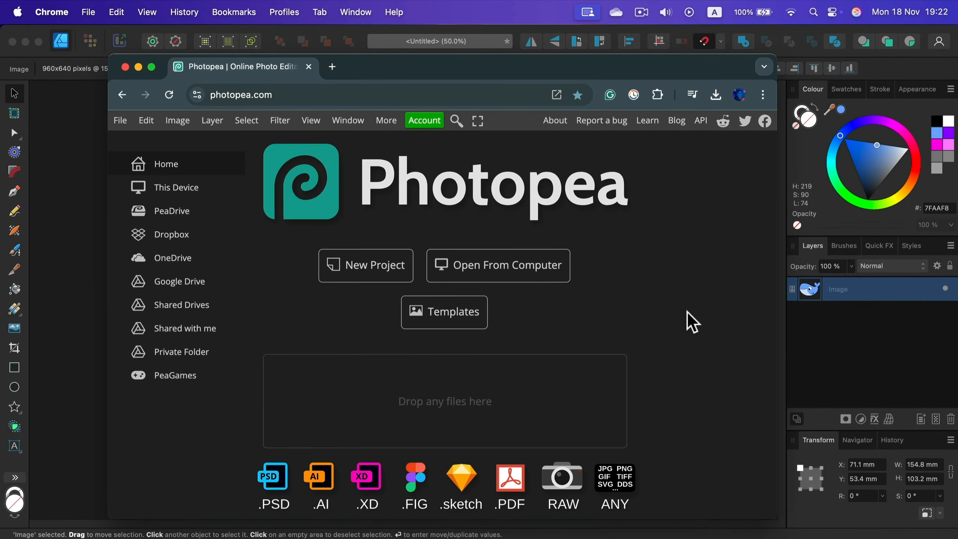
Step: Open the whale illustration in Photopea and vectorize the bitmap with 20 colors, the Cartoon style and merged colors
{"action": "left_click_drag", "start_coordinate": [721, 536], "coordinate": [451, 388]}
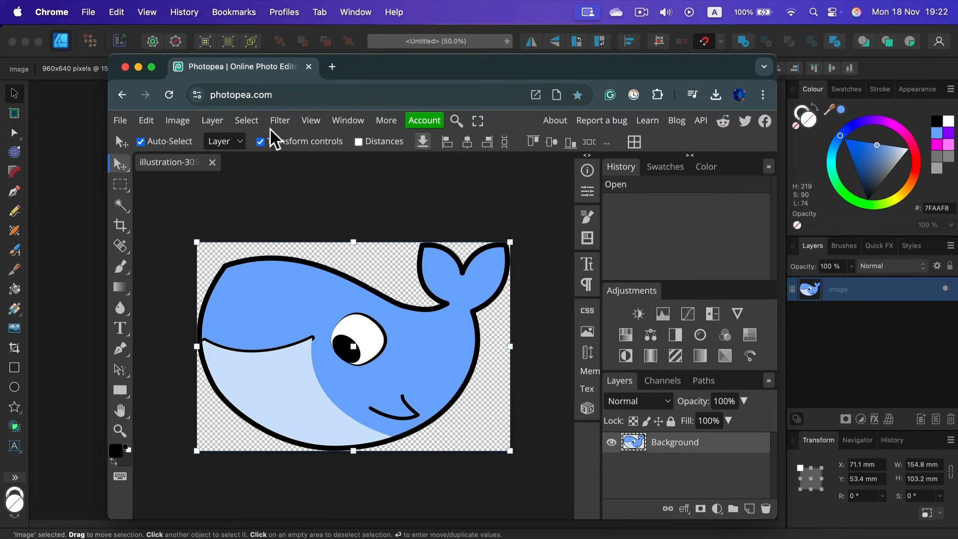
{"action": "left_click", "coordinate": [184, 126]}
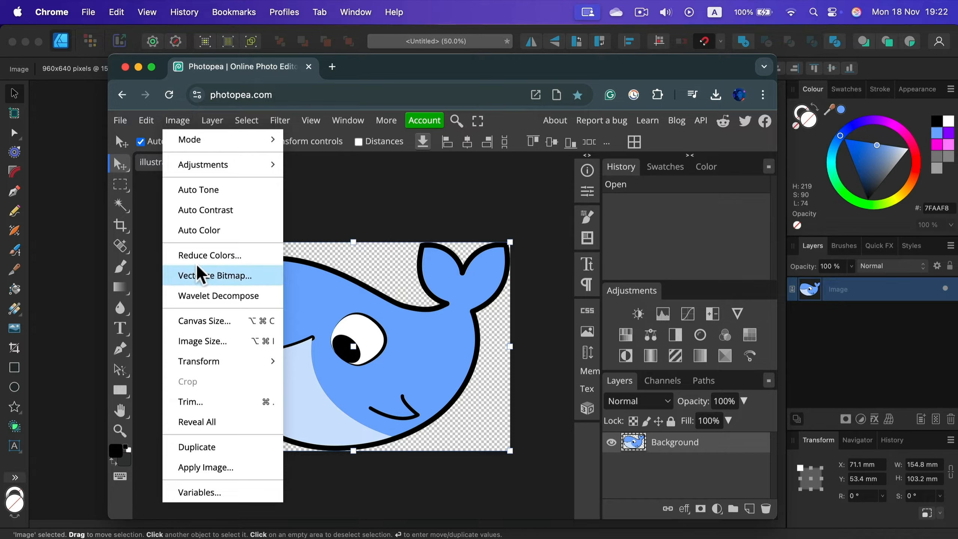
{"action": "left_click", "coordinate": [238, 277]}
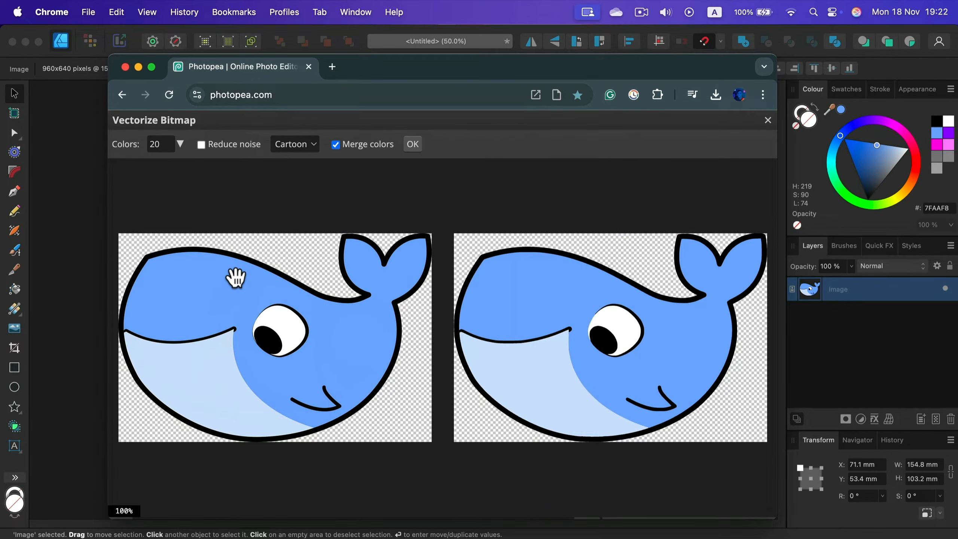
{"action": "left_click", "coordinate": [413, 144]}
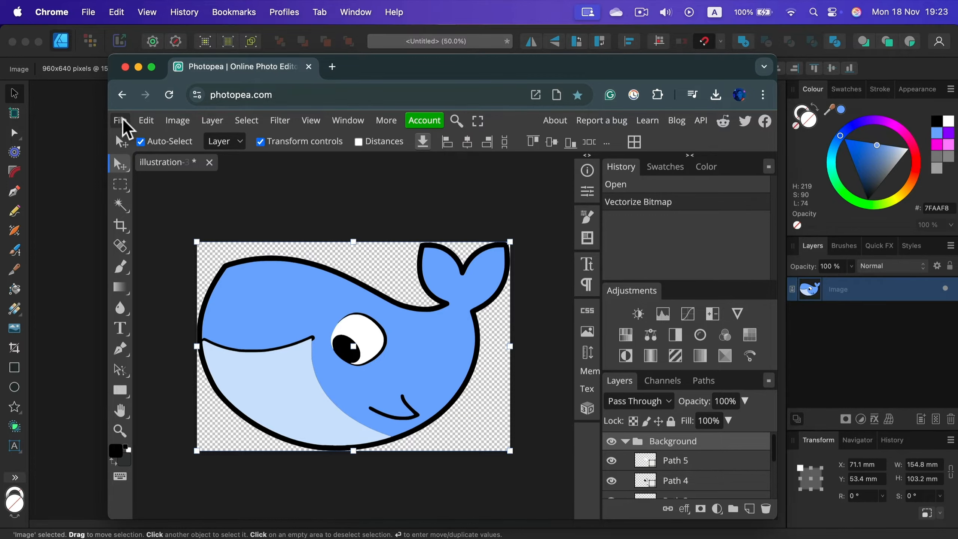
Step: Export the vectorized whale as an SVG file at 960 × 640 px with raster graphics included
{"action": "left_click", "coordinate": [124, 120]}
{"action": "mouse_move", "coordinate": [180, 313]}
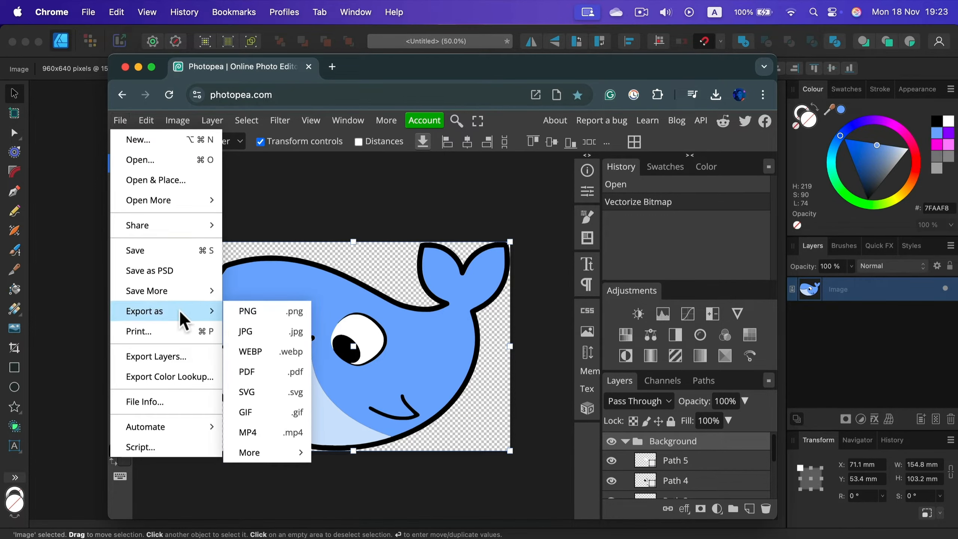
{"action": "left_click", "coordinate": [257, 387]}
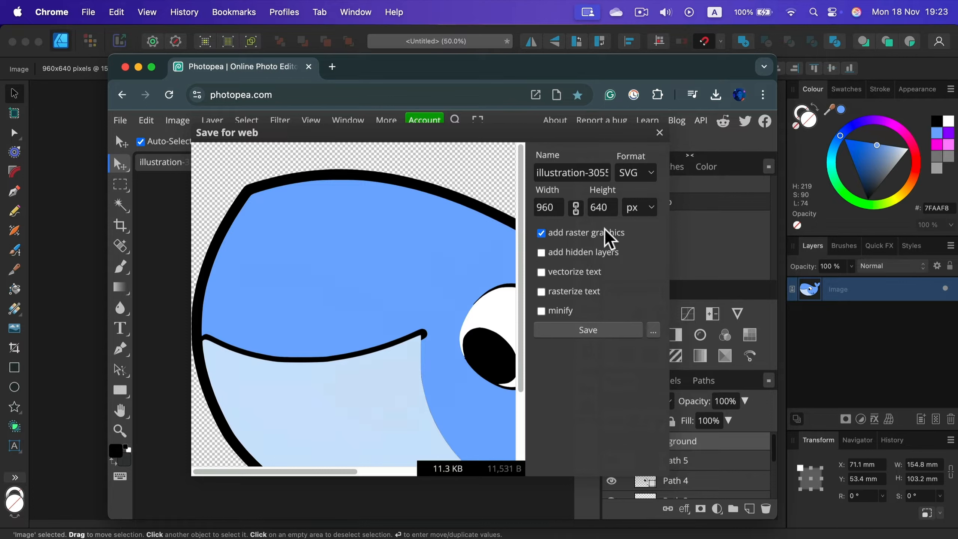
{"action": "left_click", "coordinate": [589, 332]}
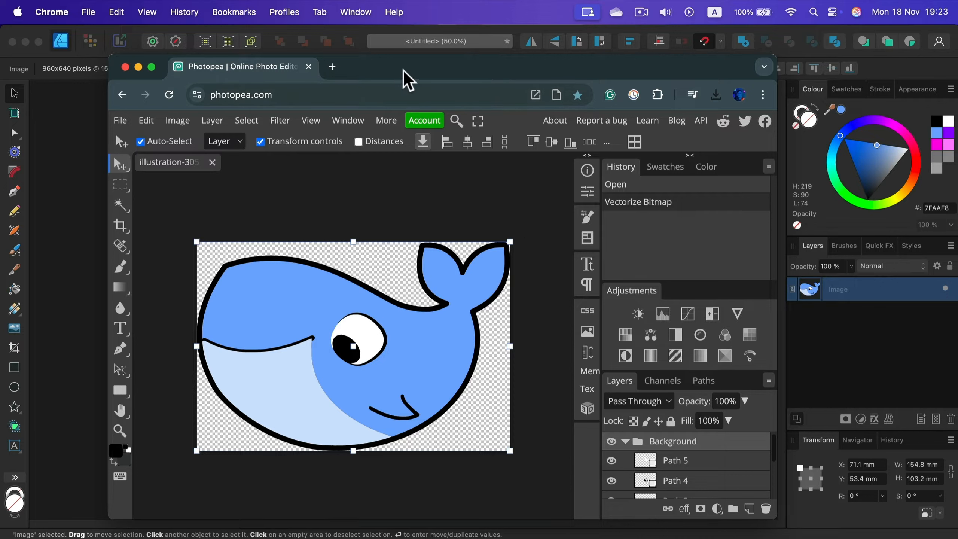
Step: Switch to Affinity Designer, place the exported SVG whale and scale it to about 187 × 125 mm, overlapping the original image
{"action": "left_click", "coordinate": [94, 129]}
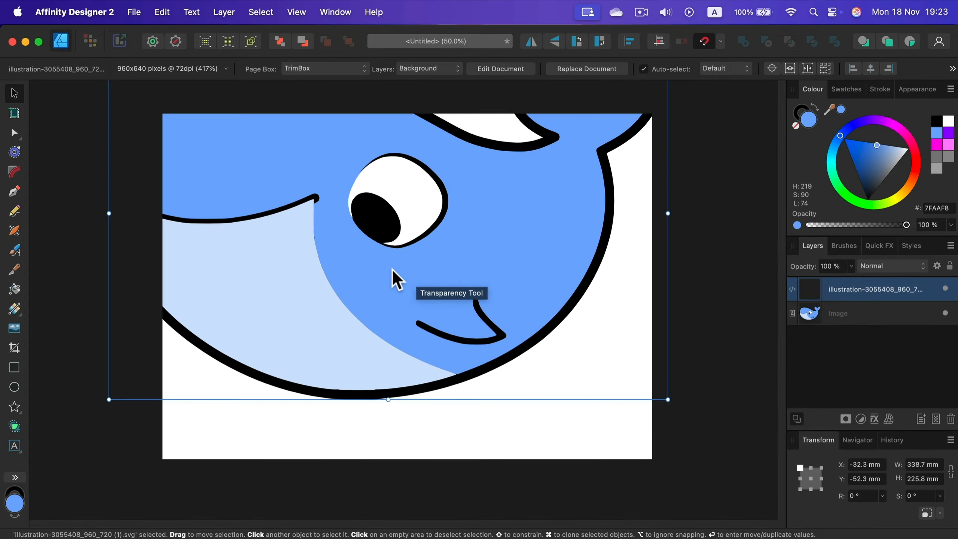
{"action": "left_click_drag", "start_coordinate": [393, 270], "coordinate": [531, 299]}
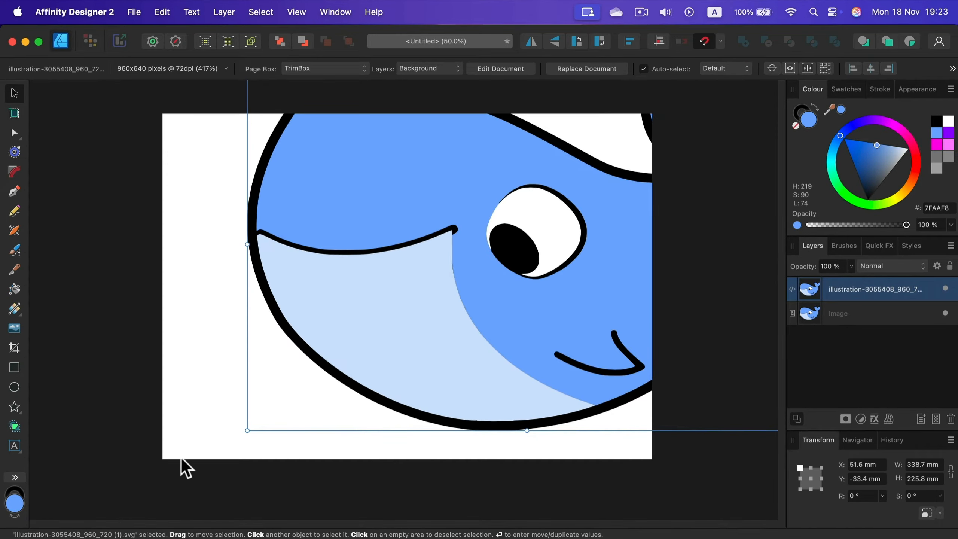
{"action": "left_click_drag", "start_coordinate": [247, 430], "coordinate": [498, 263]}
{"action": "left_click_drag", "start_coordinate": [577, 194], "coordinate": [435, 327]}
Step: Compare the edge quality of the raster whale and the SVG whale at up to 800% magnification
{"action": "key", "text": "super+1"}
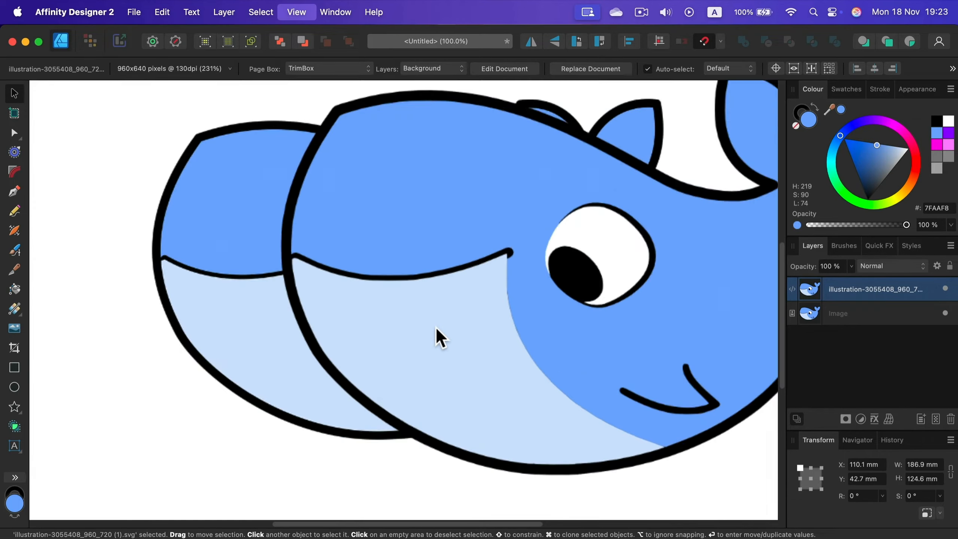
{"action": "key", "text": "super+equal"}
{"action": "key", "text": "super+equal"}
{"action": "key", "text": "super+equal"}
{"action": "key", "text": "space"}
{"action": "left_click_drag", "start_coordinate": [225, 333], "coordinate": [598, 332]}
{"action": "left_click_drag", "start_coordinate": [633, 182], "coordinate": [577, 265]}
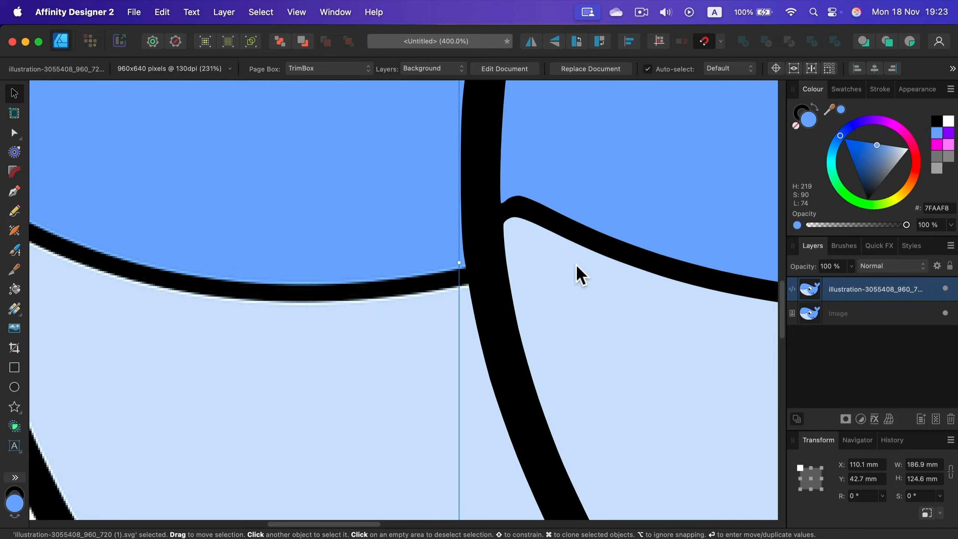
{"action": "key", "text": "super+equal"}
{"action": "key", "text": "space"}
{"action": "left_click_drag", "start_coordinate": [689, 206], "coordinate": [394, 344]}
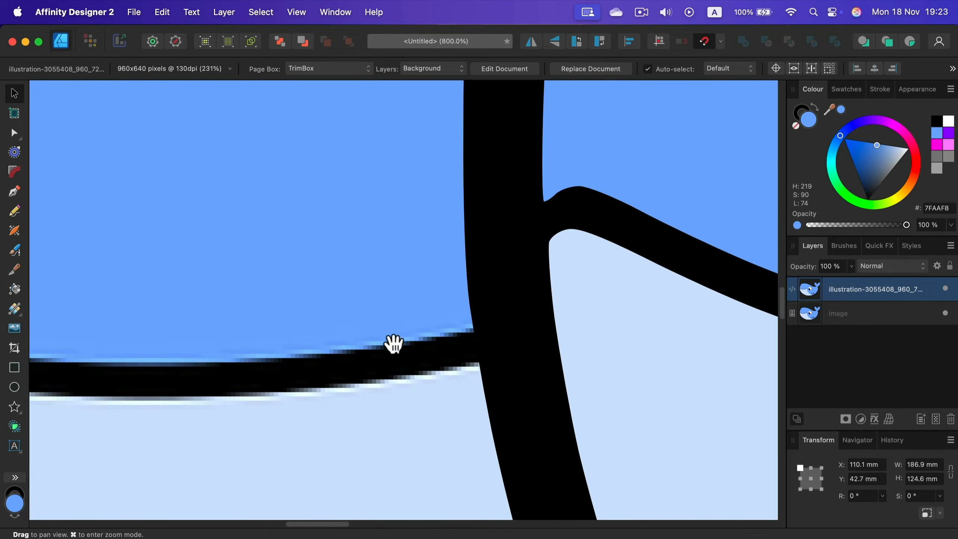
{"action": "key", "text": "space"}
{"action": "left_click_drag", "start_coordinate": [645, 319], "coordinate": [392, 314]}
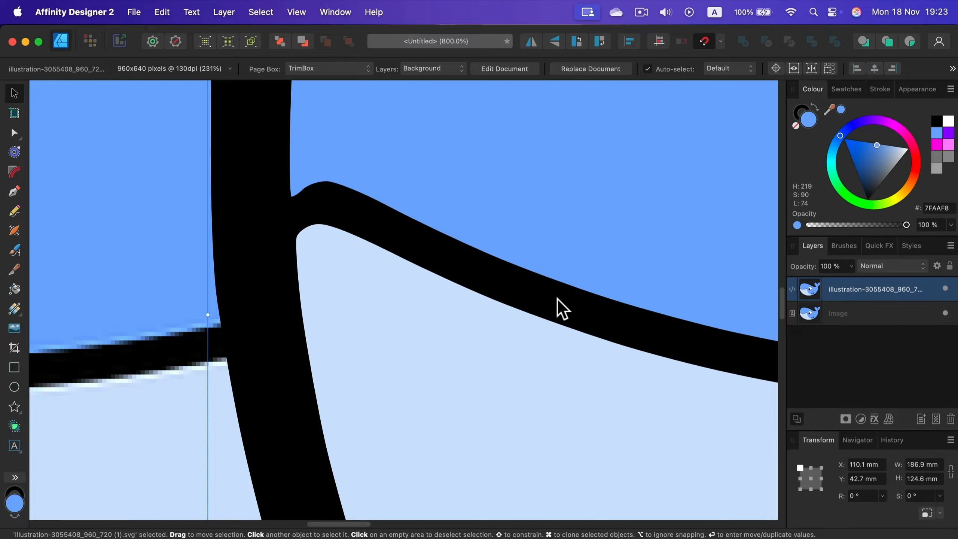
{"action": "key", "text": "super+0"}
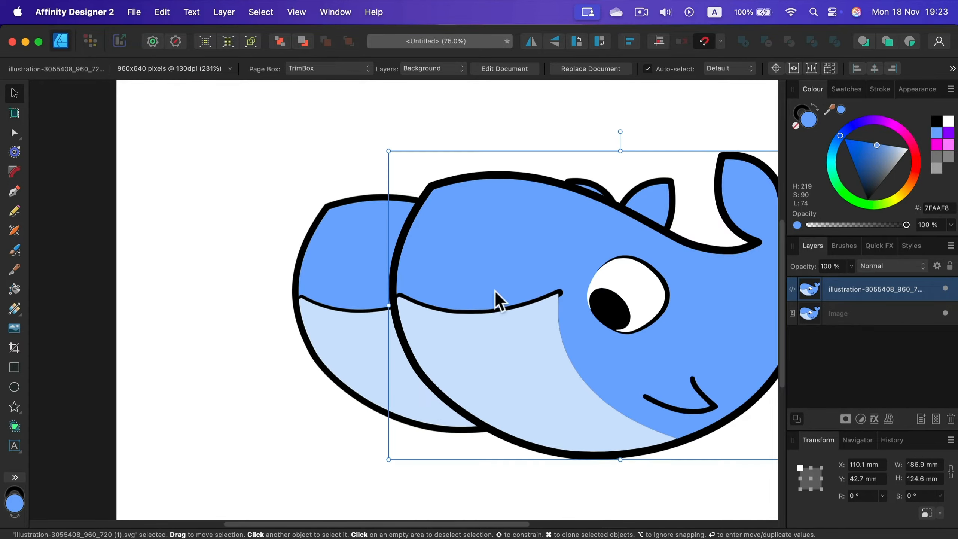
Step: Delete the original raster whale and open the embedded SVG whale for editing
{"action": "left_click", "coordinate": [332, 259]}
{"action": "key", "text": "Delete"}
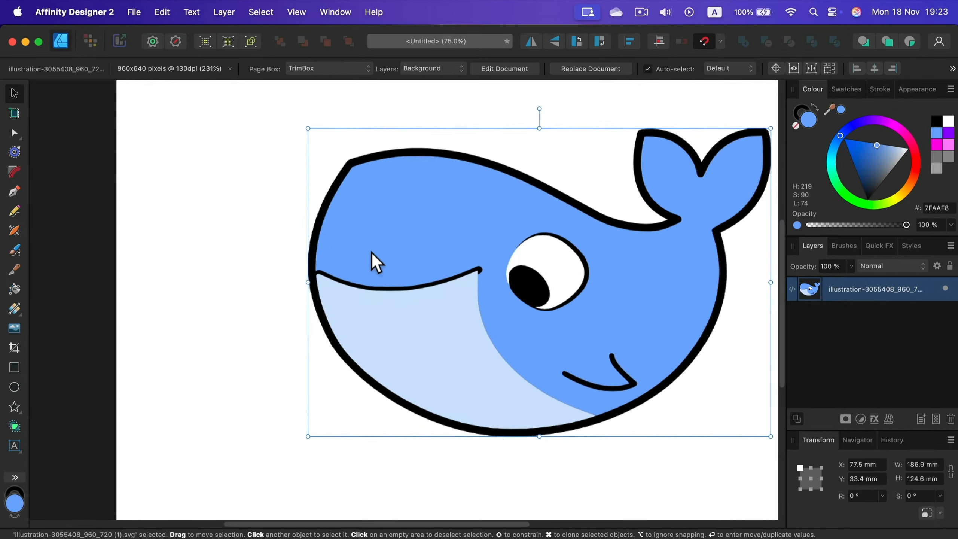
{"action": "double_click", "coordinate": [415, 250]}
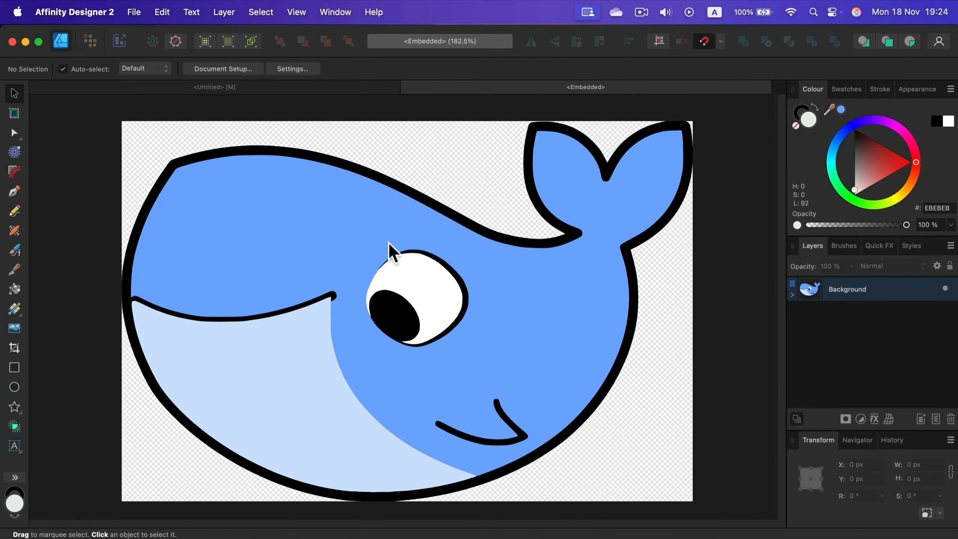
Step: Expand the Background group to check its paths and recolour the whale's body path pink (FF73D9)
{"action": "left_click", "coordinate": [792, 295]}
{"action": "left_click", "coordinate": [846, 313]}
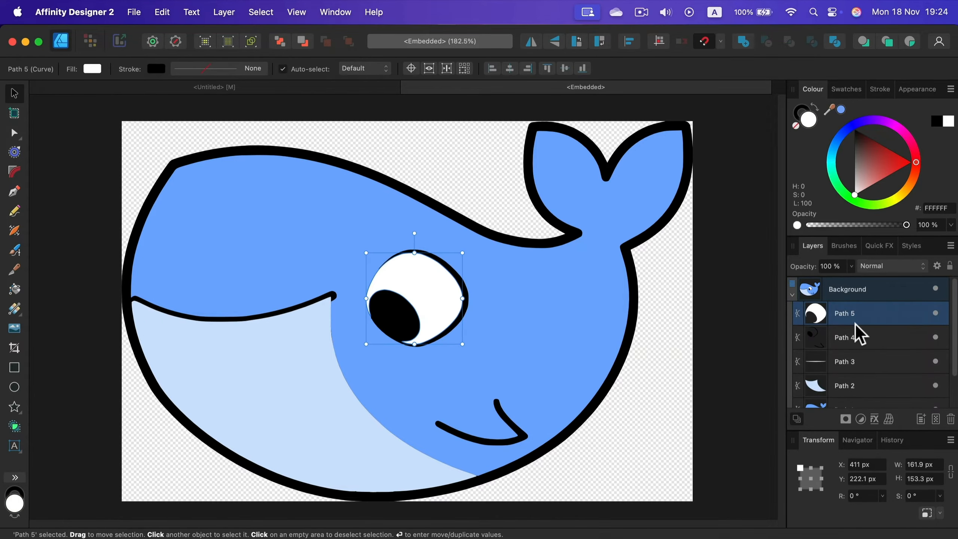
{"action": "left_click", "coordinate": [864, 338]}
{"action": "left_click", "coordinate": [572, 290]}
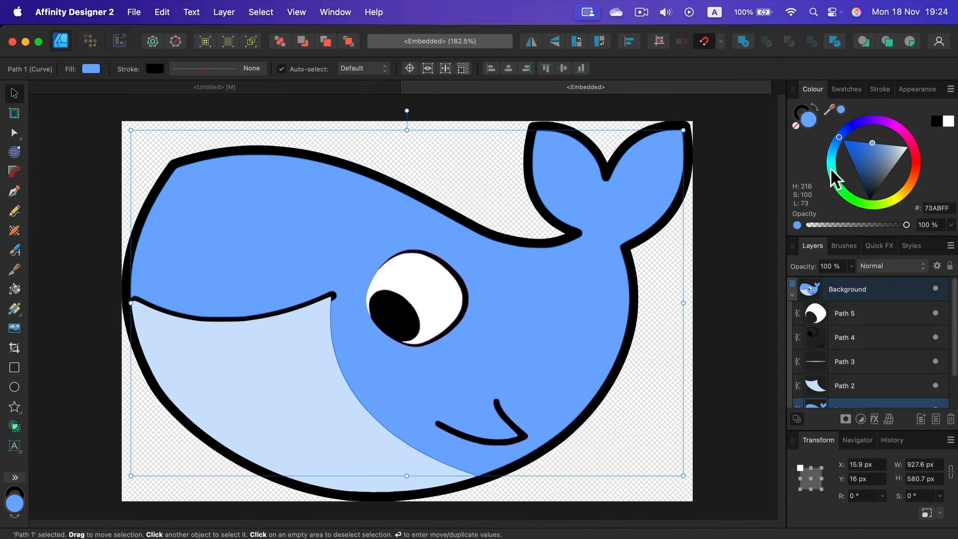
{"action": "left_click_drag", "start_coordinate": [834, 180], "coordinate": [905, 132]}
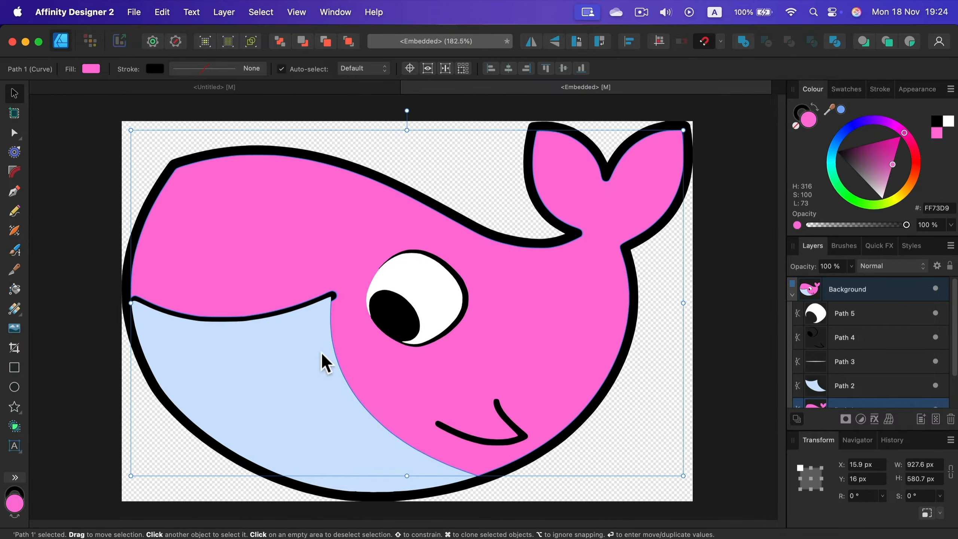
Step: Recolour the whale's belly path light pink (FFC9F0) and return to the main untitled document
{"action": "left_click", "coordinate": [308, 360]}
{"action": "left_click_drag", "start_coordinate": [832, 111], "coordinate": [652, 245]}
{"action": "left_click", "coordinate": [842, 109]}
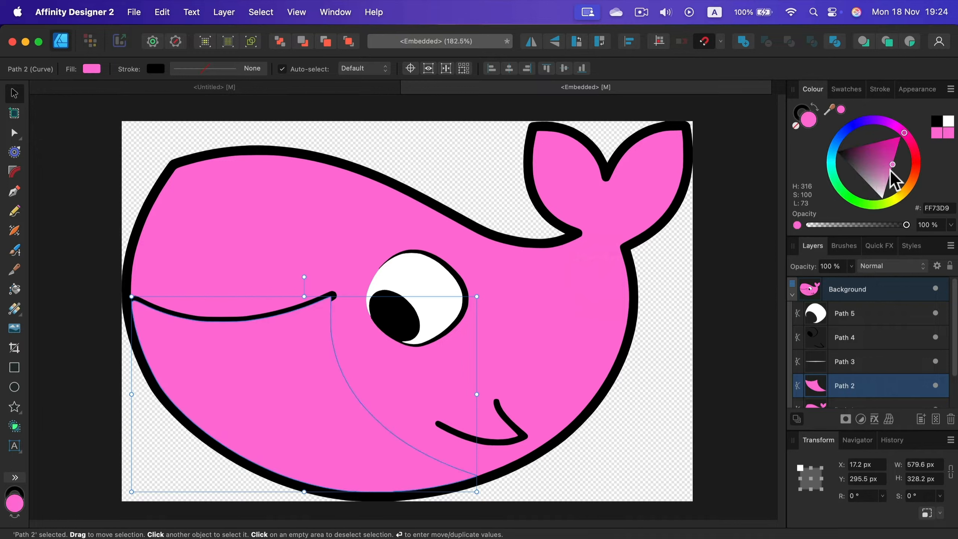
{"action": "mouse_move", "coordinate": [882, 185]}
{"action": "left_mouse_down"}
{"action": "mouse_move", "coordinate": [894, 175]}
{"action": "mouse_move", "coordinate": [902, 201]}
{"action": "mouse_move", "coordinate": [886, 186]}
{"action": "left_mouse_up"}
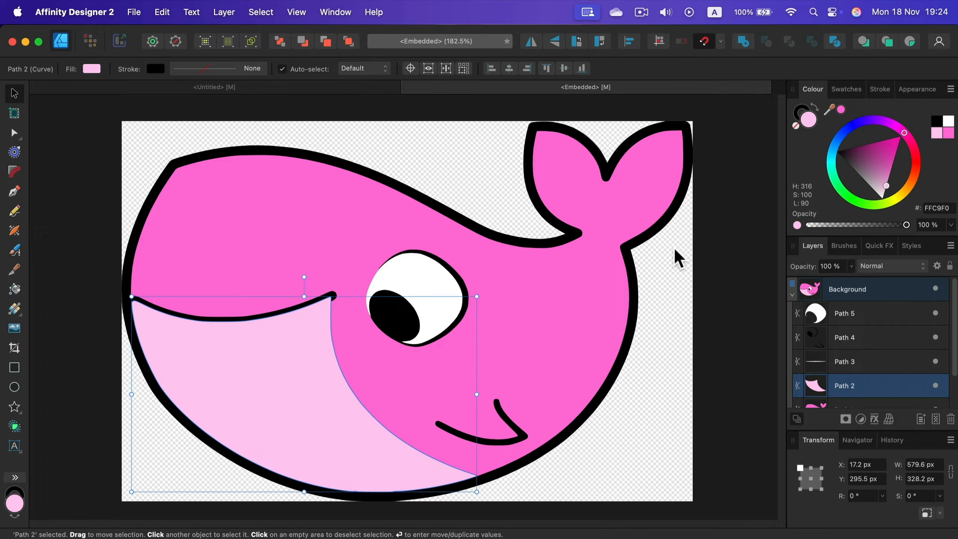
{"action": "left_click", "coordinate": [353, 87]}
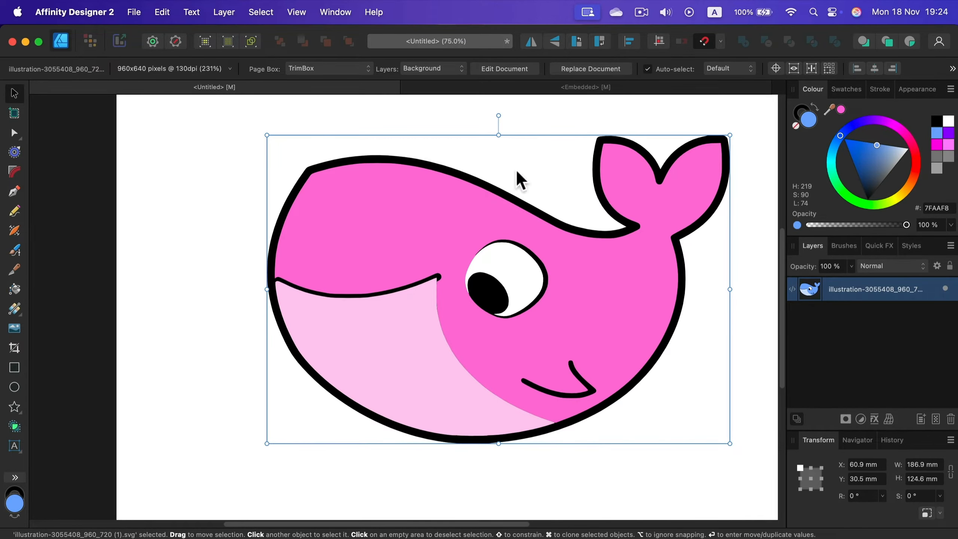
{"action": "left_click", "coordinate": [247, 125]}
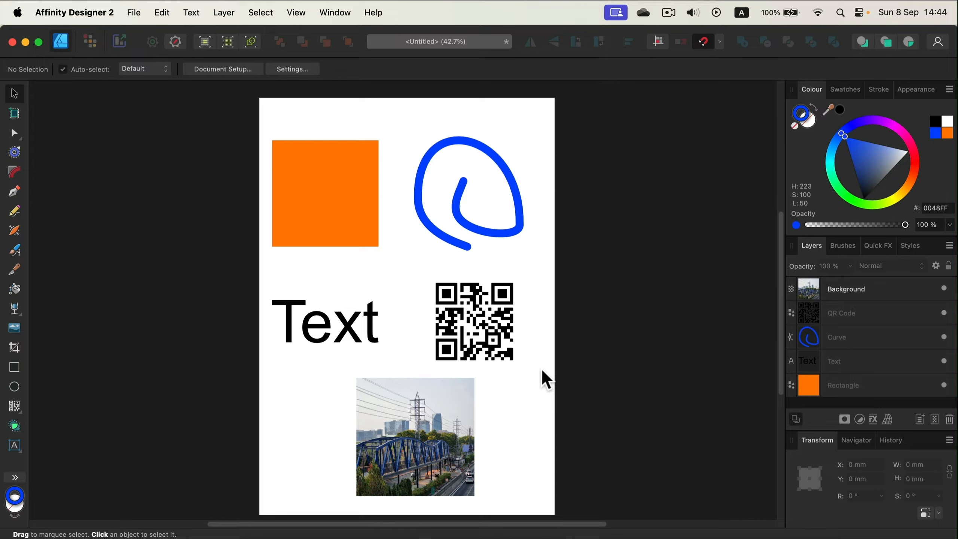
Step: Examine the type of each layer: the Background photo, QR Code, Curve, Text and Rectangle
{"action": "left_click", "coordinate": [859, 293]}
{"action": "left_click", "coordinate": [861, 315]}
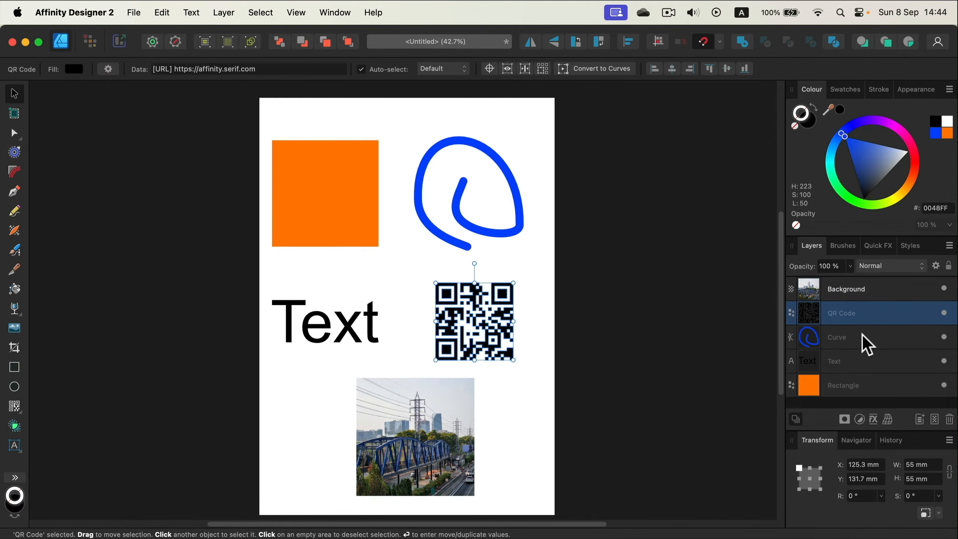
{"action": "left_click", "coordinate": [862, 335]}
{"action": "left_click", "coordinate": [857, 360]}
{"action": "left_click", "coordinate": [863, 393]}
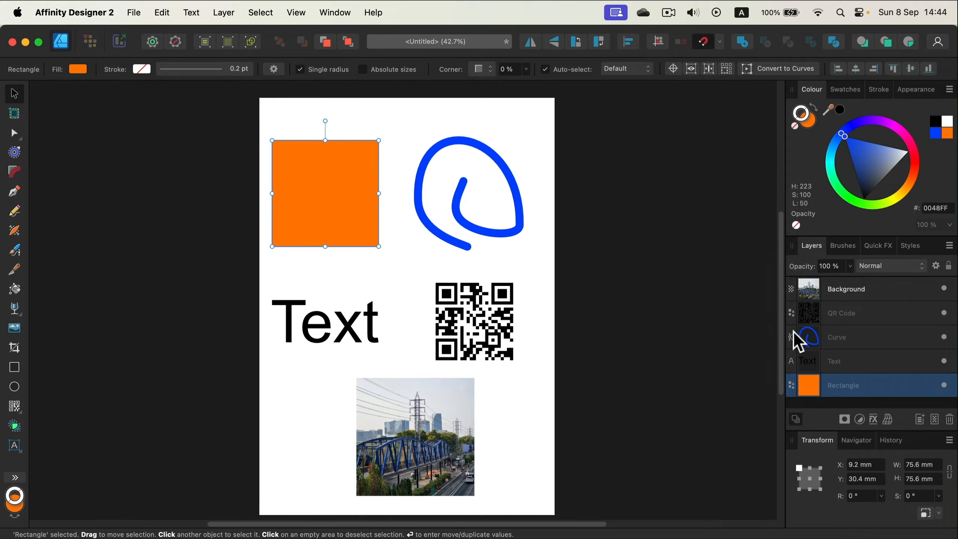
{"action": "left_click", "coordinate": [883, 286]}
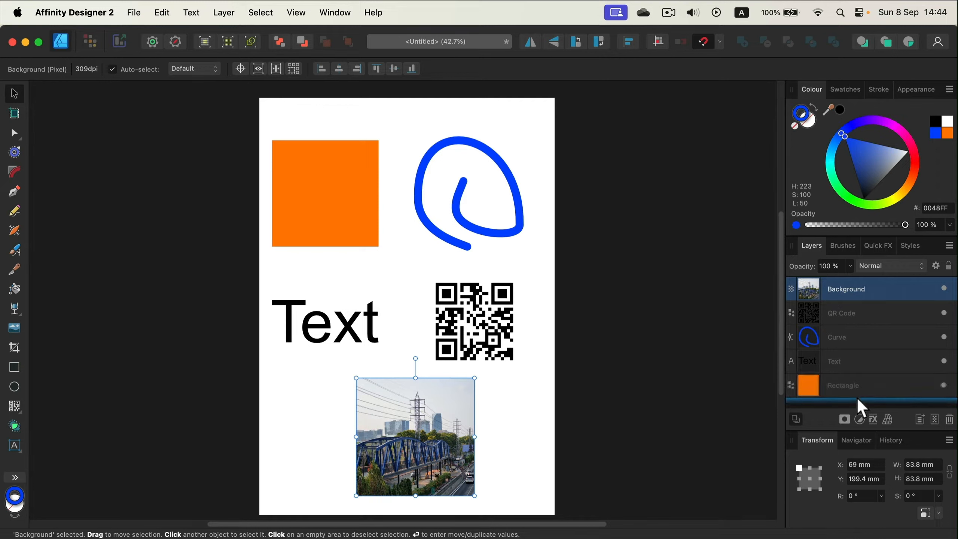
{"action": "left_click", "coordinate": [879, 387], "text": "shift"}
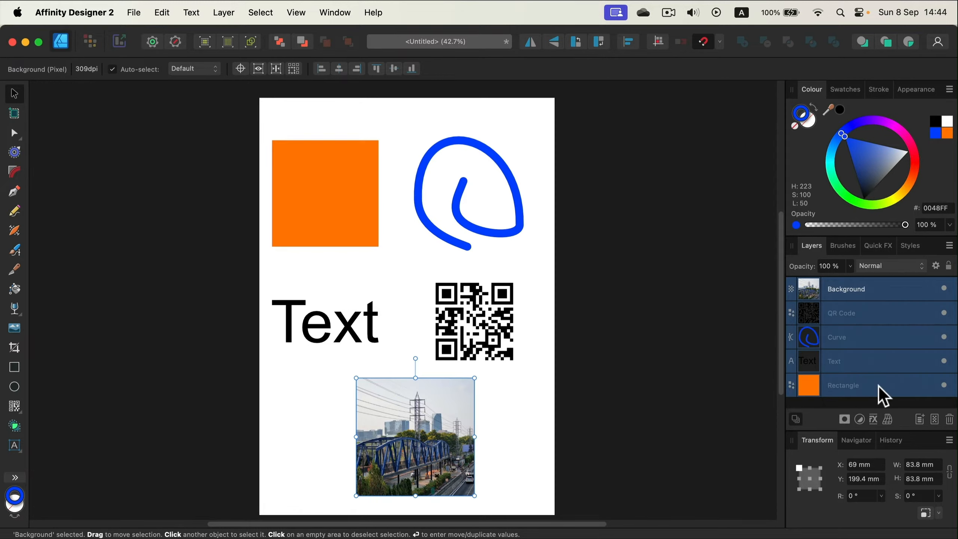
{"action": "left_click", "coordinate": [605, 195]}
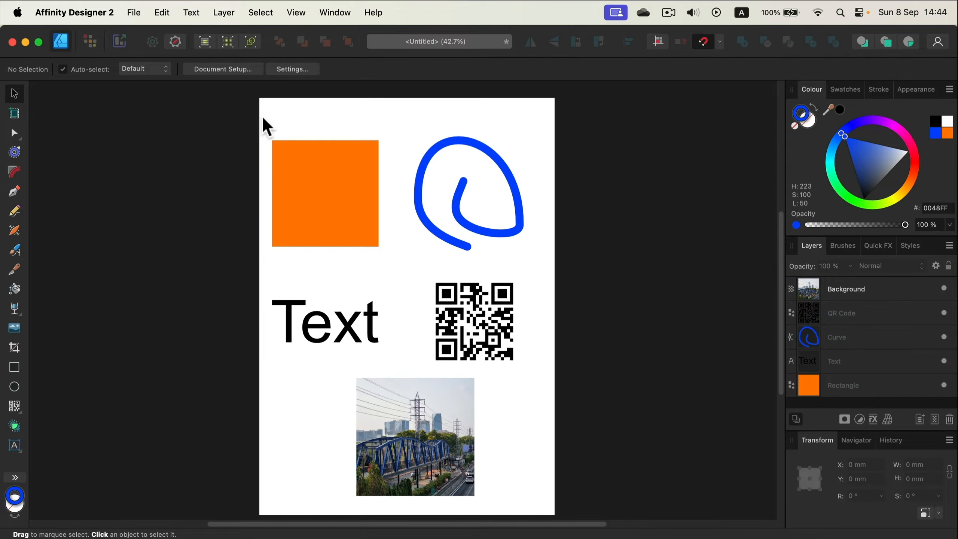
Step: Select all five objects on the page and group them
{"action": "left_click_drag", "start_coordinate": [265, 119], "coordinate": [570, 504]}
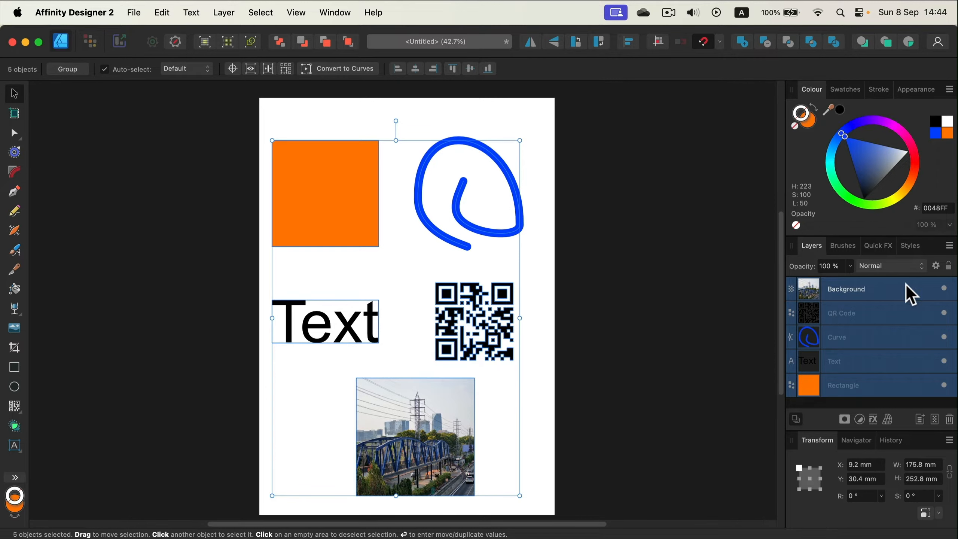
{"action": "right_click", "coordinate": [911, 296]}
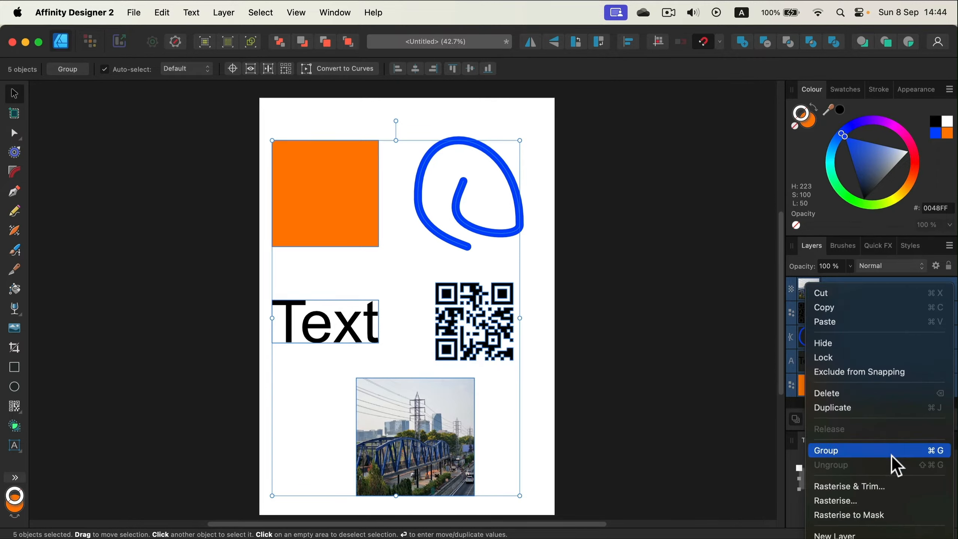
{"action": "scroll", "coordinate": [862, 413], "scroll_direction": "down", "scroll_amount": 3}
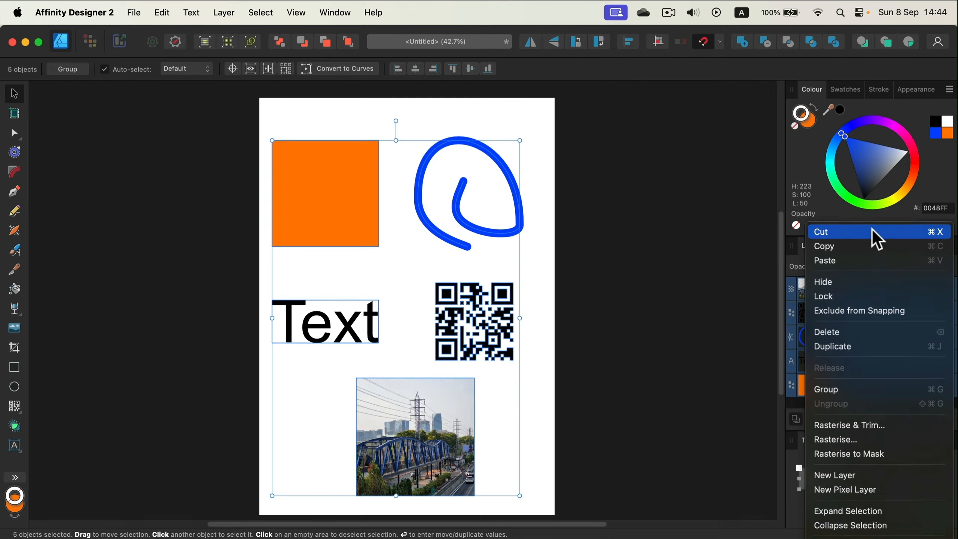
{"action": "left_click", "coordinate": [843, 390]}
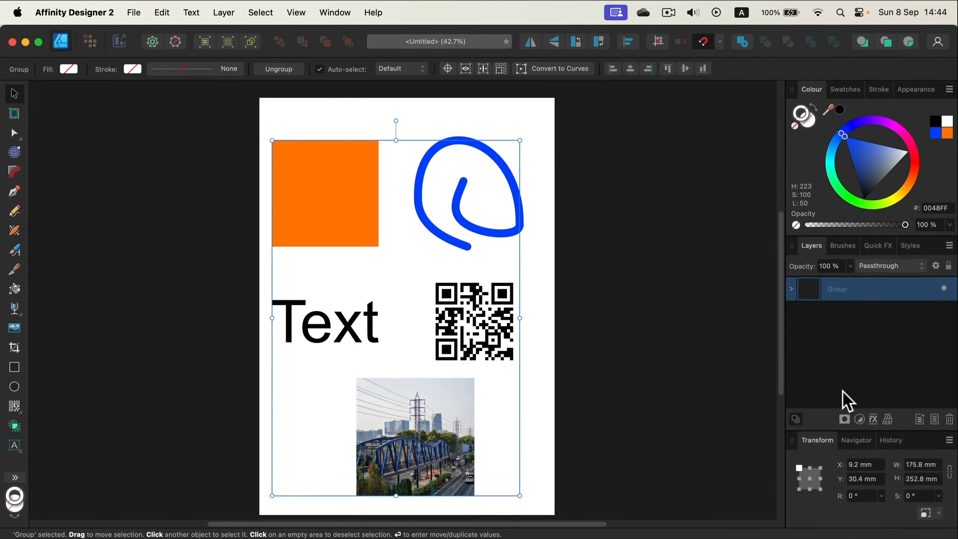
Step: Expand the group to check its contents, and rasterise and trim it into a single pixel layer
{"action": "left_click", "coordinate": [792, 290]}
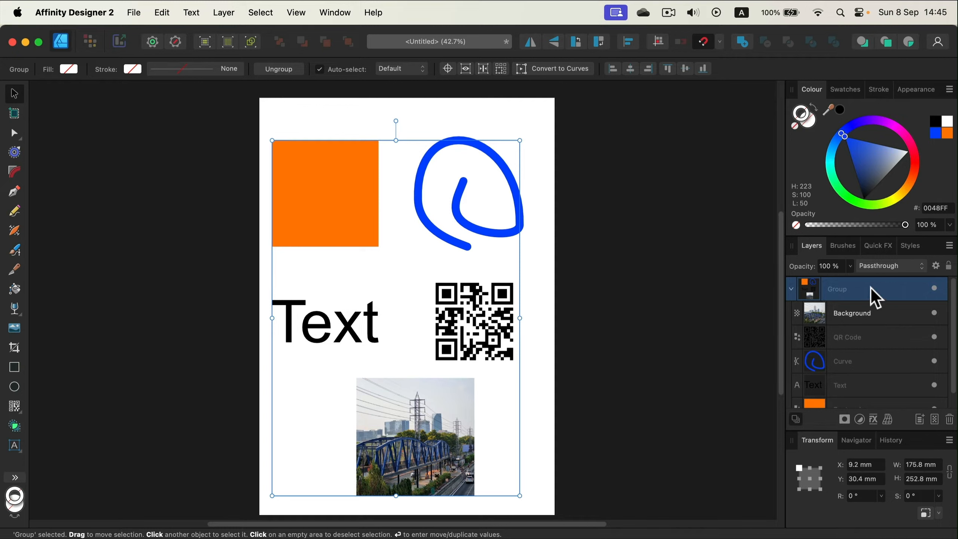
{"action": "right_click", "coordinate": [876, 298]}
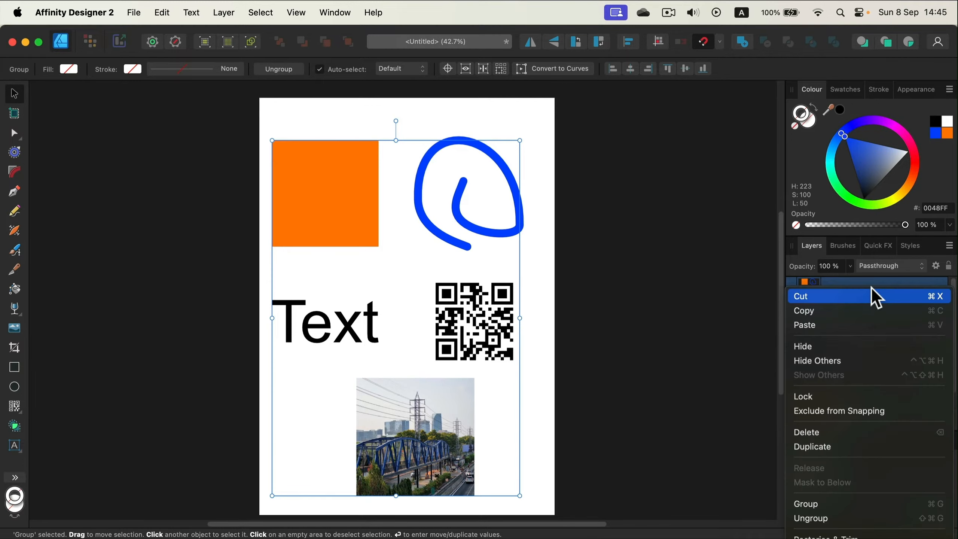
{"action": "mouse_move", "coordinate": [881, 535]}
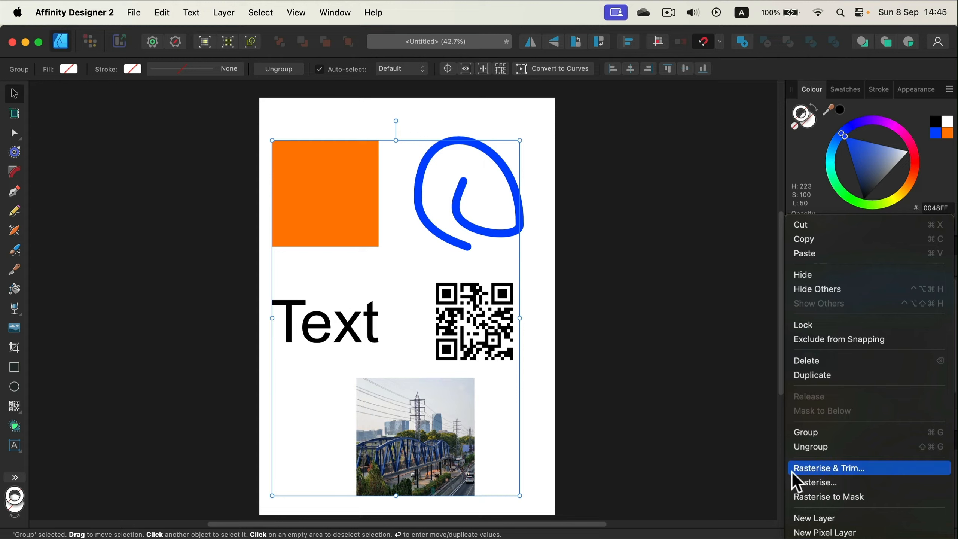
{"action": "left_click", "coordinate": [857, 468]}
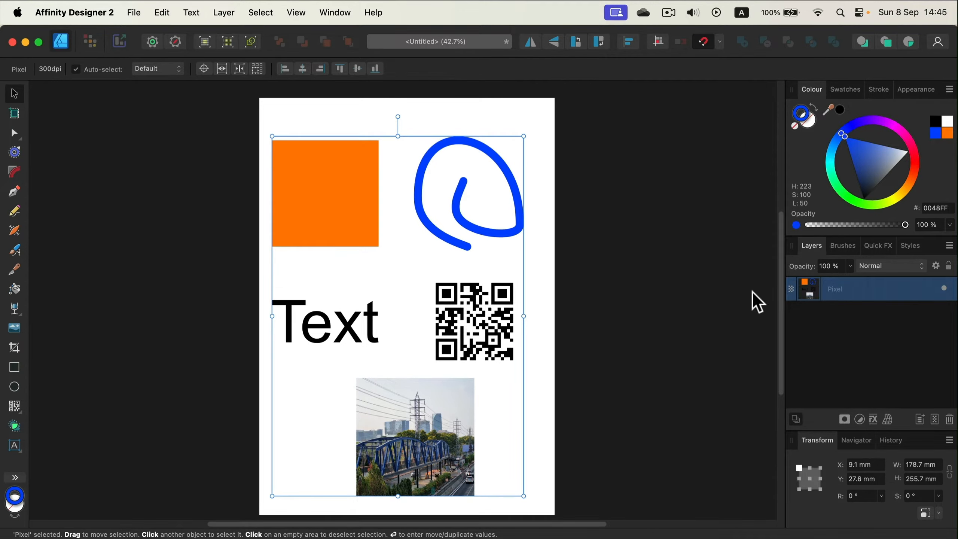
{"action": "left_click", "coordinate": [543, 125]}
{"action": "mouse_move", "coordinate": [494, 162]}
{"action": "left_mouse_down"}
{"action": "mouse_move", "coordinate": [614, 156]}
{"action": "mouse_move", "coordinate": [578, 141]}
{"action": "mouse_move", "coordinate": [492, 156]}
{"action": "mouse_move", "coordinate": [502, 161]}
{"action": "left_mouse_up"}
{"action": "left_click", "coordinate": [511, 110]}
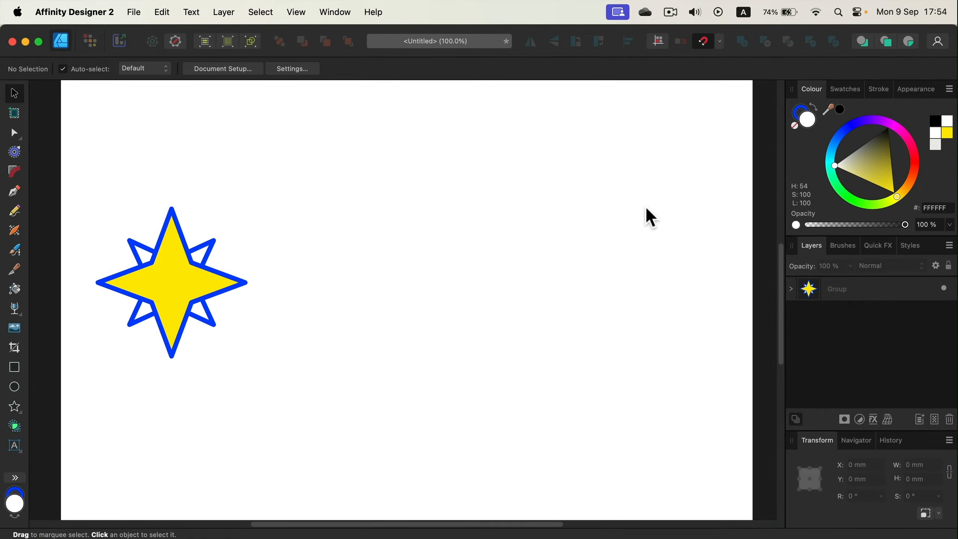
Step: Copy and paste the star group, place the copy at about X 65 mm beside the original, and delete the copy
{"action": "left_click", "coordinate": [172, 285]}
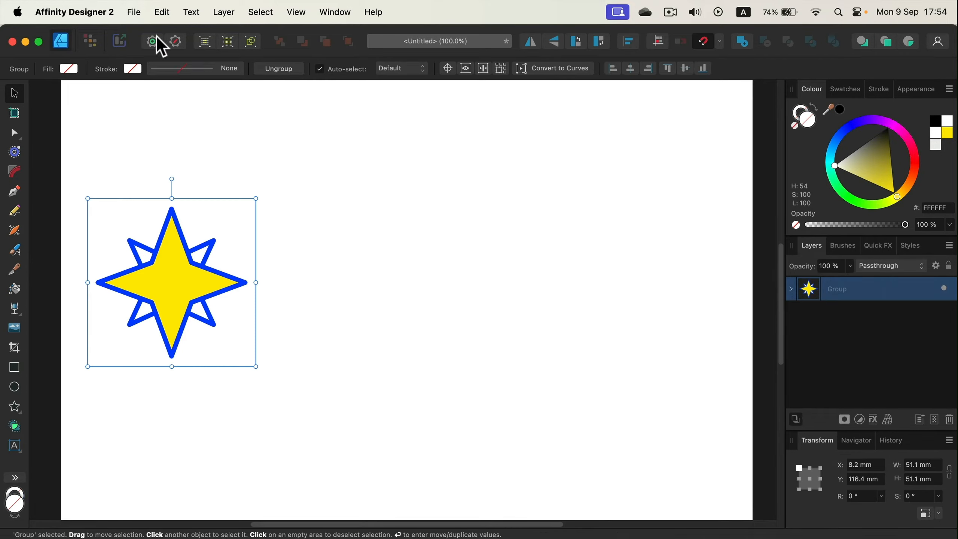
{"action": "left_click", "coordinate": [163, 12]}
{"action": "left_click", "coordinate": [174, 86]}
{"action": "left_click", "coordinate": [162, 12]}
{"action": "left_click", "coordinate": [182, 101]}
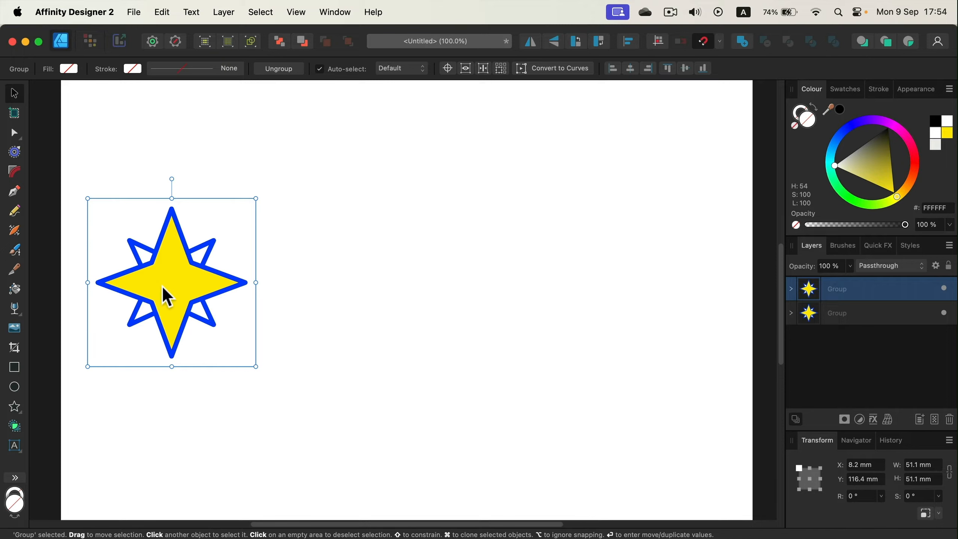
{"action": "left_click_drag", "start_coordinate": [164, 293], "coordinate": [182, 280]}
{"action": "left_click_drag", "start_coordinate": [272, 273], "coordinate": [355, 271]}
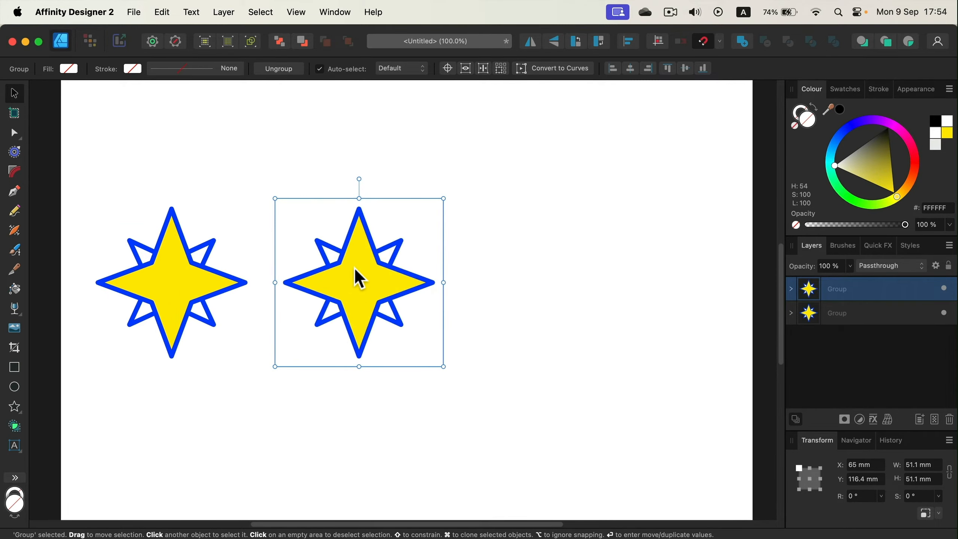
{"action": "key", "text": "BackSpace"}
{"action": "left_click", "coordinate": [393, 272]}
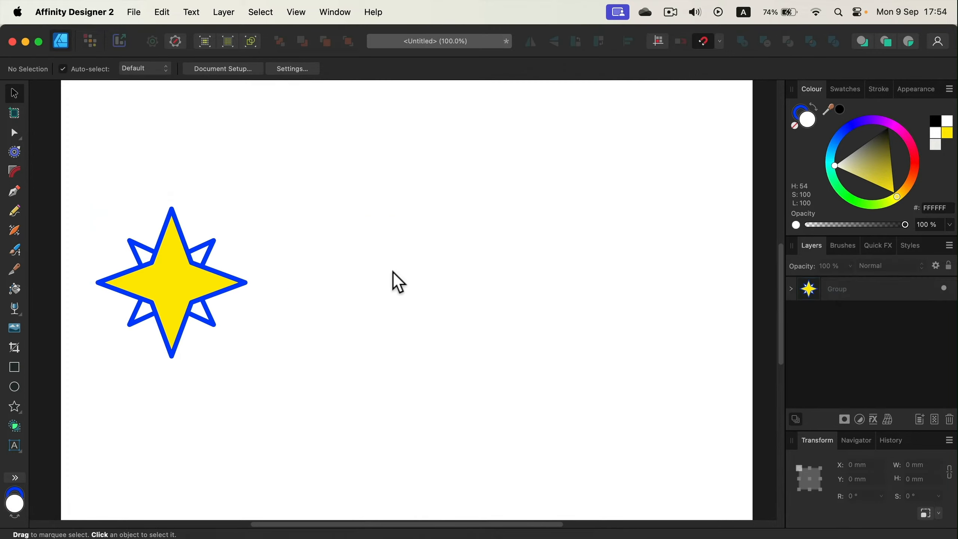
Step: Copy and paste the star group again, place the copy at about X 69.8 mm, and delete it
{"action": "left_click", "coordinate": [209, 279]}
{"action": "key", "text": "super+c"}
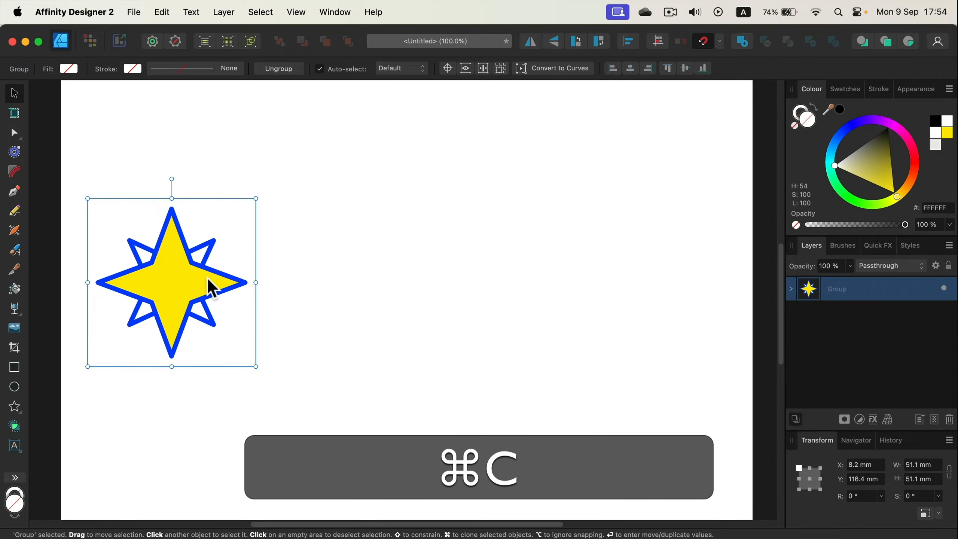
{"action": "key", "text": "super+v"}
{"action": "left_click_drag", "start_coordinate": [184, 280], "coordinate": [389, 279]}
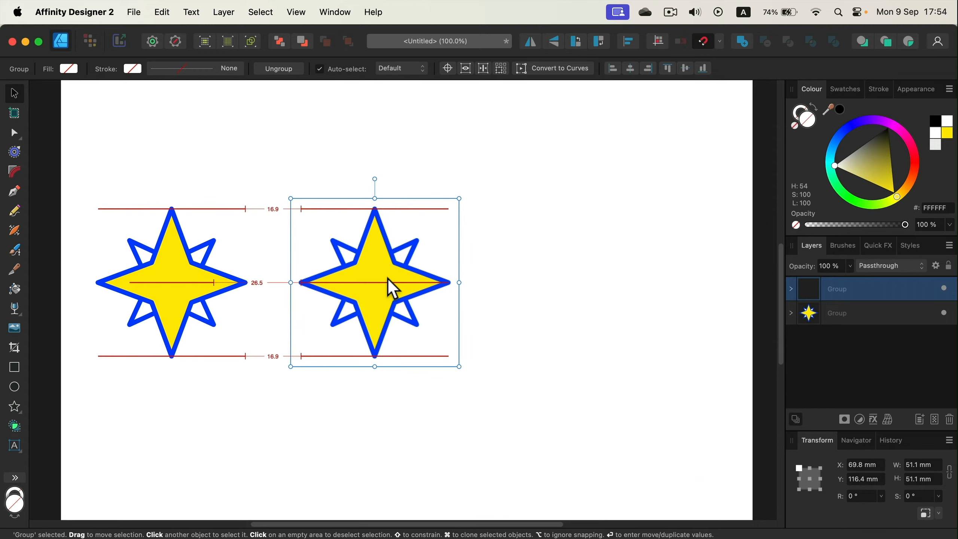
{"action": "left_click", "coordinate": [521, 264]}
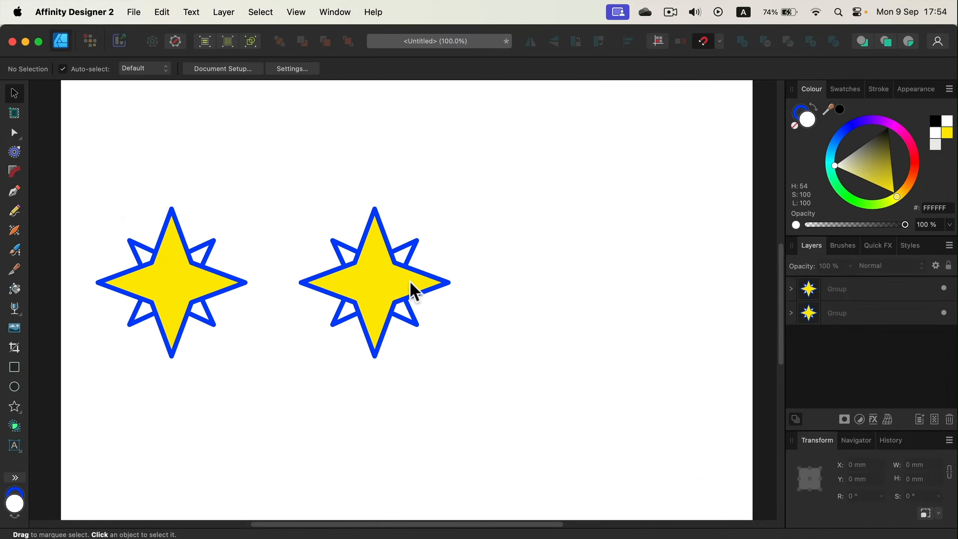
{"action": "left_click", "coordinate": [394, 286]}
{"action": "key", "text": "BackSpace"}
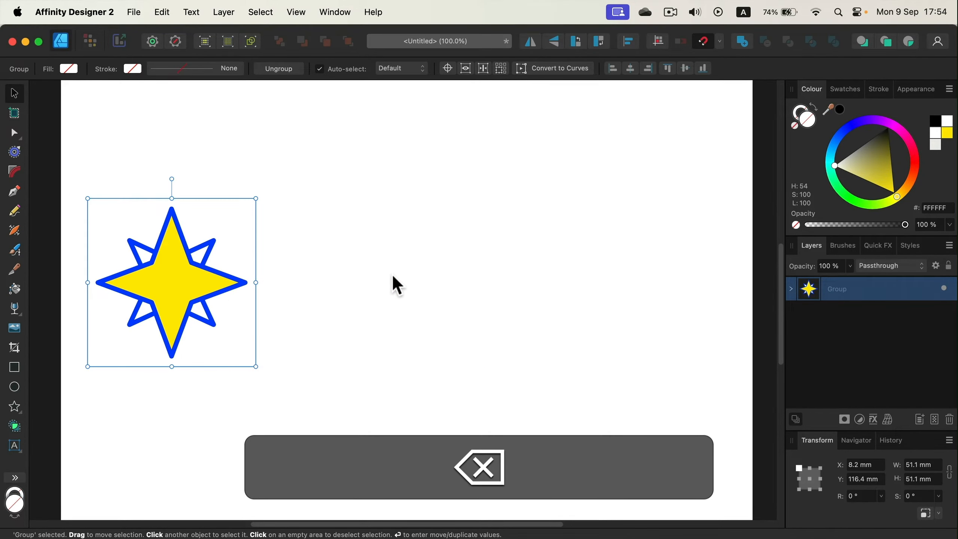
{"action": "left_click", "coordinate": [393, 276]}
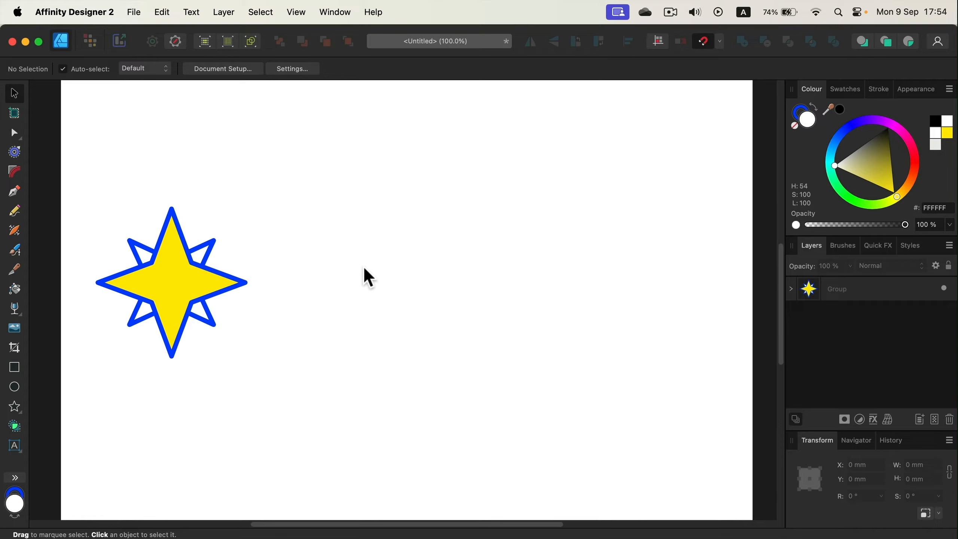
Step: Clone the star group directly on the page, spreading two copies at about X 55 mm, Y 83.7 mm and X 105.9 mm, Y 128.4 mm
{"action": "mouse_move", "coordinate": [168, 278]}
{"action": "left_mouse_down"}
{"action": "mouse_move", "coordinate": [162, 284]}
{"action": "mouse_move", "coordinate": [275, 247]}
{"action": "mouse_move", "coordinate": [347, 281]}
{"action": "left_mouse_up"}
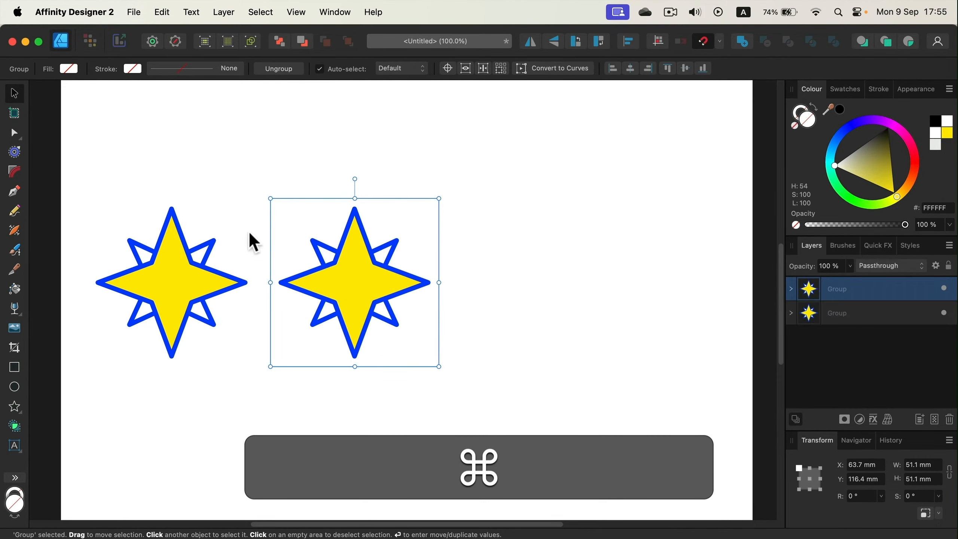
{"action": "key", "text": "BackSpace"}
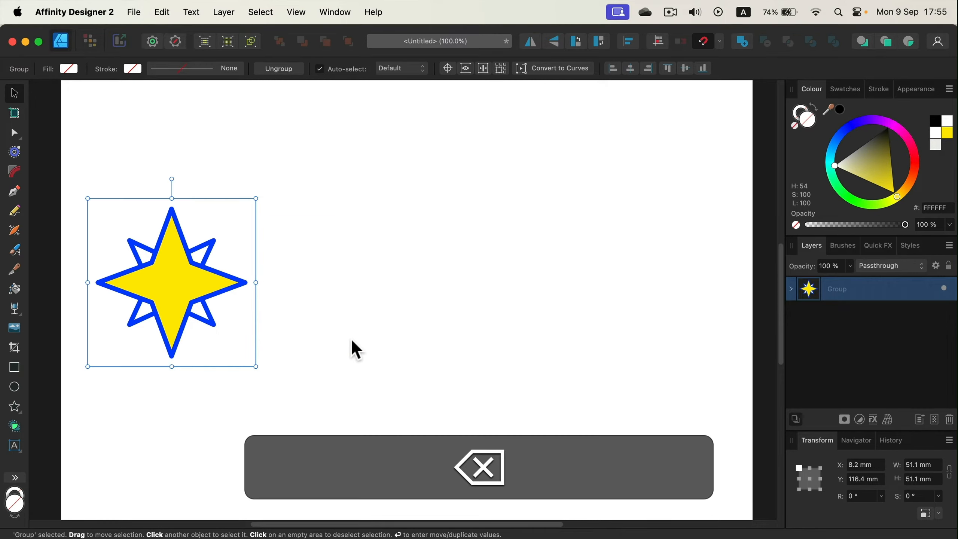
{"action": "mouse_move", "coordinate": [177, 300]}
{"action": "left_mouse_down"}
{"action": "mouse_move", "coordinate": [254, 260]}
{"action": "mouse_move", "coordinate": [357, 304]}
{"action": "mouse_move", "coordinate": [358, 321]}
{"action": "mouse_move", "coordinate": [341, 284]}
{"action": "mouse_move", "coordinate": [176, 245]}
{"action": "mouse_move", "coordinate": [174, 319]}
{"action": "mouse_move", "coordinate": [188, 300]}
{"action": "mouse_move", "coordinate": [352, 282]}
{"action": "mouse_move", "coordinate": [357, 309]}
{"action": "left_mouse_up"}
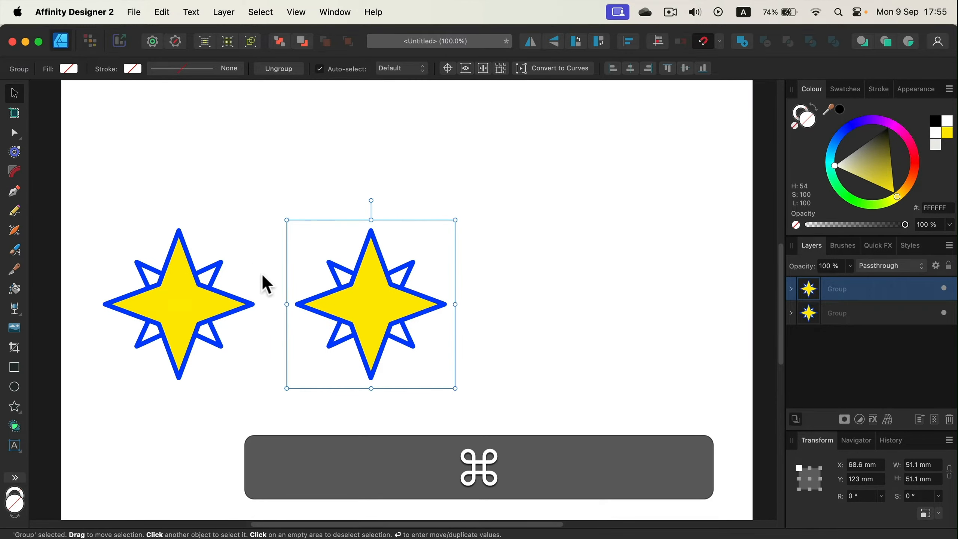
{"action": "mouse_move", "coordinate": [367, 313]}
{"action": "left_mouse_down"}
{"action": "mouse_move", "coordinate": [351, 247]}
{"action": "mouse_move", "coordinate": [321, 197]}
{"action": "mouse_move", "coordinate": [466, 364]}
{"action": "mouse_move", "coordinate": [324, 188]}
{"action": "mouse_move", "coordinate": [317, 204]}
{"action": "mouse_move", "coordinate": [357, 278]}
{"action": "mouse_move", "coordinate": [320, 203]}
{"action": "mouse_move", "coordinate": [537, 434]}
{"action": "mouse_move", "coordinate": [493, 368]}
{"action": "left_mouse_up"}
{"action": "left_click", "coordinate": [353, 202]}
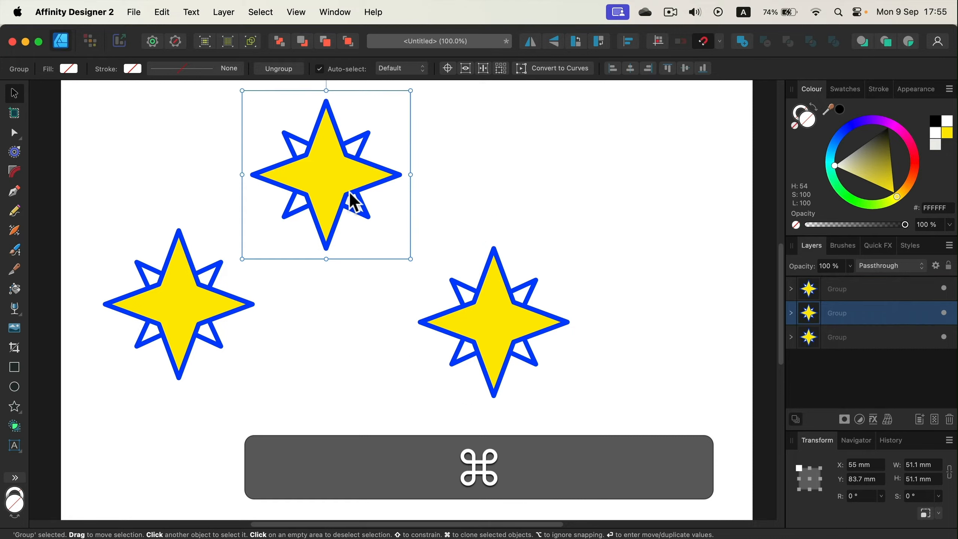
{"action": "left_click", "coordinate": [500, 319]}
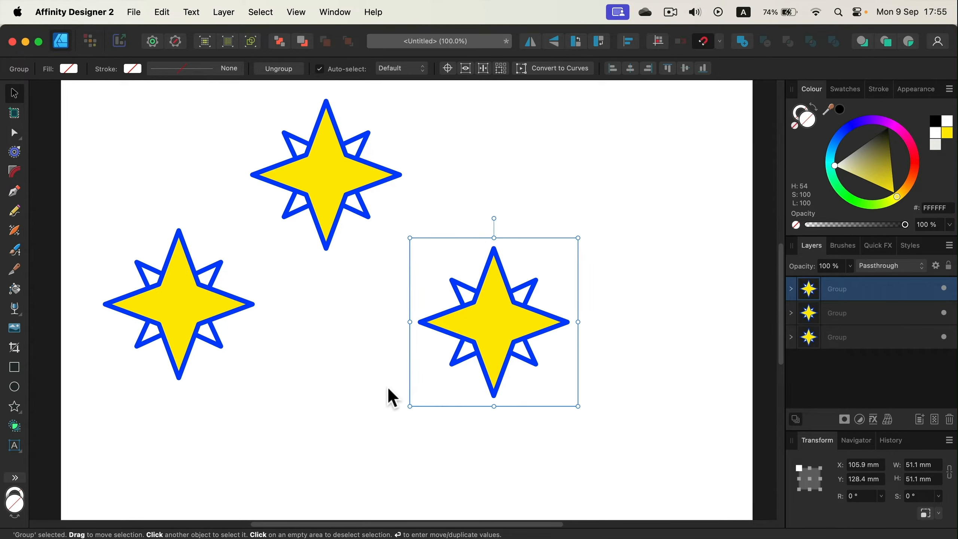
Step: Delete both cloned stars so only the original star group remains
{"action": "key", "text": "BackSpace"}
{"action": "key", "text": "BackSpace"}
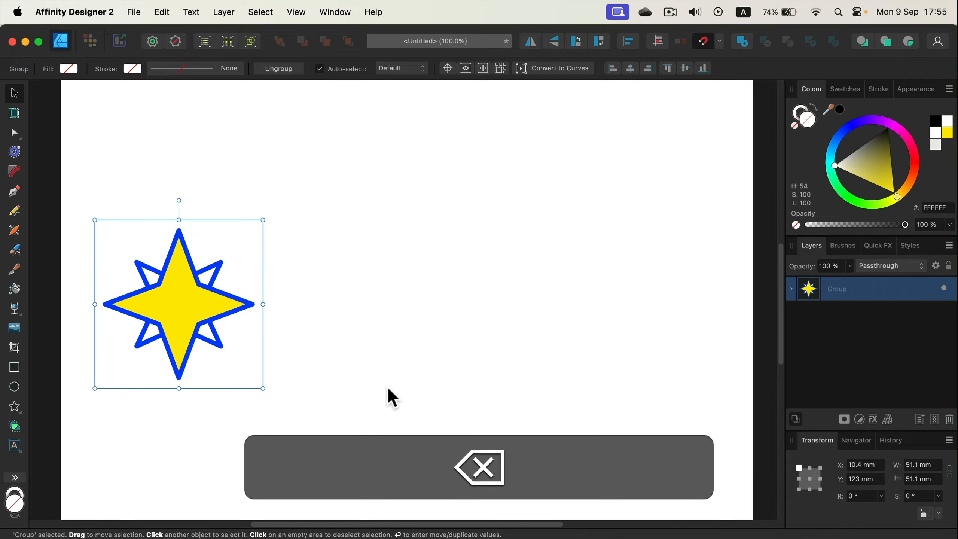
{"action": "left_click", "coordinate": [428, 325]}
Step: Open Move / Duplicate for the star group and set the horizontal offset to 200 mm
{"action": "left_click", "coordinate": [166, 298]}
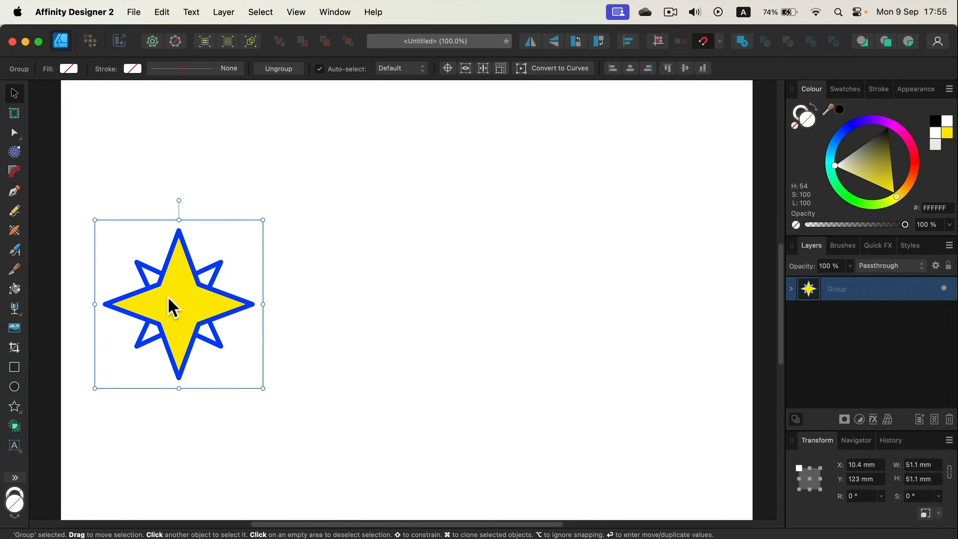
{"action": "key", "text": "Return"}
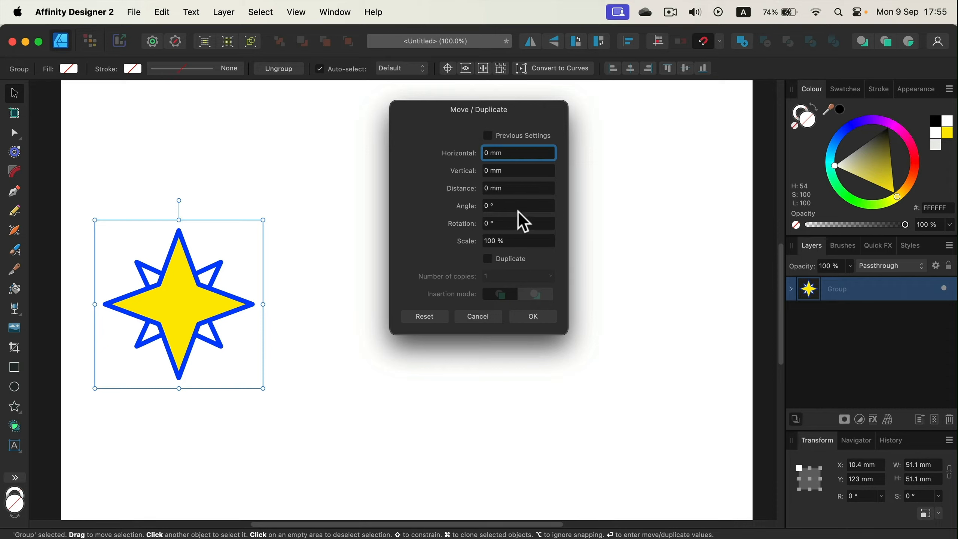
{"action": "key", "text": "Tab"}
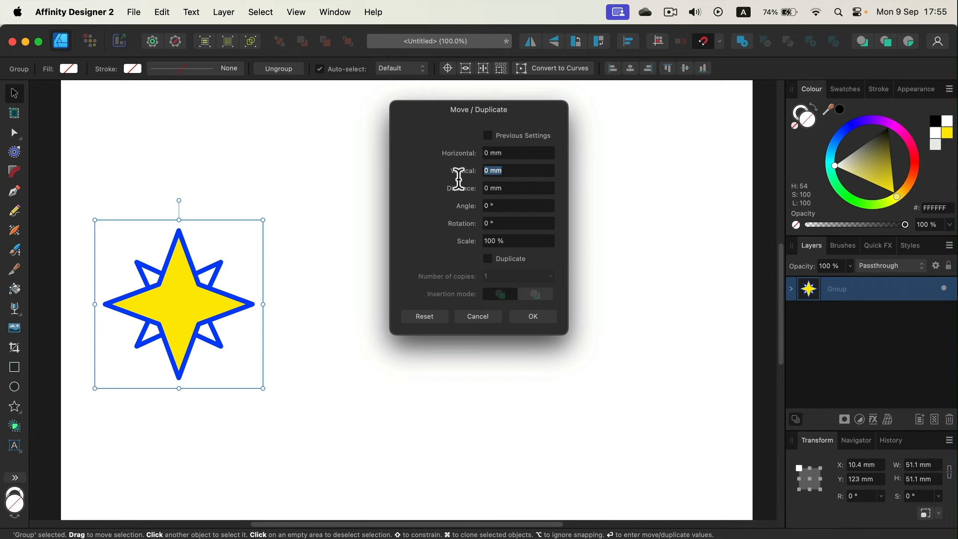
{"action": "left_click", "coordinate": [490, 150]}
{"action": "type", "text": "20"}
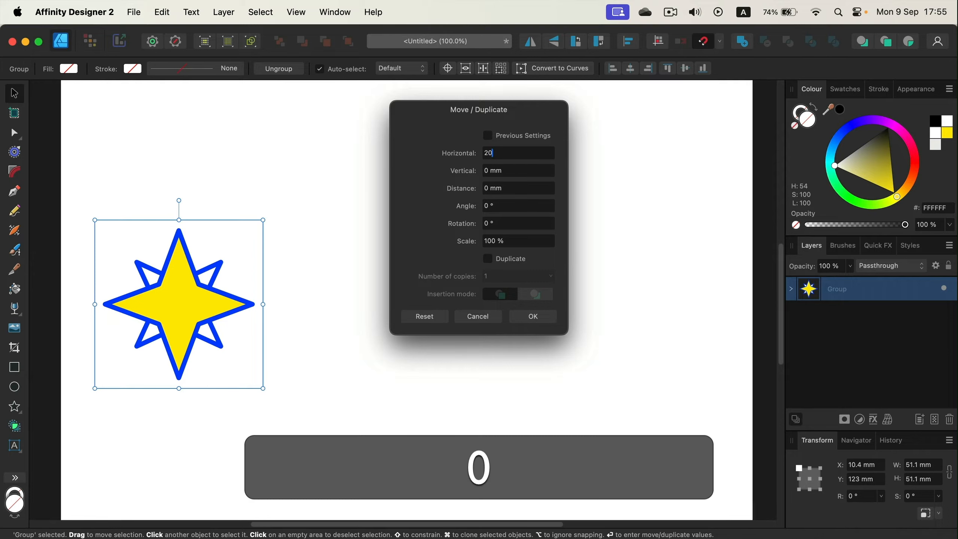
{"action": "type", "text": "0"}
{"action": "key", "text": "Return"}
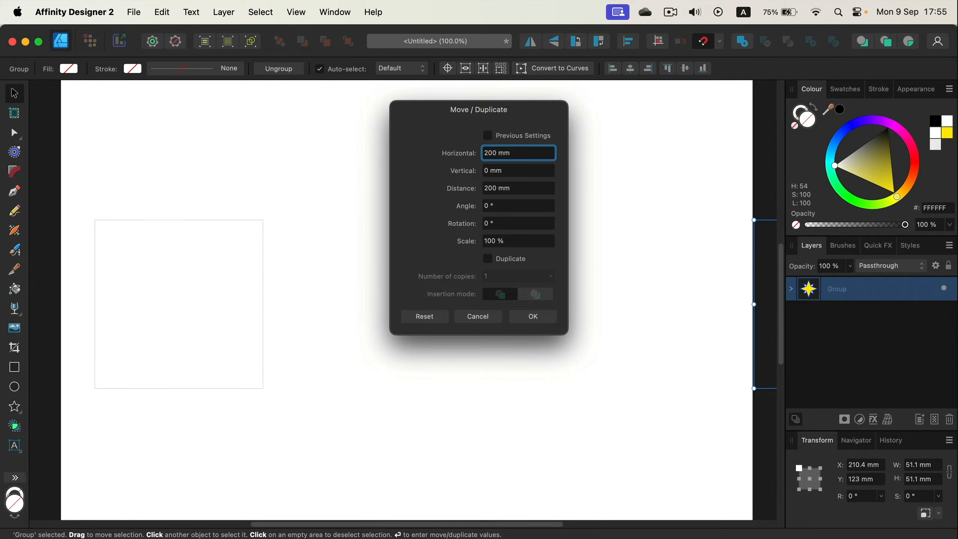
Step: Set the star's horizontal offset to 150 mm and enable duplication
{"action": "left_click", "coordinate": [519, 153]}
{"action": "type", "text": "150"}
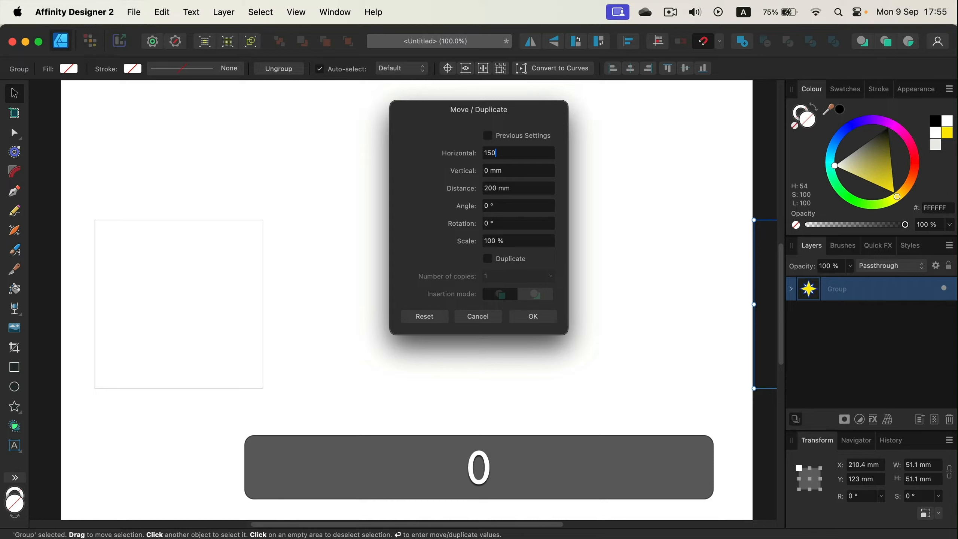
{"action": "key", "text": "Return"}
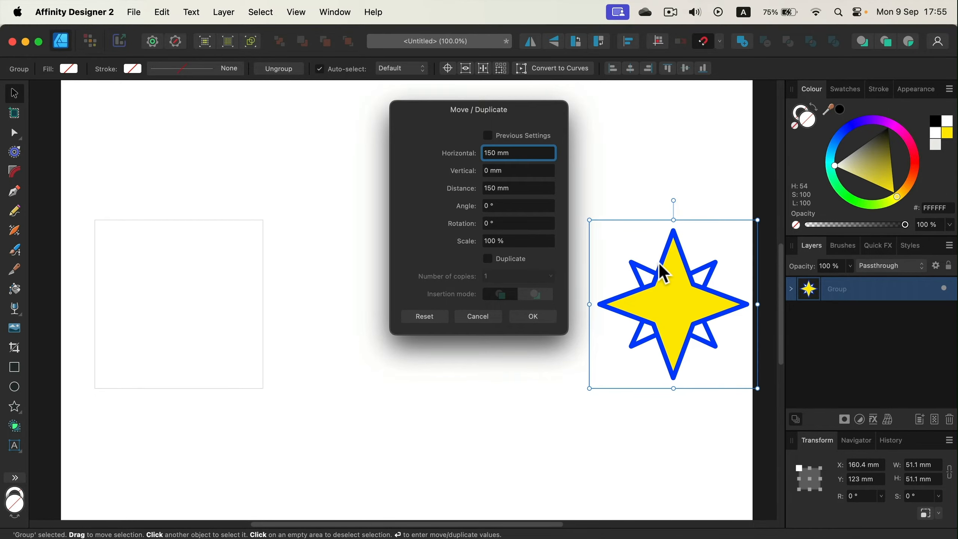
{"action": "left_click", "coordinate": [489, 259]}
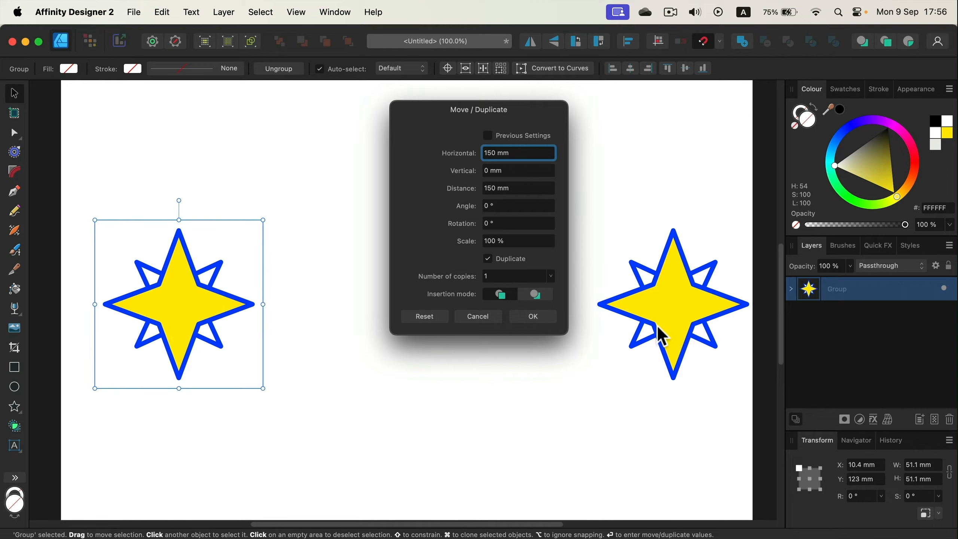
Step: Preview 7 star copies with a 20 mm horizontal offset, and cancel the duplication
{"action": "left_click", "coordinate": [527, 156]}
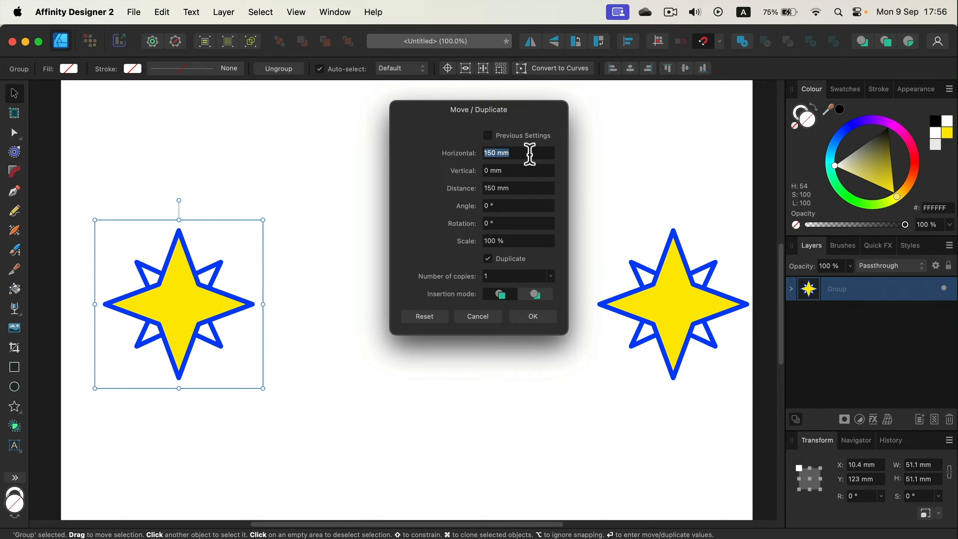
{"action": "type", "text": "20"}
{"action": "key", "text": "Return"}
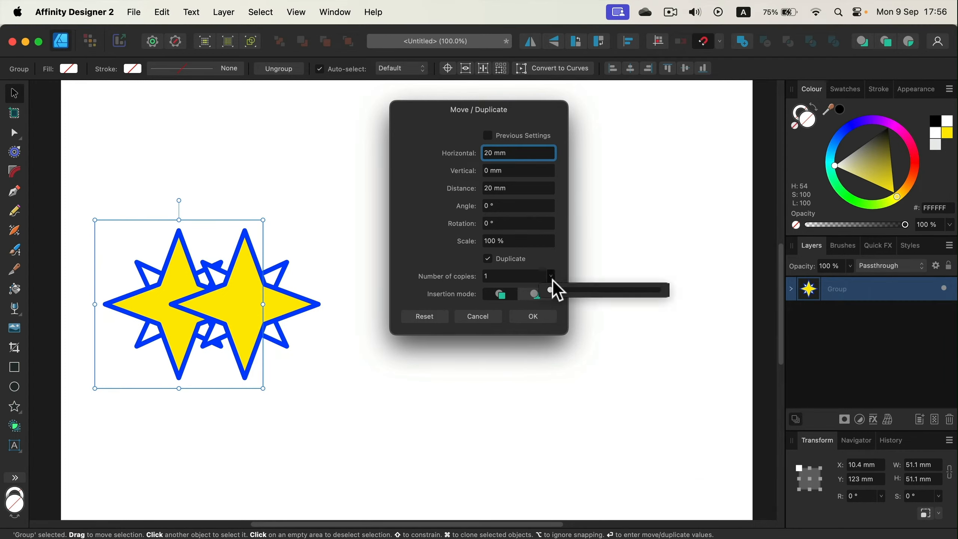
{"action": "left_click_drag", "start_coordinate": [551, 291], "coordinate": [557, 291]}
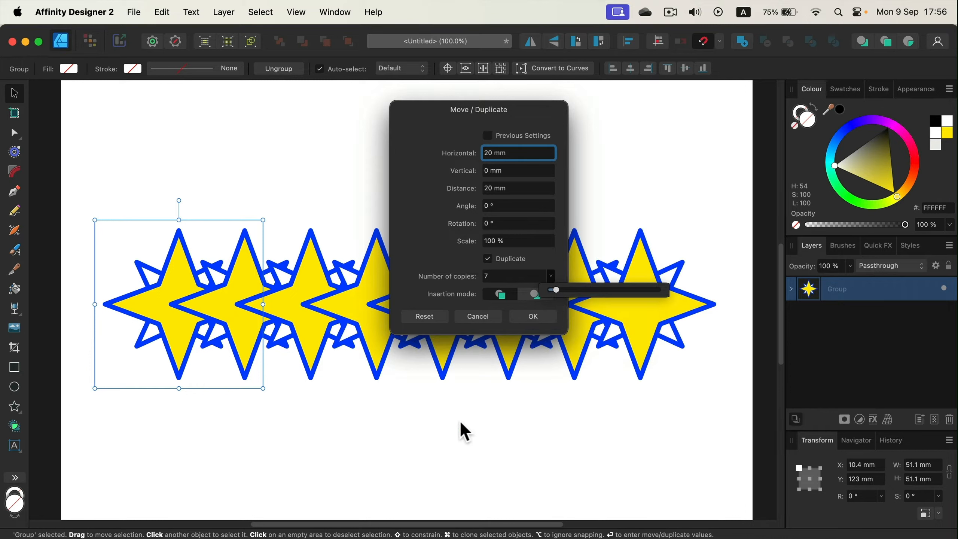
{"action": "left_click", "coordinate": [478, 318]}
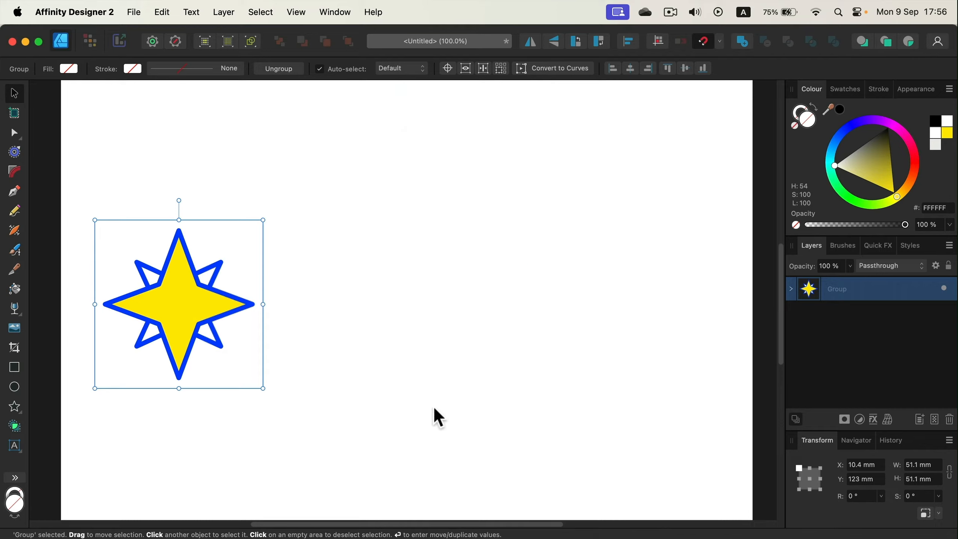
{"action": "left_click", "coordinate": [242, 276]}
{"action": "left_click", "coordinate": [199, 293]}
{"action": "key", "text": "Return"}
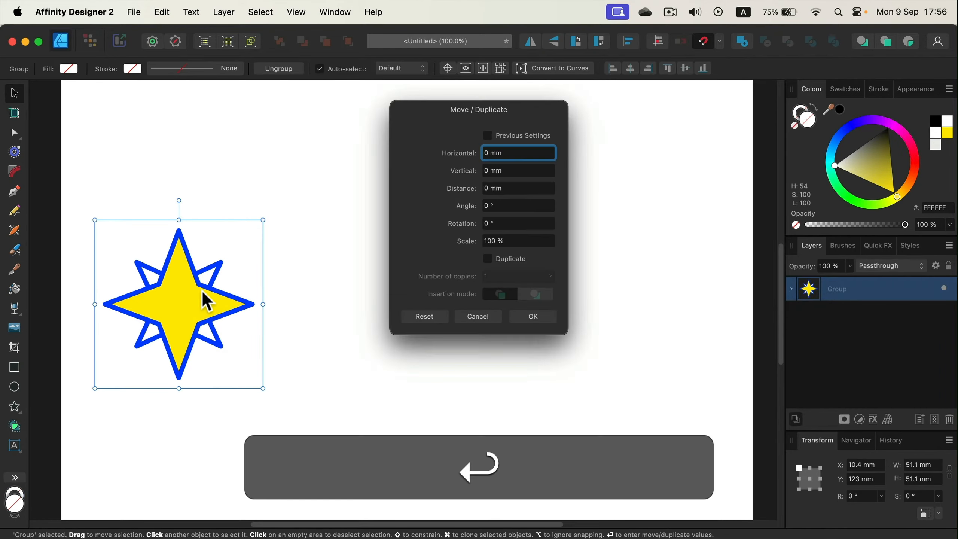
{"action": "left_click", "coordinate": [478, 316]}
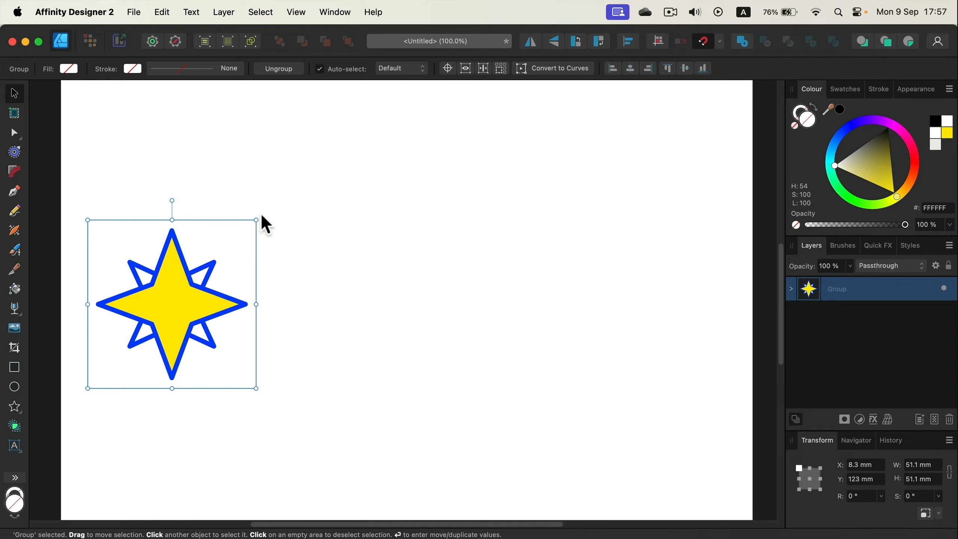
Step: Enlarge the star group to about 69.9 mm square and position it at about X 3.4 mm, Y 108.4 mm
{"action": "left_click_drag", "start_coordinate": [257, 219], "coordinate": [319, 156]}
{"action": "left_click_drag", "start_coordinate": [237, 290], "coordinate": [221, 305]}
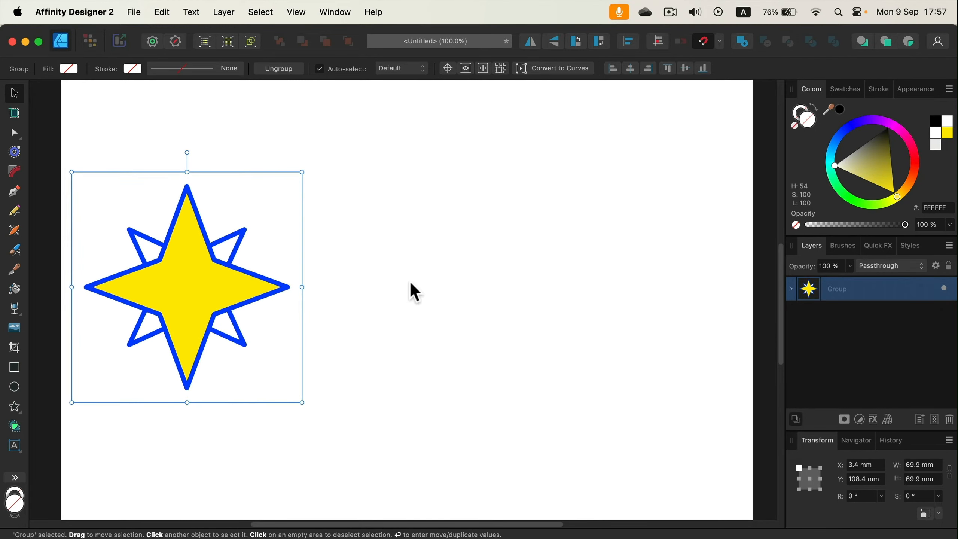
Step: Duplicate the star group to its right, shrink the copy to about 58 mm square, and repeat the duplication for three progressively smaller stars
{"action": "key", "text": "super"}
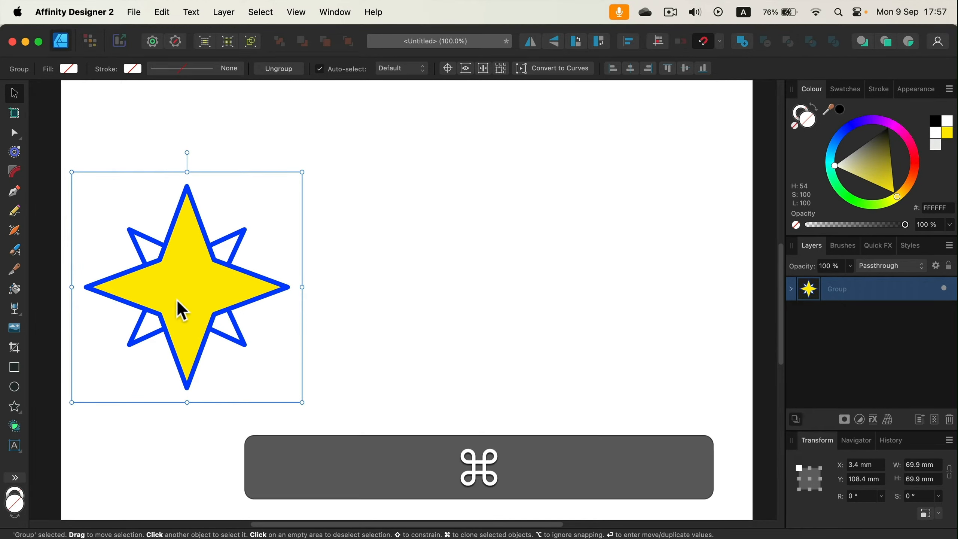
{"action": "mouse_move", "coordinate": [188, 298]}
{"action": "left_mouse_down"}
{"action": "mouse_move", "coordinate": [346, 280]}
{"action": "mouse_move", "coordinate": [345, 297]}
{"action": "left_mouse_up"}
{"action": "left_click_drag", "start_coordinate": [231, 172], "coordinate": [273, 213]}
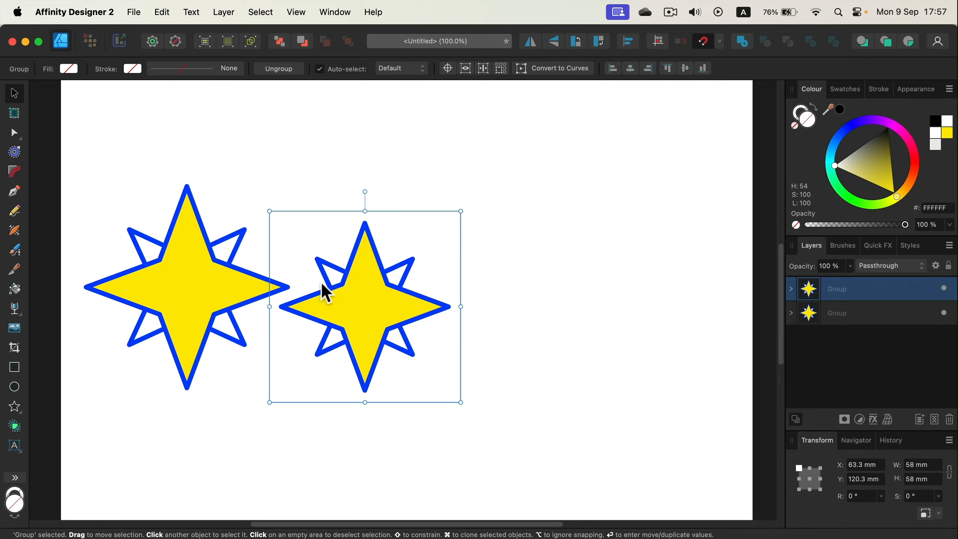
{"action": "key", "text": "super+j"}
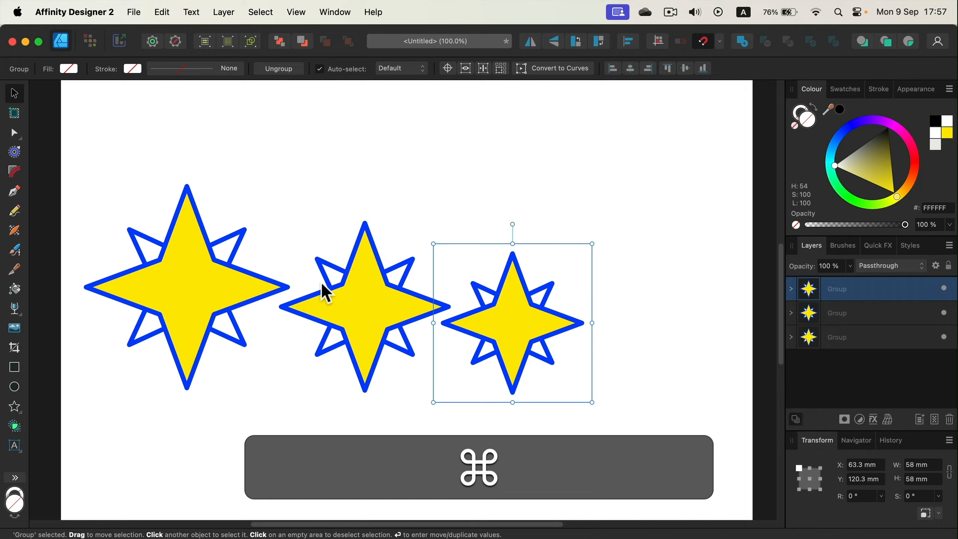
{"action": "key", "text": "super+j"}
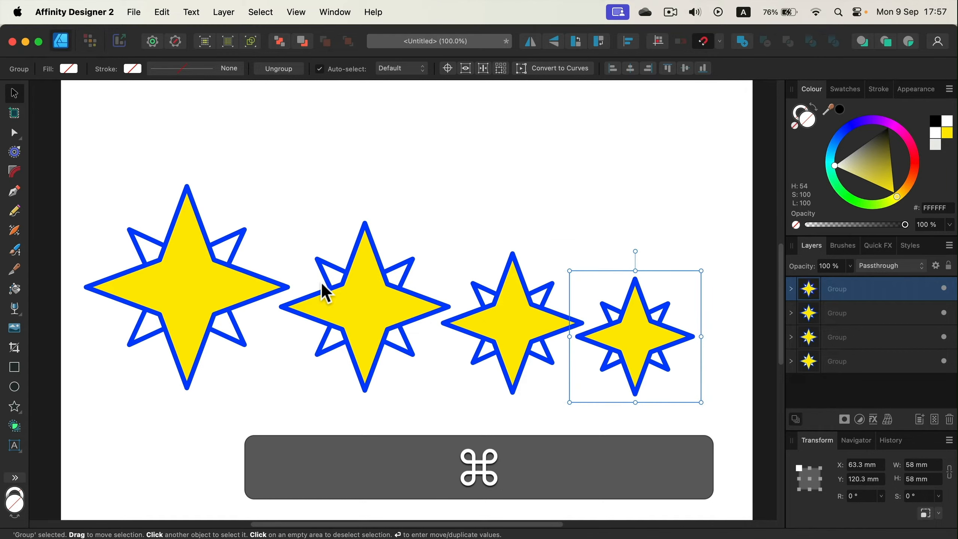
{"action": "key", "text": "super+j"}
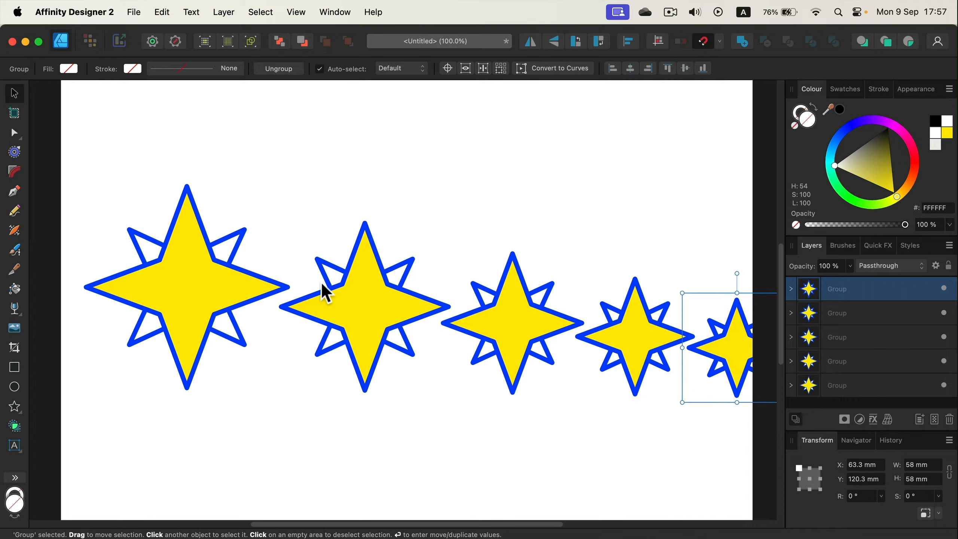
Step: Delete the four shrunken star copies, keeping only the original star group
{"action": "left_click", "coordinate": [624, 321]}
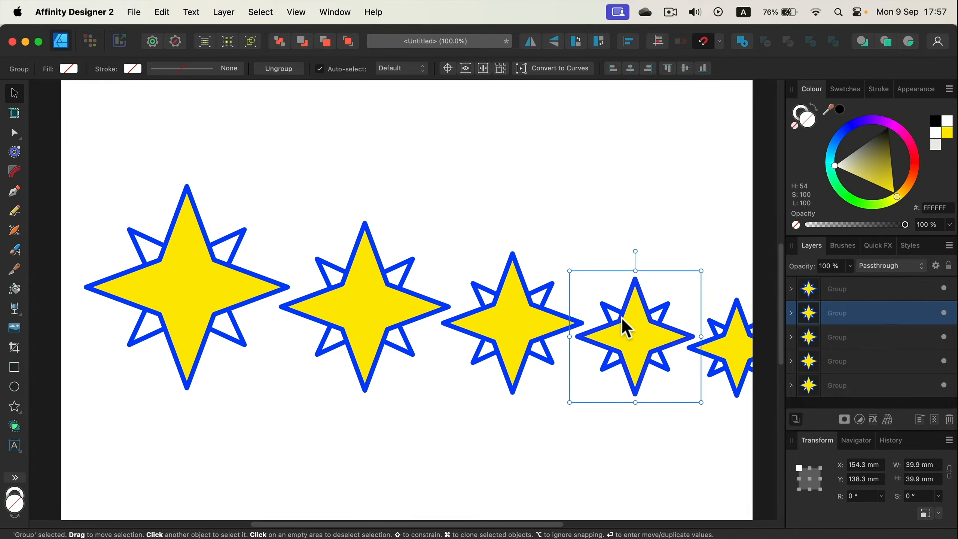
{"action": "left_click", "coordinate": [718, 341]}
{"action": "key", "text": "BackSpace"}
{"action": "key", "text": "BackSpace"}
{"action": "key", "text": "BackSpace"}
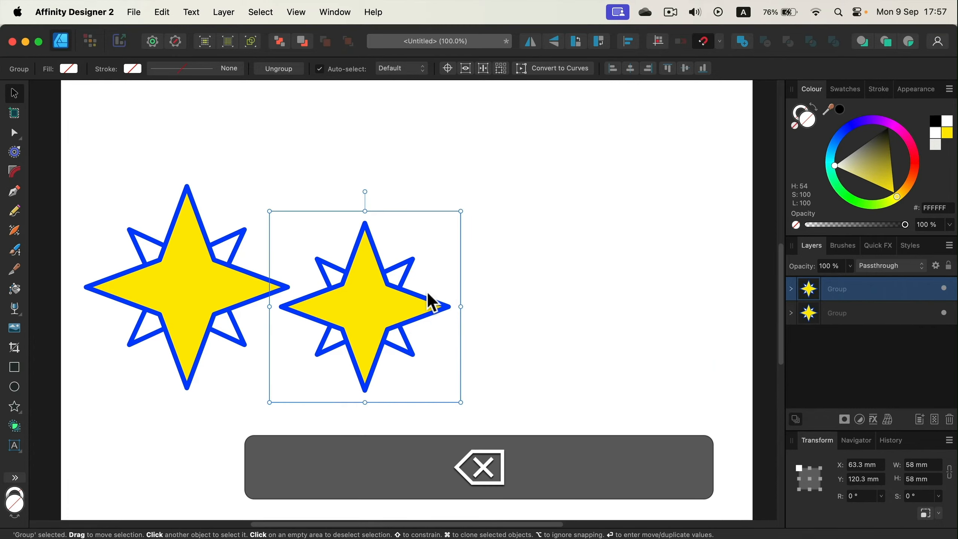
{"action": "key", "text": "BackSpace"}
Step: Duplicate the star group to about X 61.6 mm, rotate the copy about 14.9°, and repeat the duplication twice
{"action": "key", "text": "super"}
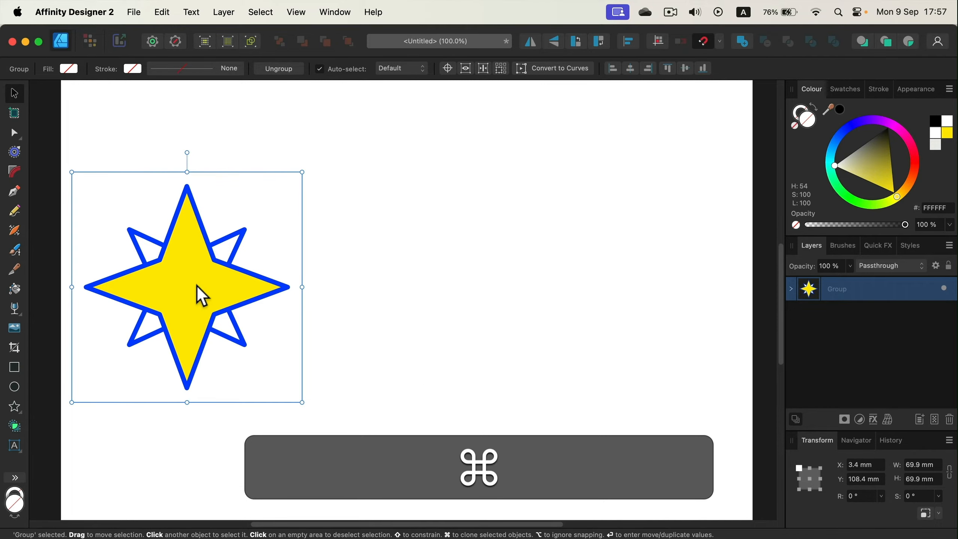
{"action": "left_click_drag", "start_coordinate": [201, 297], "coordinate": [393, 294]}
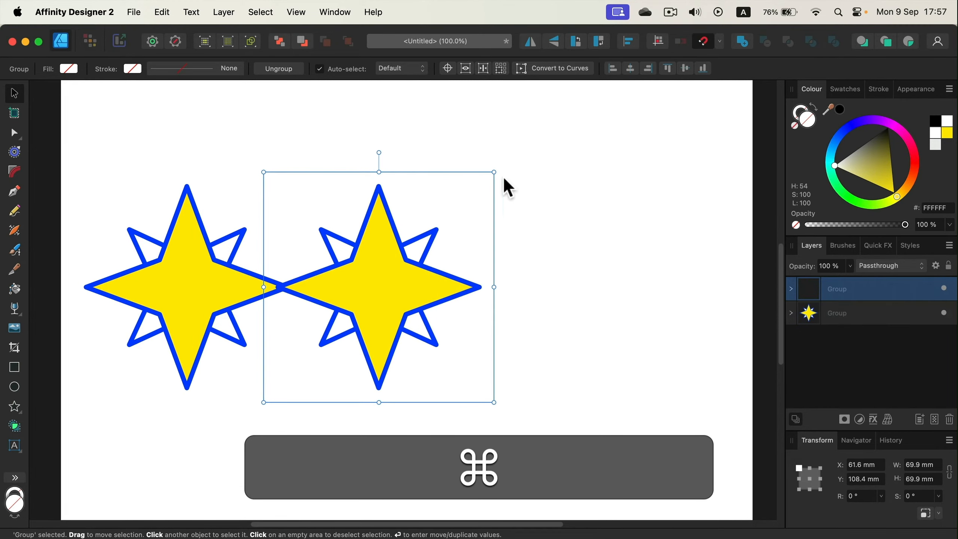
{"action": "left_click_drag", "start_coordinate": [498, 167], "coordinate": [466, 145]}
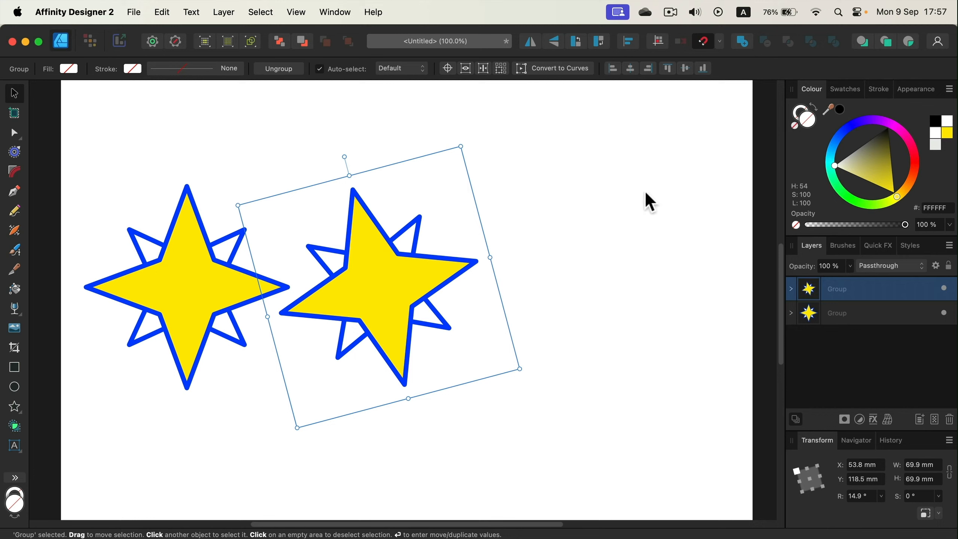
{"action": "key", "text": "super+j"}
{"action": "key", "text": "super+j"}
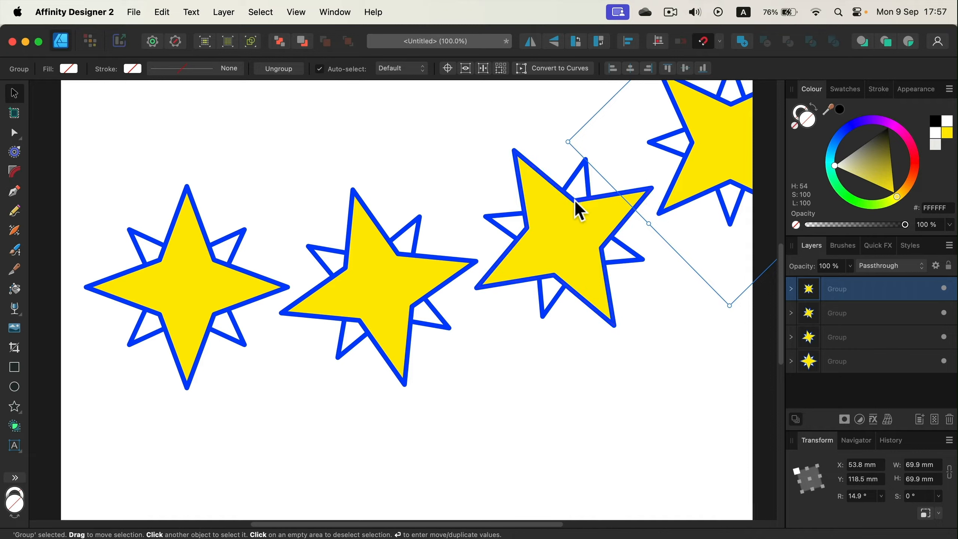
Step: Delete the three rotated star copies, keeping only the original star group
{"action": "key", "text": "BackSpace"}
{"action": "key", "text": "BackSpace"}
{"action": "key", "text": "BackSpace"}
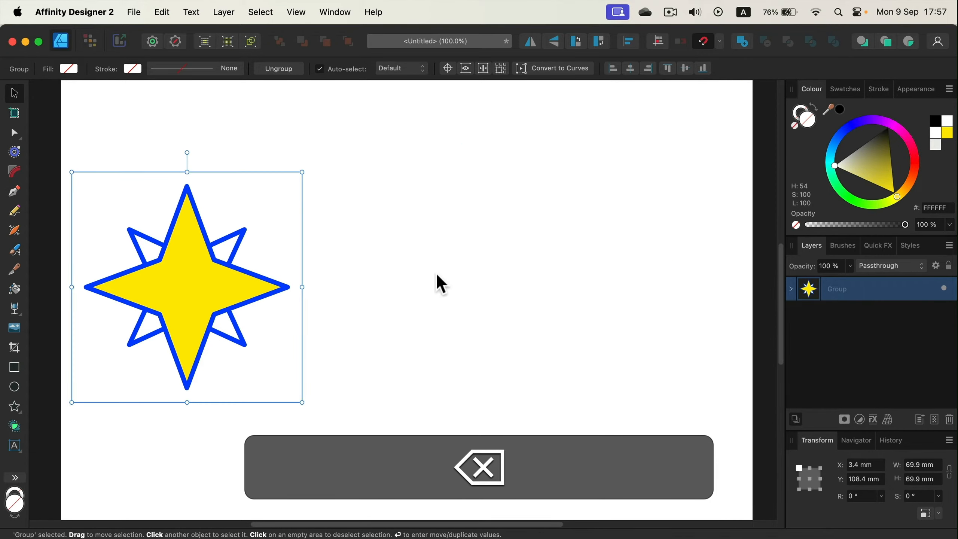
{"action": "left_click", "coordinate": [160, 12]}
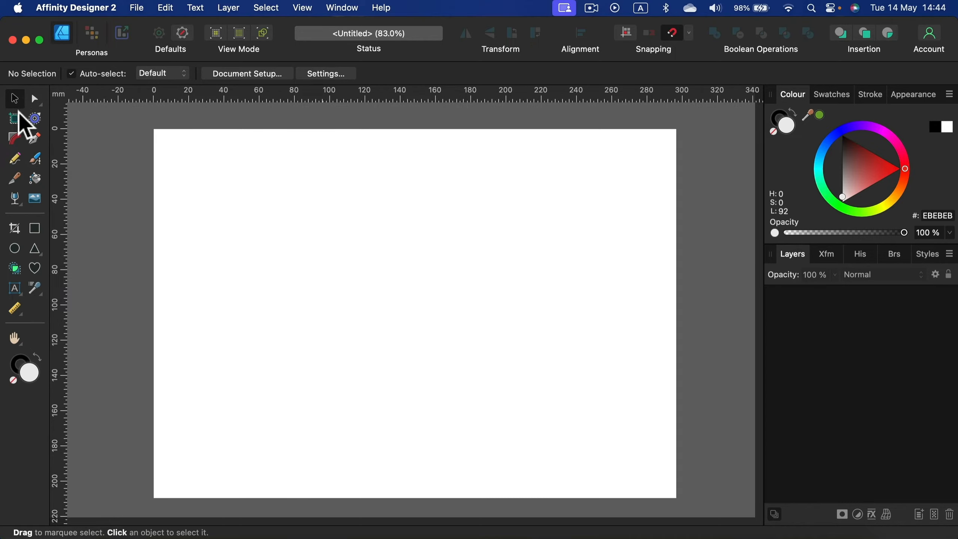
Step: Insert a document-sized artboard and fill it with violet 6800F1
{"action": "left_click", "coordinate": [14, 122]}
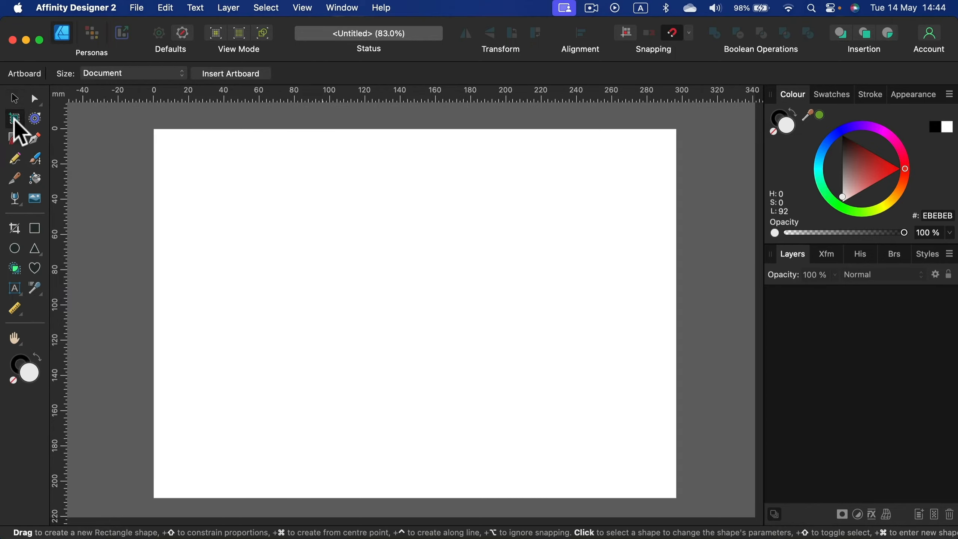
{"action": "left_click", "coordinate": [245, 75]}
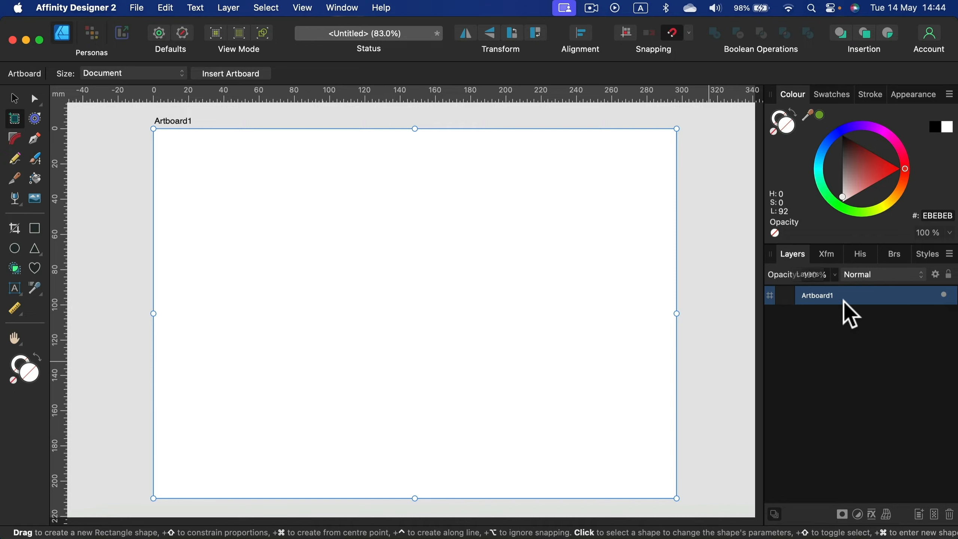
{"action": "left_click", "coordinate": [14, 99]}
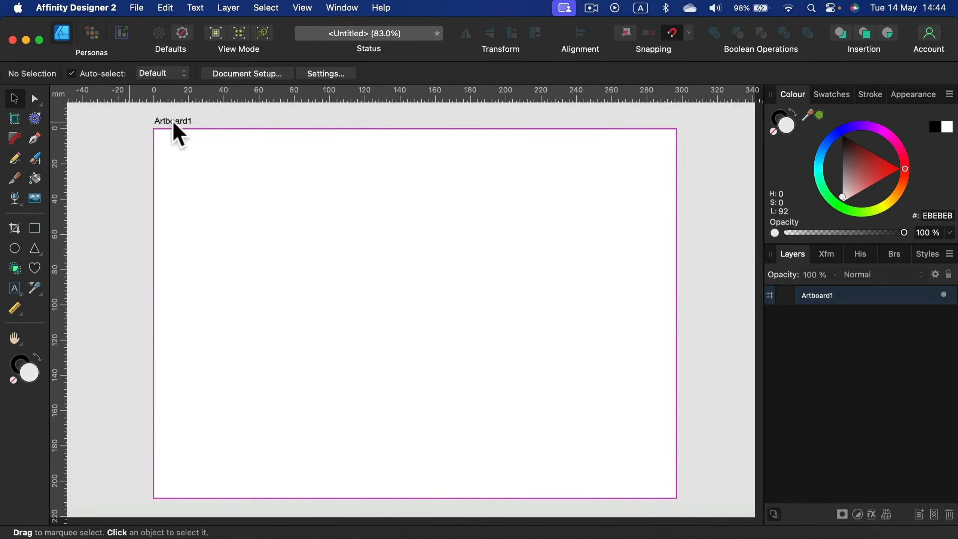
{"action": "left_click", "coordinate": [178, 119]}
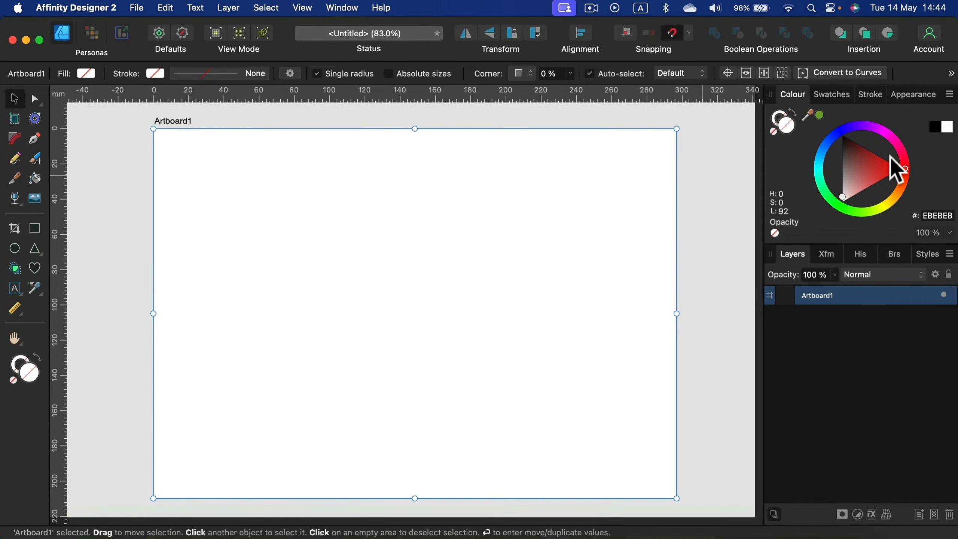
{"action": "left_click_drag", "start_coordinate": [882, 183], "coordinate": [859, 118]}
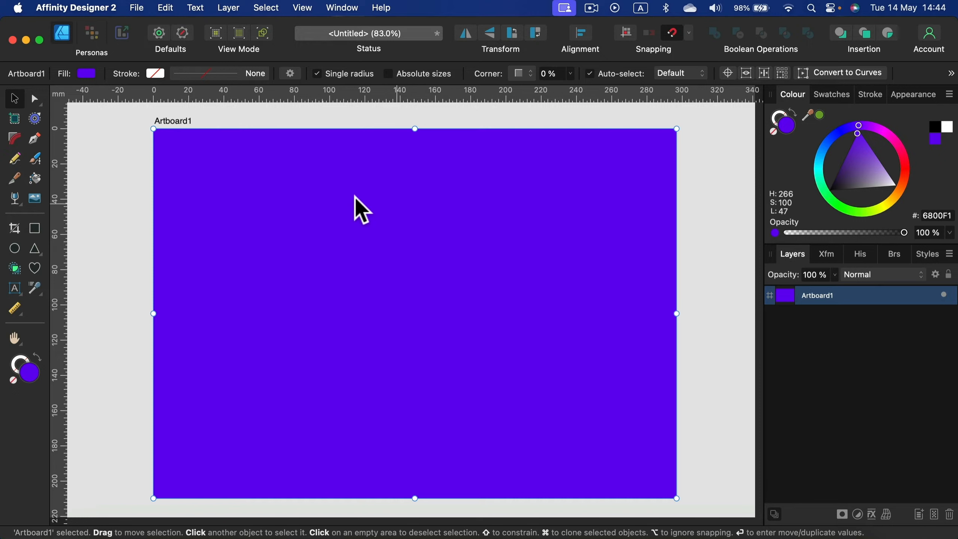
Step: Insert a second document-sized artboard beside the violet one
{"action": "left_click", "coordinate": [14, 118]}
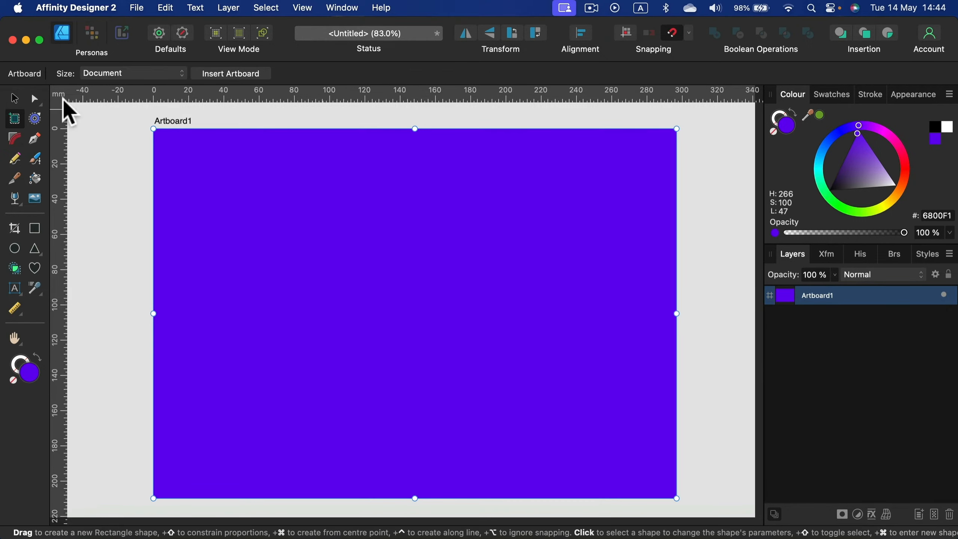
{"action": "left_click", "coordinate": [231, 74]}
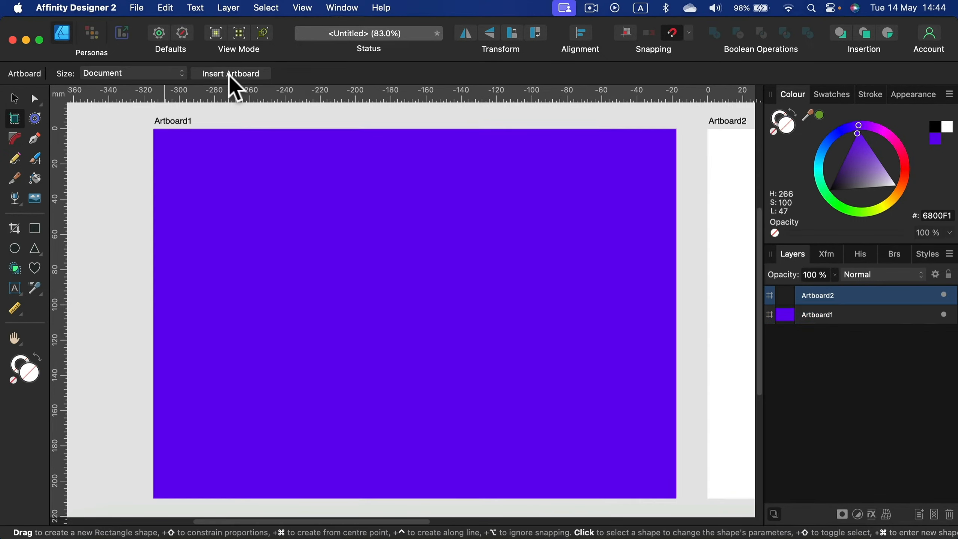
{"action": "key", "text": "space"}
{"action": "left_click_drag", "start_coordinate": [660, 200], "coordinate": [231, 197]}
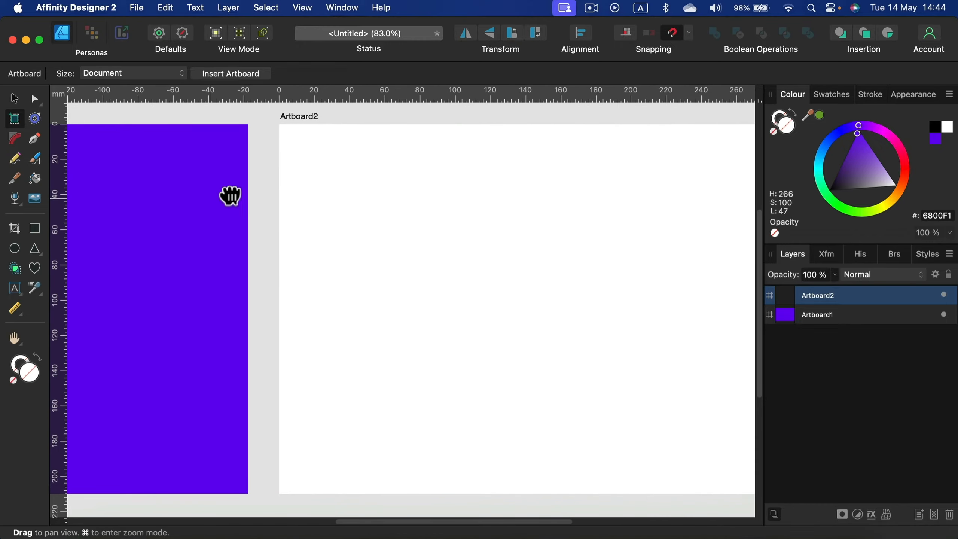
{"action": "left_click_drag", "start_coordinate": [426, 253], "coordinate": [372, 259]}
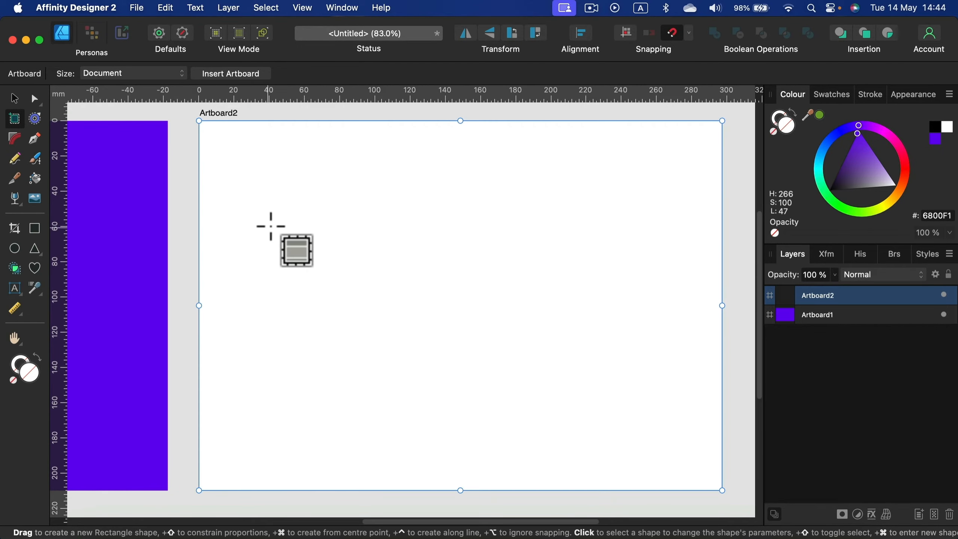
Step: Delete the second artboard and return to the violet one
{"action": "key", "text": "Delete"}
{"action": "key", "text": "space"}
{"action": "left_click_drag", "start_coordinate": [163, 226], "coordinate": [582, 235]}
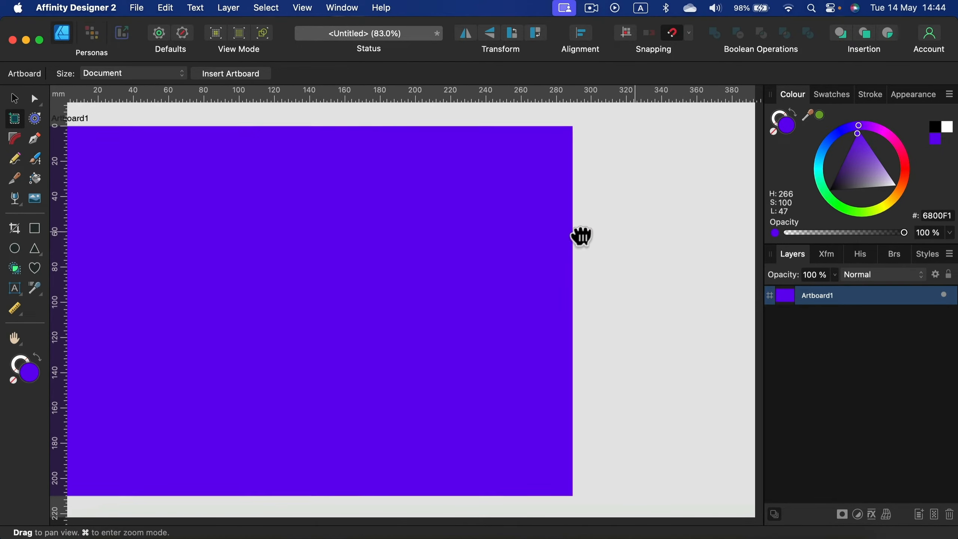
{"action": "left_click_drag", "start_coordinate": [354, 240], "coordinate": [405, 239]}
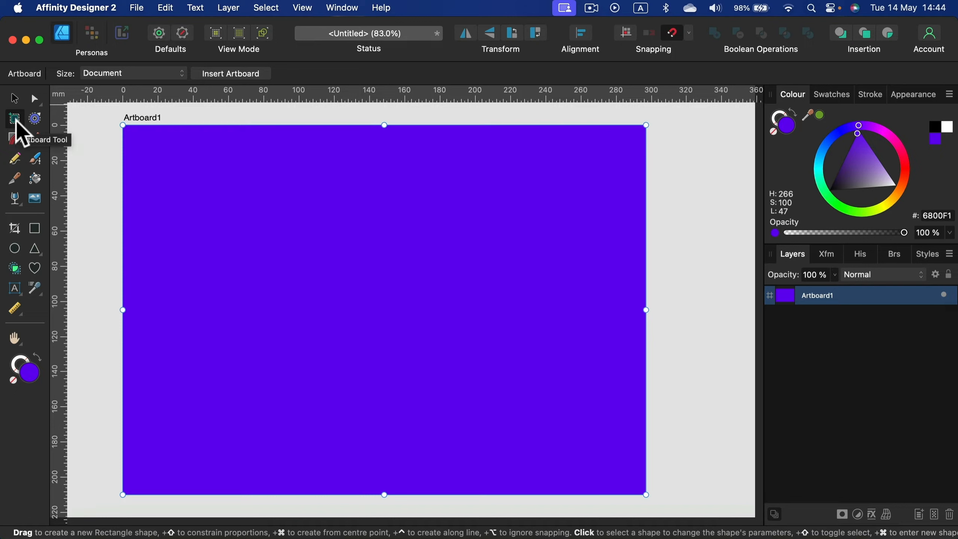
Step: Try purple A736CC as the artboard's fill, set the fill to white FFFFFF instead, and deselect the artboard
{"action": "left_click", "coordinate": [15, 99]}
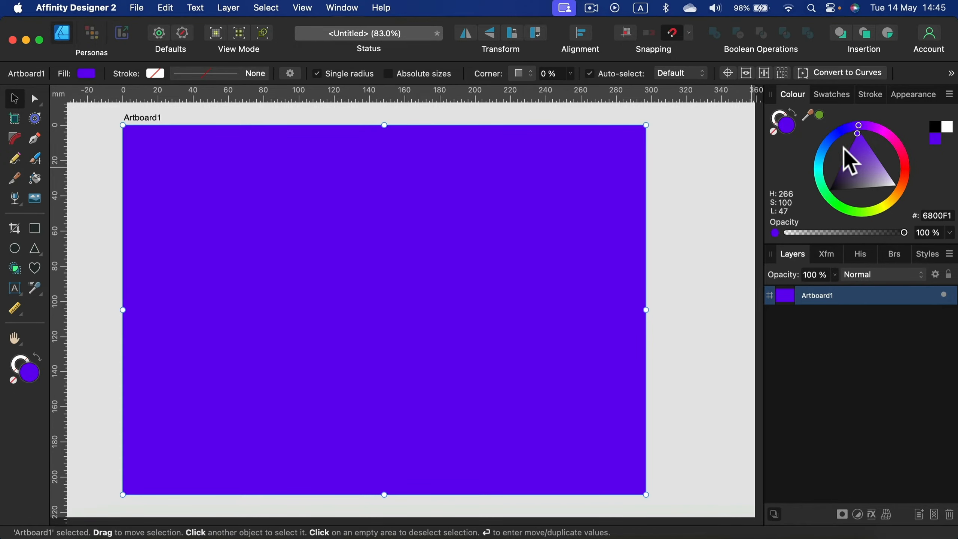
{"action": "left_click_drag", "start_coordinate": [826, 159], "coordinate": [875, 128]}
{"action": "left_click", "coordinate": [866, 154]}
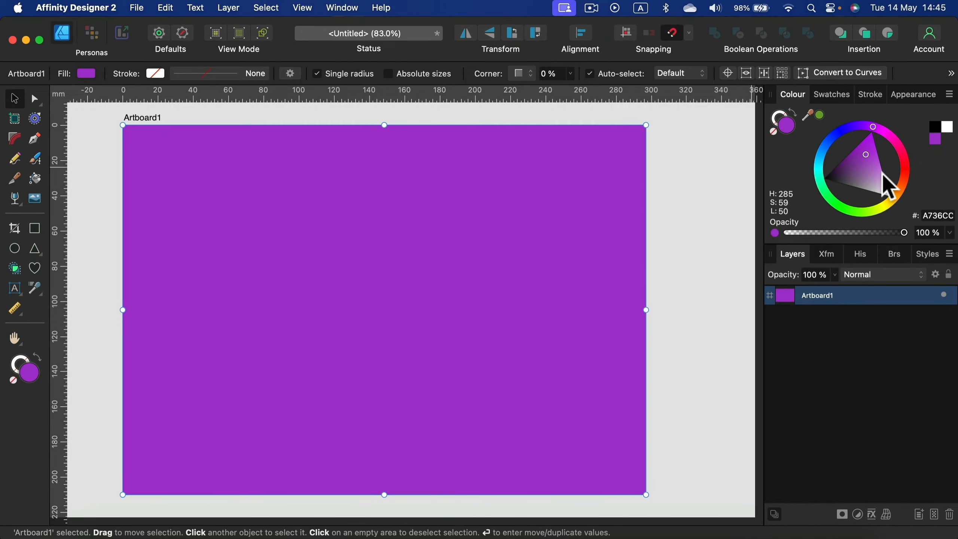
{"action": "left_click_drag", "start_coordinate": [881, 173], "coordinate": [911, 216]}
{"action": "left_click", "coordinate": [106, 198]}
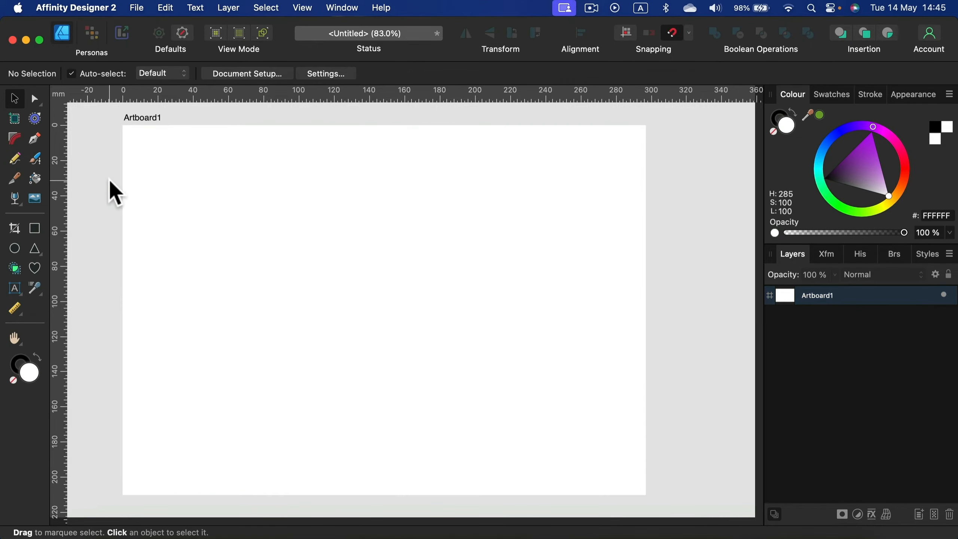
Step: Draw a rectangle with dark purple fill 69008B, stretch it to cover the whole artboard, and lock it
{"action": "left_click", "coordinate": [35, 228]}
{"action": "left_click_drag", "start_coordinate": [158, 178], "coordinate": [516, 357]}
{"action": "left_click", "coordinate": [850, 152]}
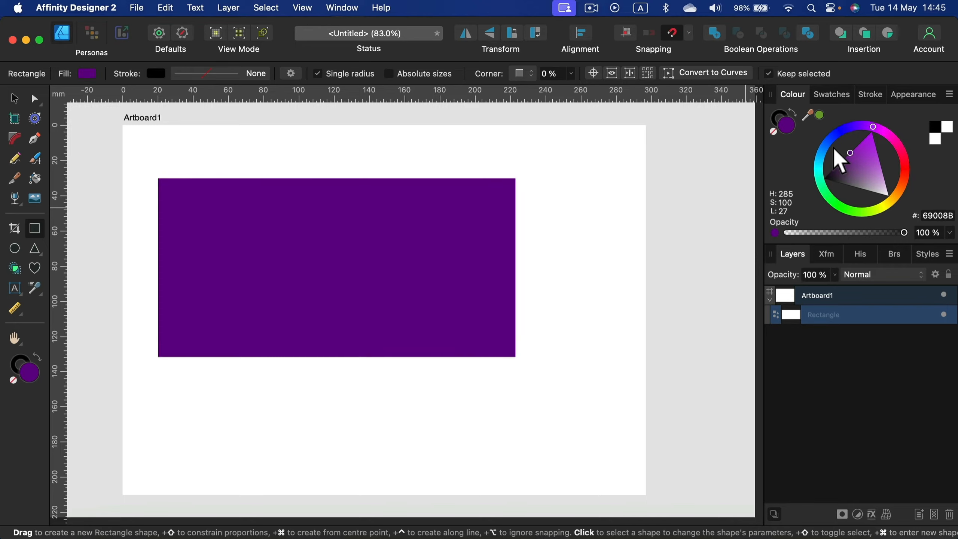
{"action": "left_click_drag", "start_coordinate": [516, 178], "coordinate": [646, 125]}
{"action": "left_click_drag", "start_coordinate": [158, 356], "coordinate": [122, 496]}
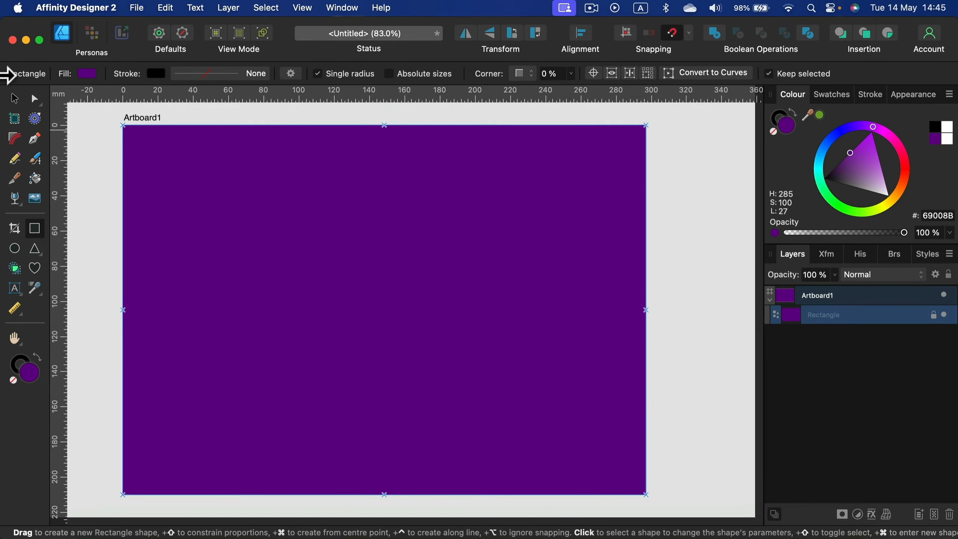
Step: Unlock the dark purple rectangle and shorten it to a full-width band about 56 mm high along the artboard's upper edge
{"action": "left_click", "coordinate": [15, 97]}
{"action": "left_click", "coordinate": [172, 161]}
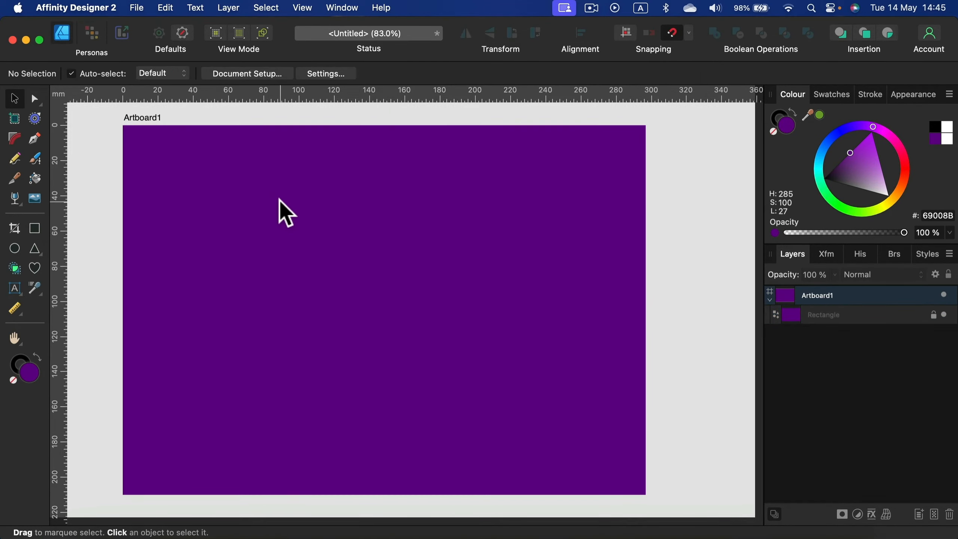
{"action": "left_click", "coordinate": [846, 316]}
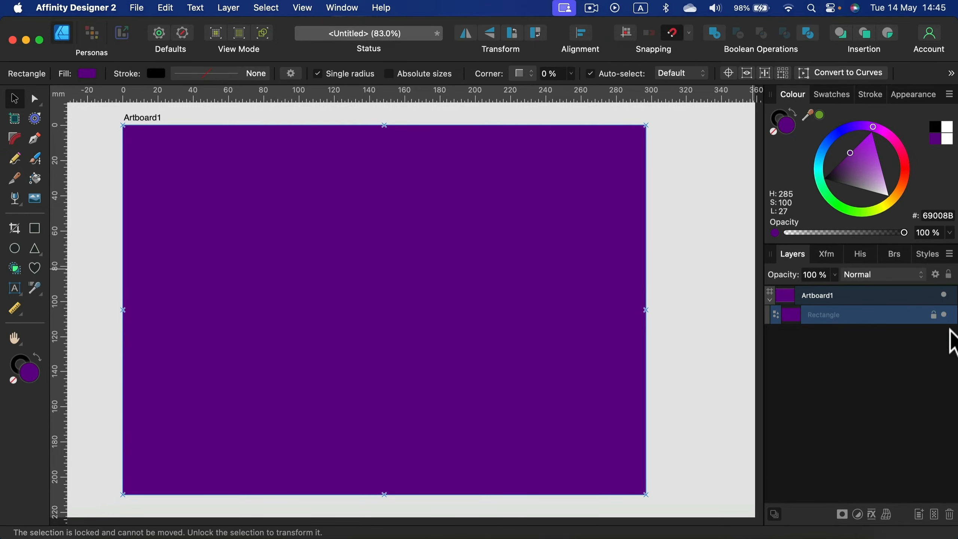
{"action": "left_click", "coordinate": [934, 316]}
{"action": "left_click_drag", "start_coordinate": [384, 495], "coordinate": [390, 222]}
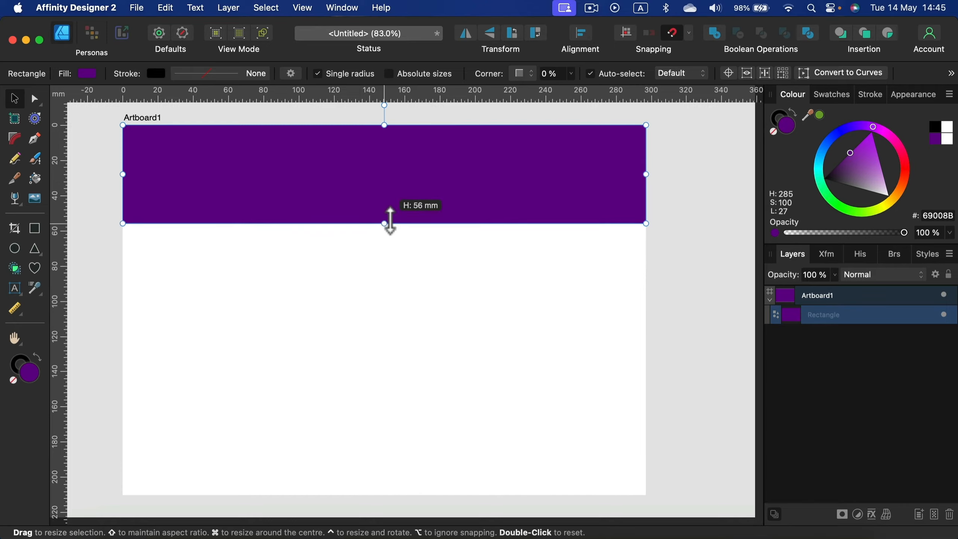
Step: Draw a second rectangle covering the artboard below the dark band and fill it with light purple BF4BE4
{"action": "left_click", "coordinate": [40, 231]}
{"action": "left_click_drag", "start_coordinate": [236, 241], "coordinate": [645, 495]}
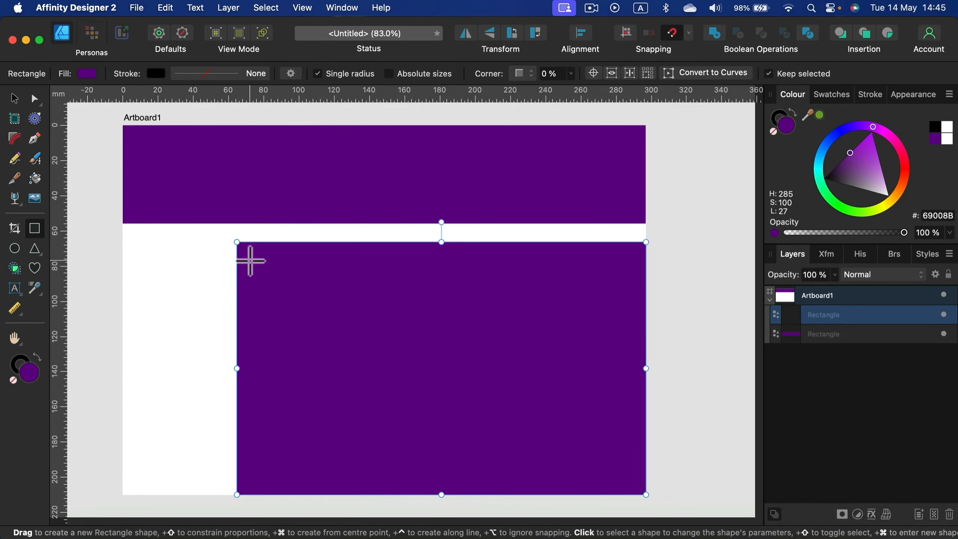
{"action": "left_click_drag", "start_coordinate": [237, 242], "coordinate": [123, 224]}
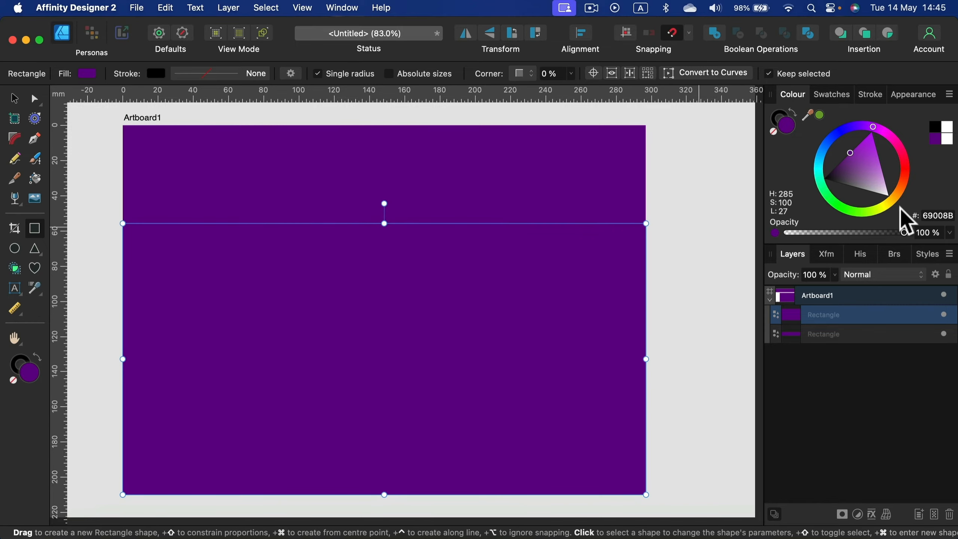
{"action": "left_click", "coordinate": [872, 155]}
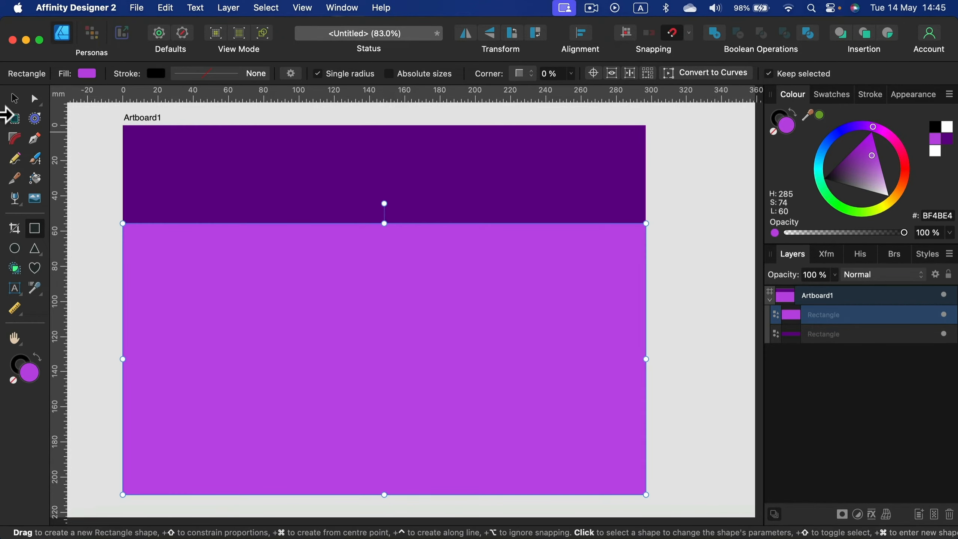
Step: Group the dark purple and light purple background rectangles and lock the group
{"action": "left_click", "coordinate": [15, 98]}
{"action": "left_click", "coordinate": [447, 172]}
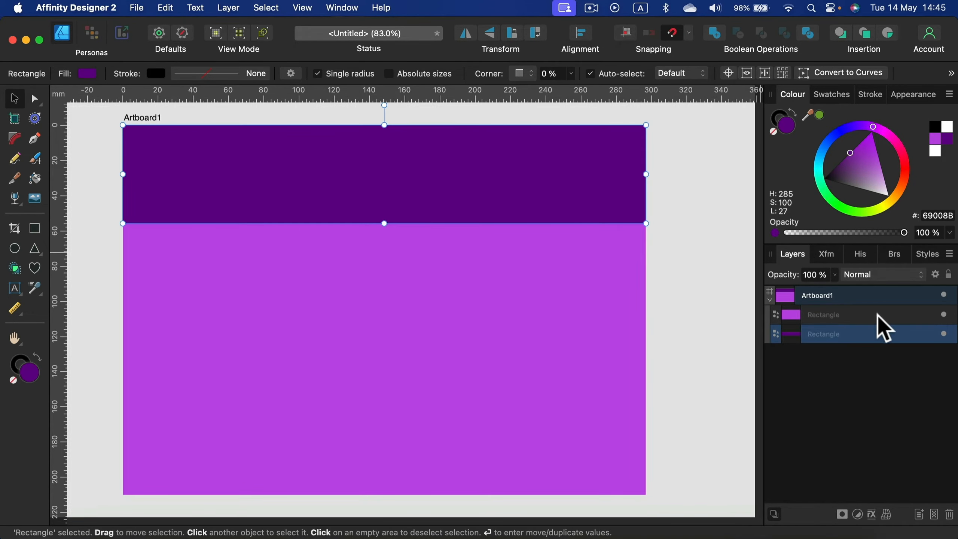
{"action": "left_click", "coordinate": [838, 319], "text": "shift"}
{"action": "right_click", "coordinate": [842, 317]}
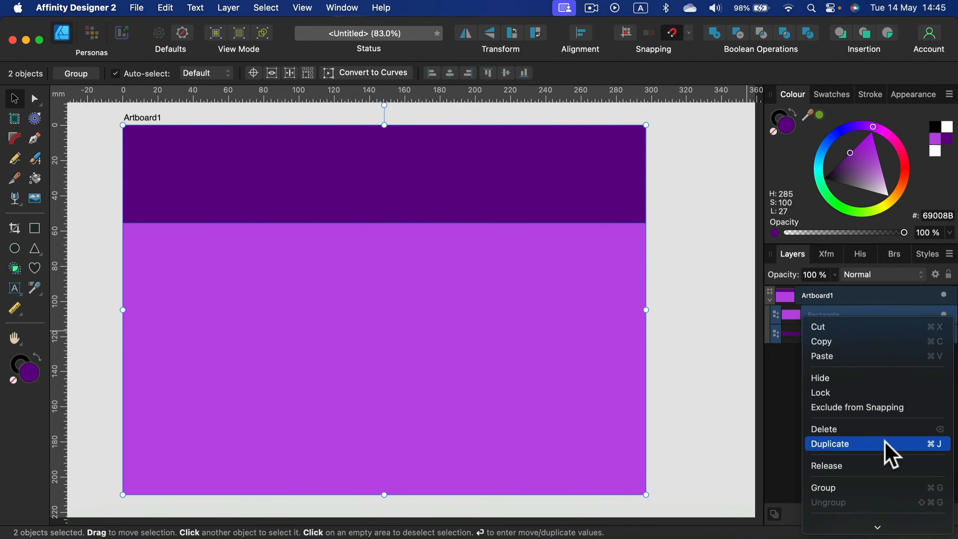
{"action": "left_click", "coordinate": [887, 487]}
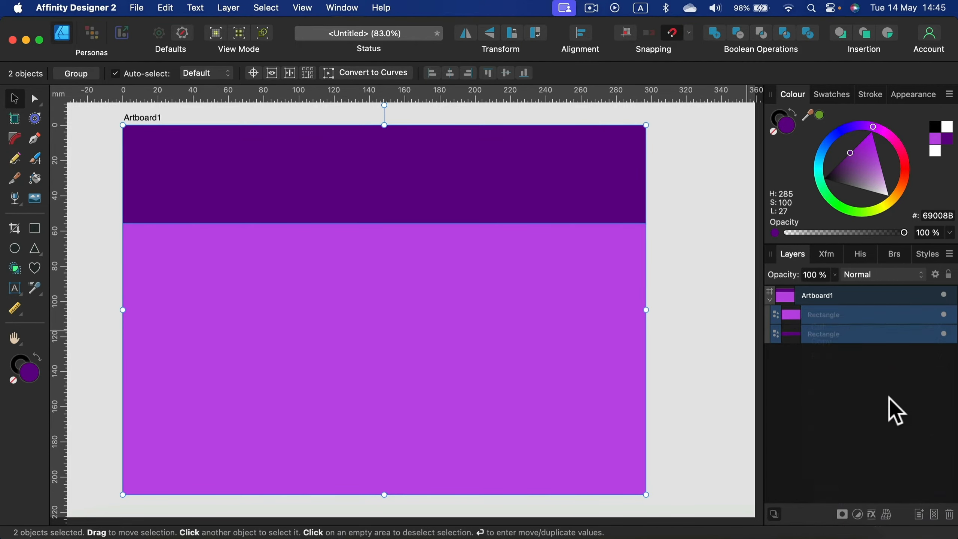
{"action": "left_click", "coordinate": [950, 274]}
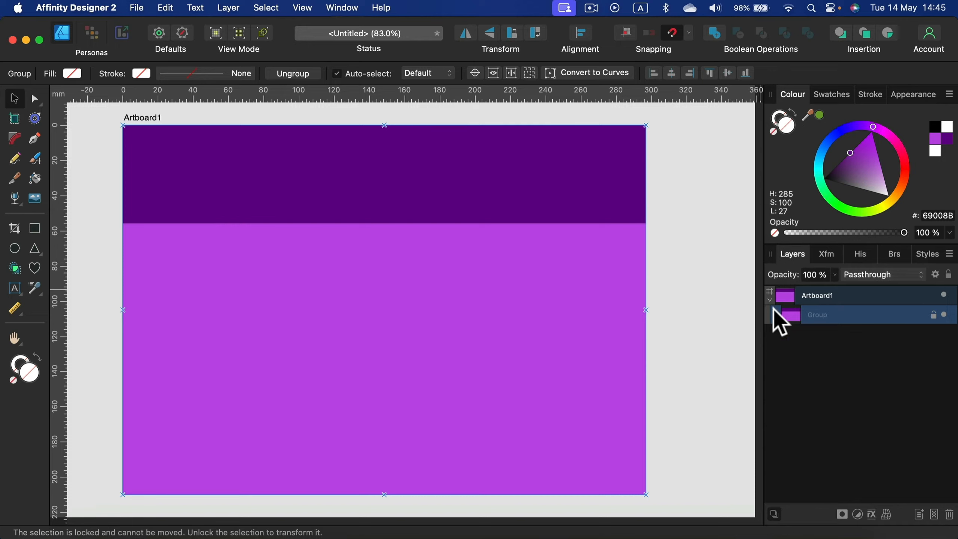
Step: Unlock the background group and delete it from the artboard
{"action": "left_click", "coordinate": [933, 315]}
{"action": "left_click", "coordinate": [678, 210]}
{"action": "left_click", "coordinate": [613, 196]}
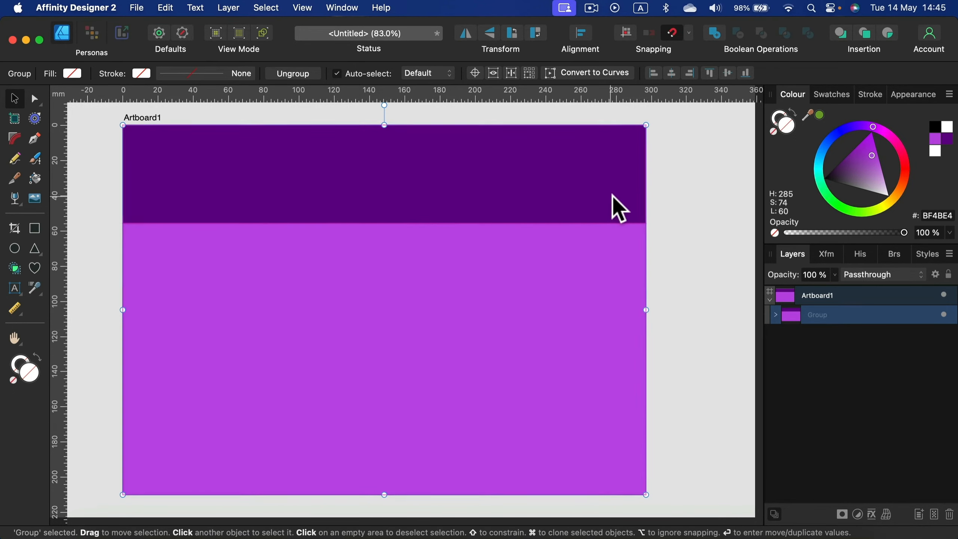
{"action": "key", "text": "Delete"}
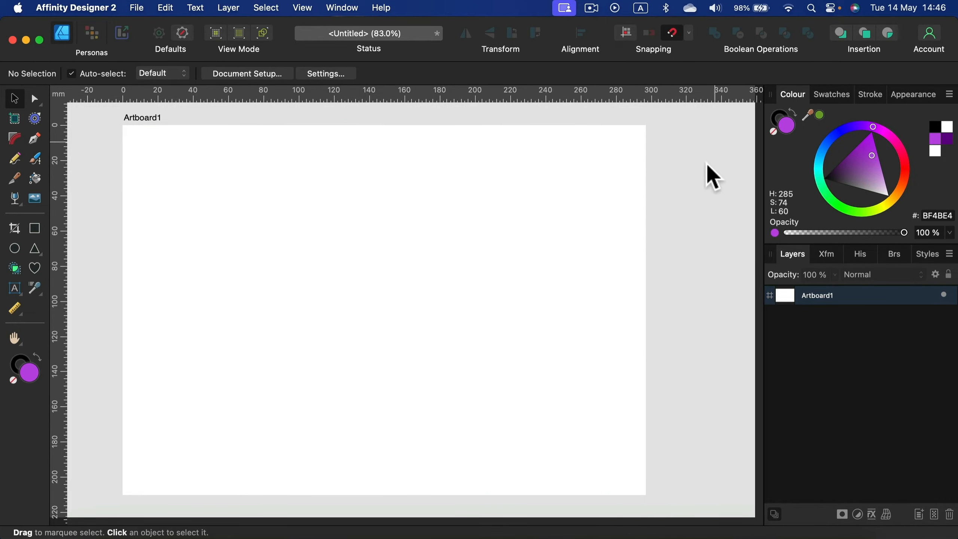
Step: Turn on the transparent background in the document's colour setup
{"action": "left_click", "coordinate": [263, 76]}
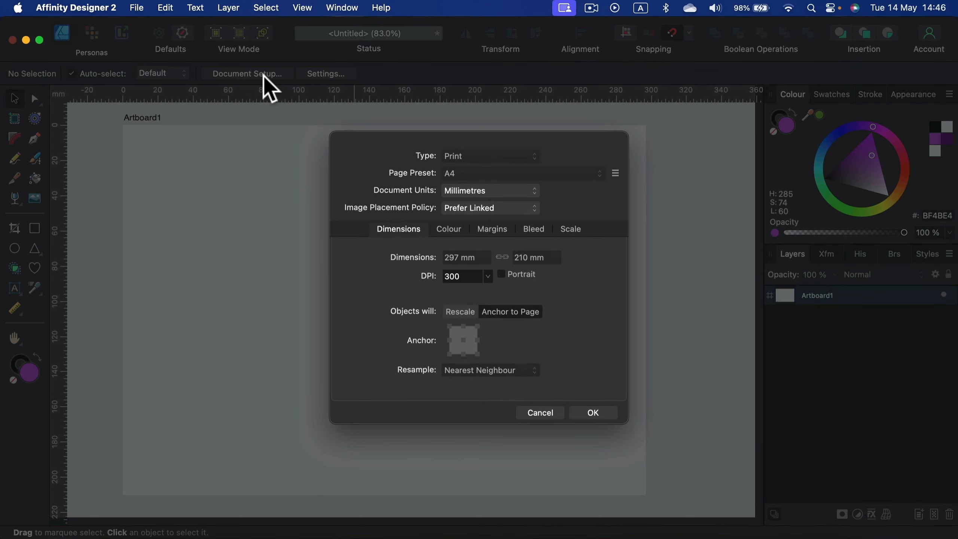
{"action": "left_click", "coordinate": [450, 230]}
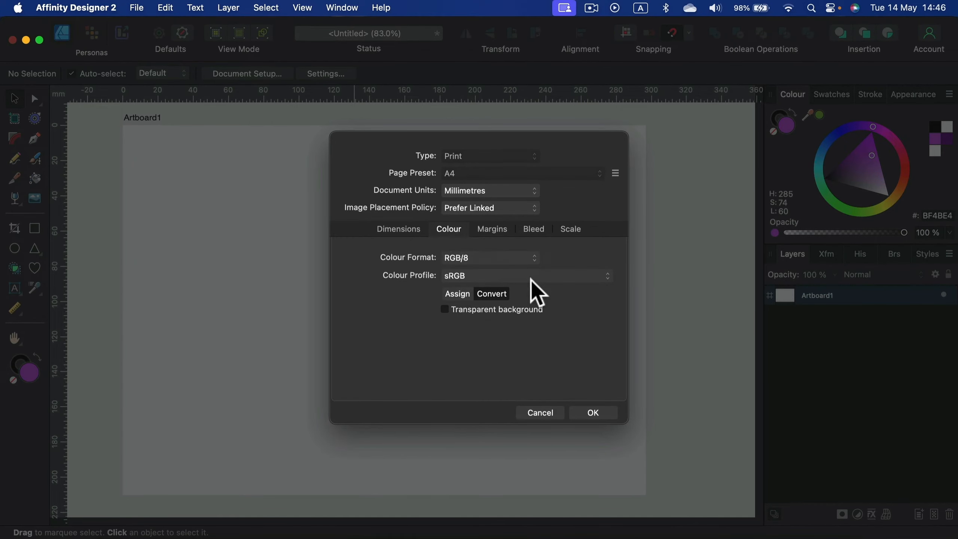
{"action": "left_click", "coordinate": [592, 412]}
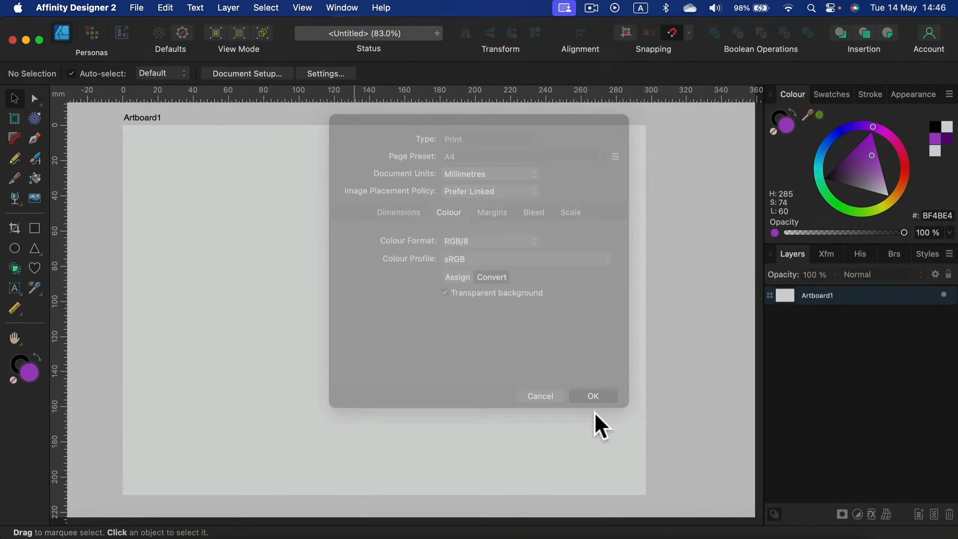
Step: Insert a second document-sized artboard and remove the fill from Artboard1
{"action": "left_click", "coordinate": [15, 118]}
{"action": "left_click", "coordinate": [247, 74]}
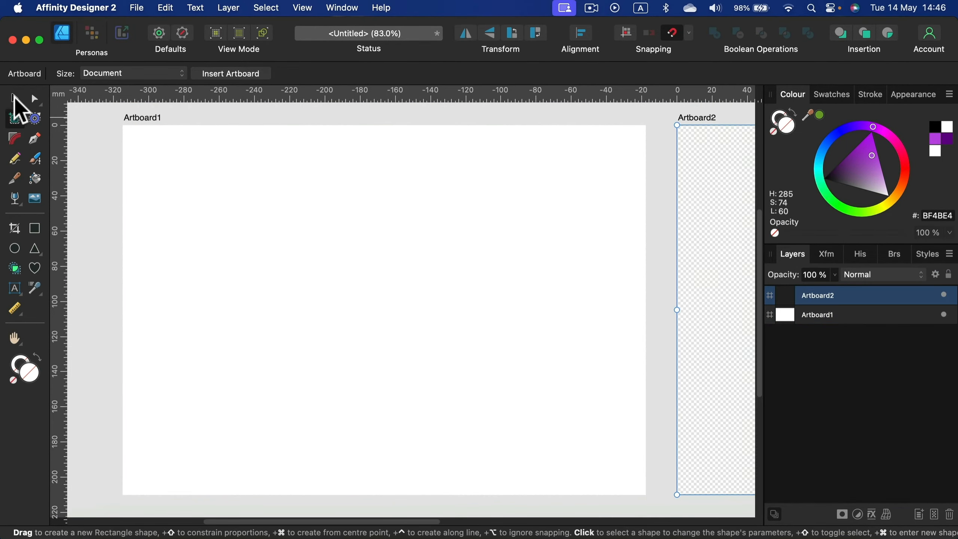
{"action": "left_click", "coordinate": [14, 100]}
{"action": "left_click", "coordinate": [148, 117]}
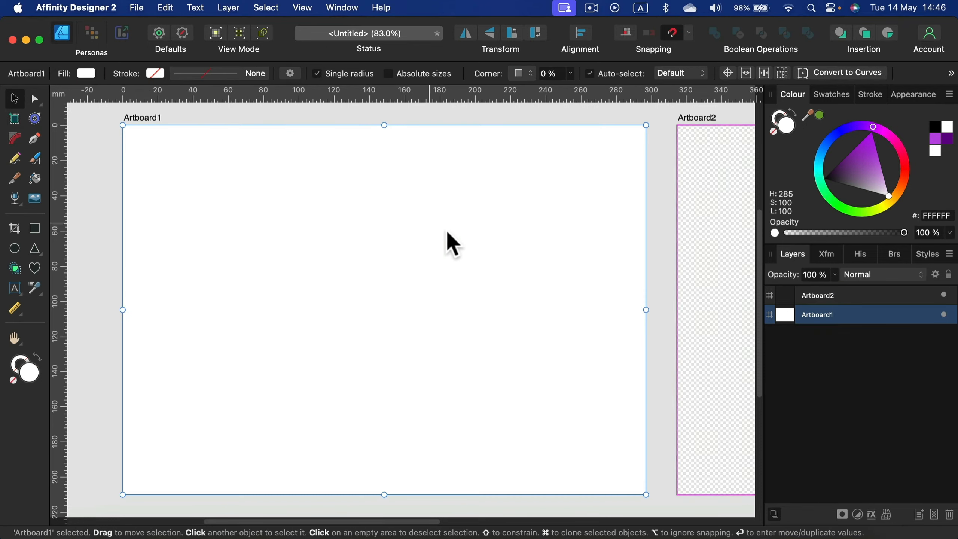
{"action": "left_click", "coordinate": [774, 130]}
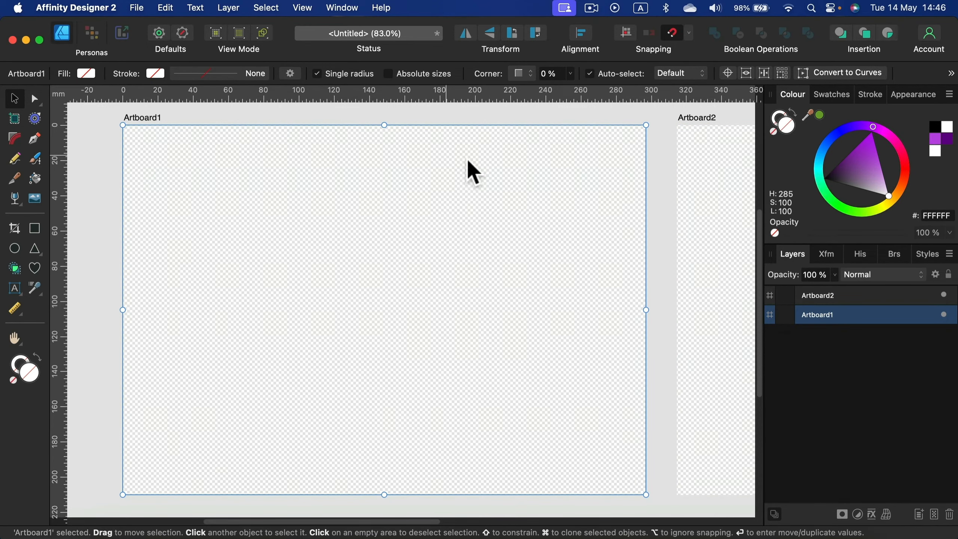
Step: Compare the two transparent artboards and delete Artboard2
{"action": "scroll", "coordinate": [481, 210], "scroll_direction": "right", "scroll_amount": 10}
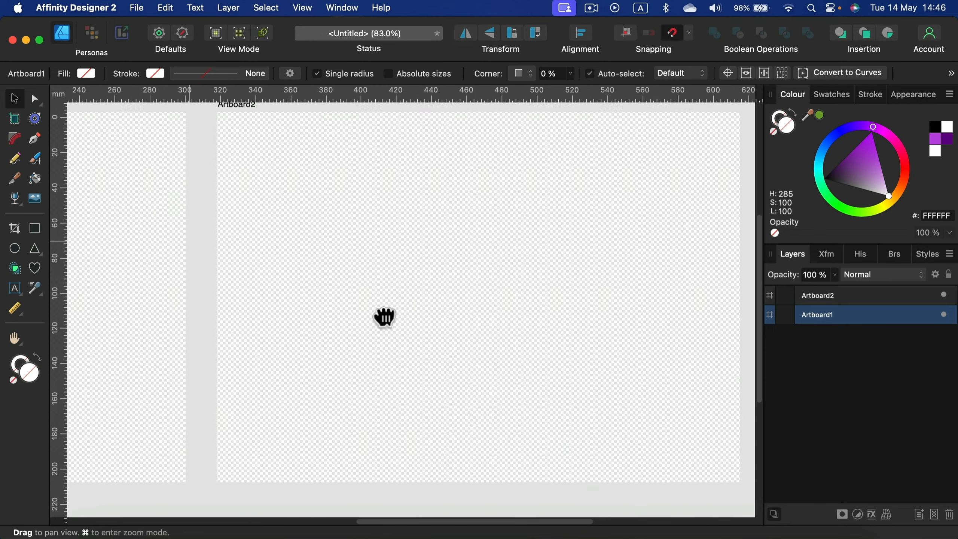
{"action": "left_click_drag", "start_coordinate": [384, 317], "coordinate": [374, 323]}
{"action": "left_click_drag", "start_coordinate": [318, 378], "coordinate": [481, 384]}
{"action": "left_click_drag", "start_coordinate": [332, 302], "coordinate": [567, 314]}
{"action": "left_click_drag", "start_coordinate": [486, 304], "coordinate": [570, 304]}
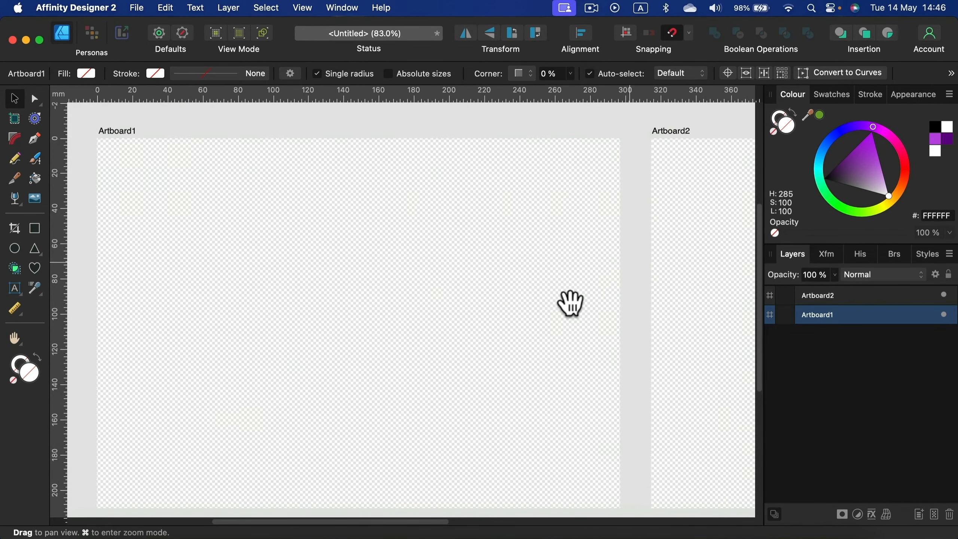
{"action": "left_click", "coordinate": [742, 156]}
{"action": "key", "text": "Delete"}
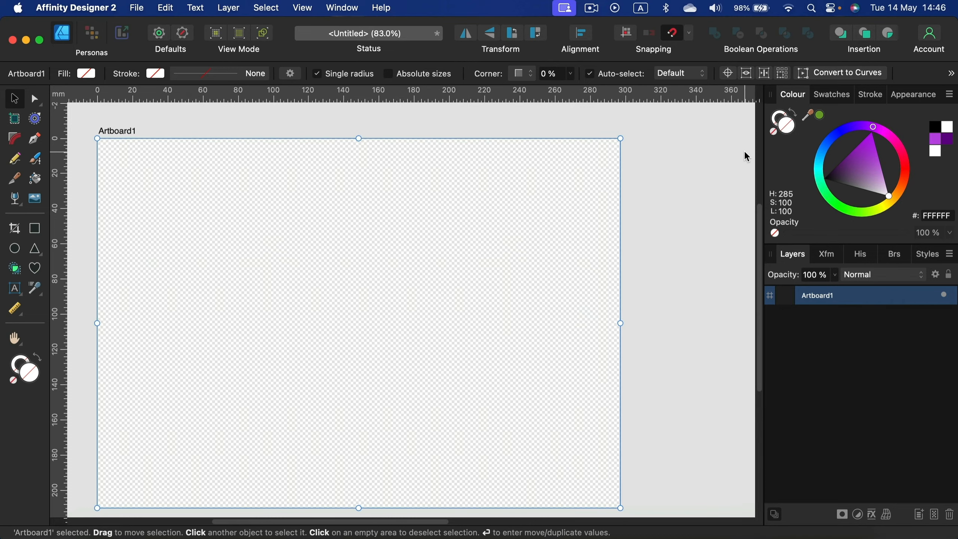
{"action": "left_click_drag", "start_coordinate": [430, 302], "coordinate": [484, 287]}
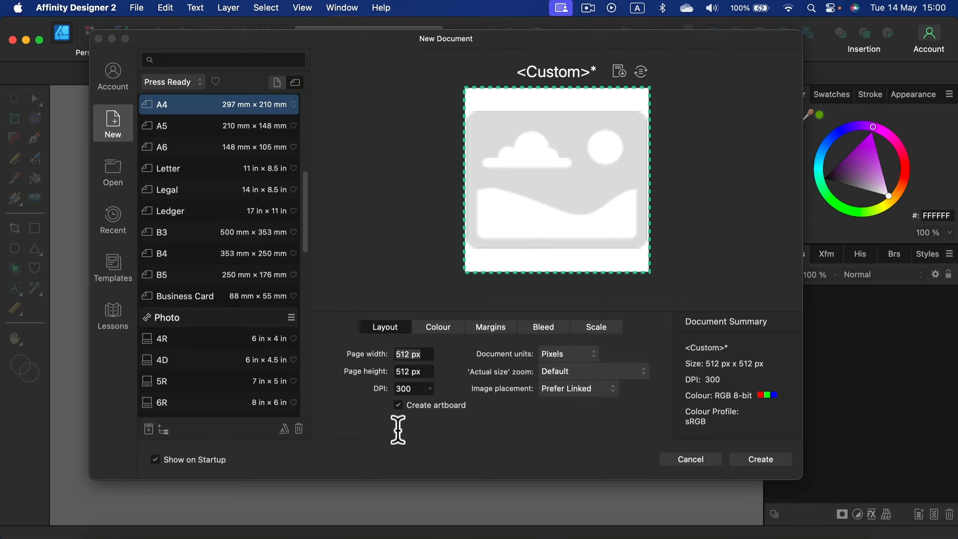
Step: Create a new 512 x 512 px document at 300 DPI with the artboard option enabled
{"action": "left_click", "coordinate": [399, 407]}
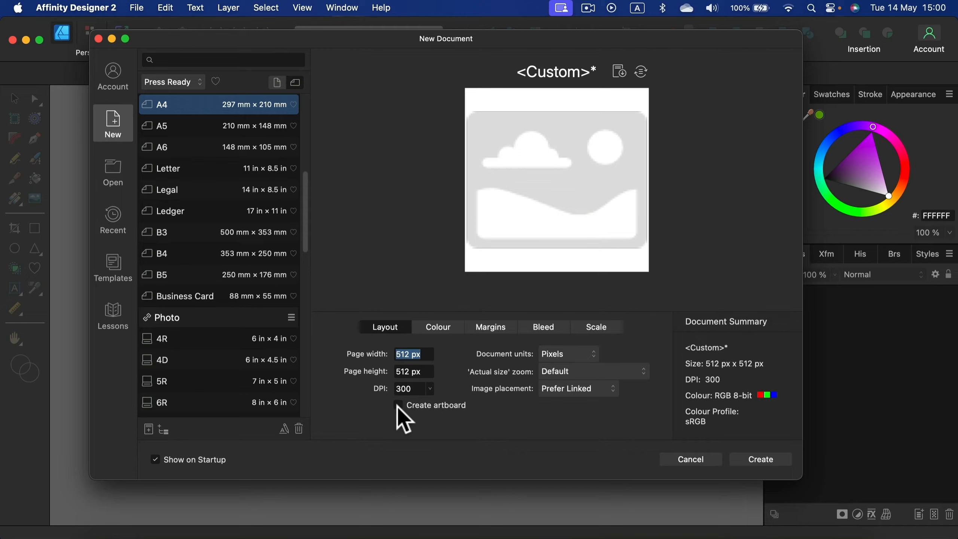
{"action": "left_click", "coordinate": [398, 405]}
{"action": "left_click", "coordinate": [760, 459]}
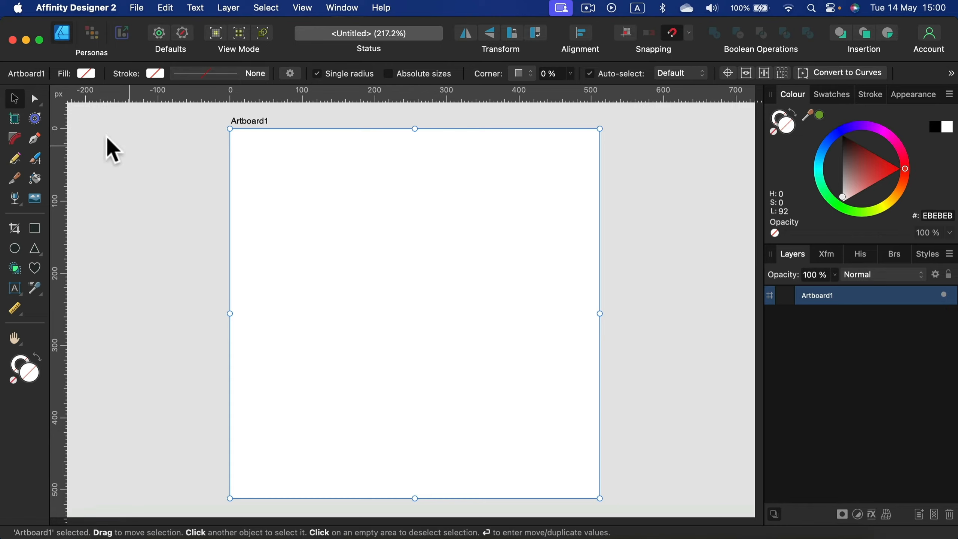
Step: Insert a second artboard at the document size beside Artboard1
{"action": "left_click", "coordinate": [14, 120]}
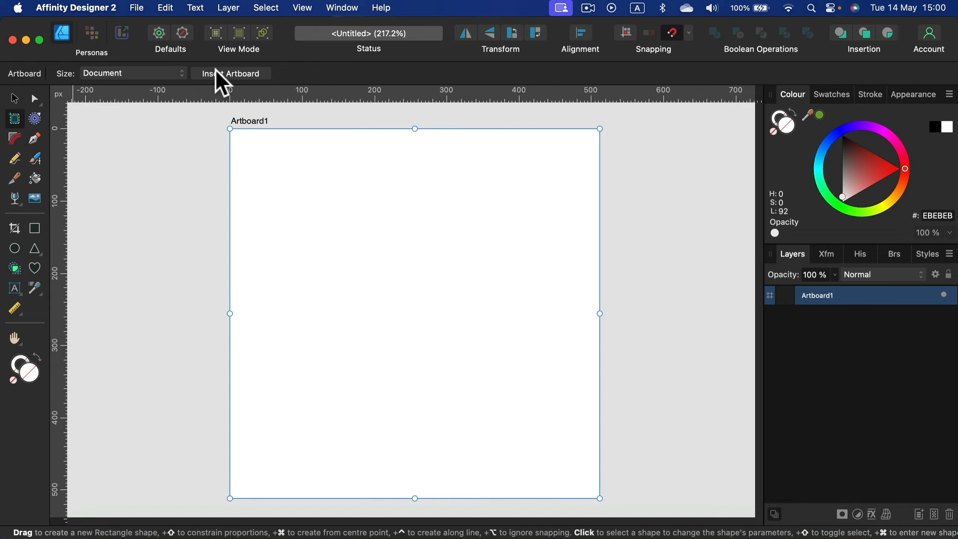
{"action": "left_click", "coordinate": [217, 75]}
{"action": "left_click", "coordinate": [14, 98]}
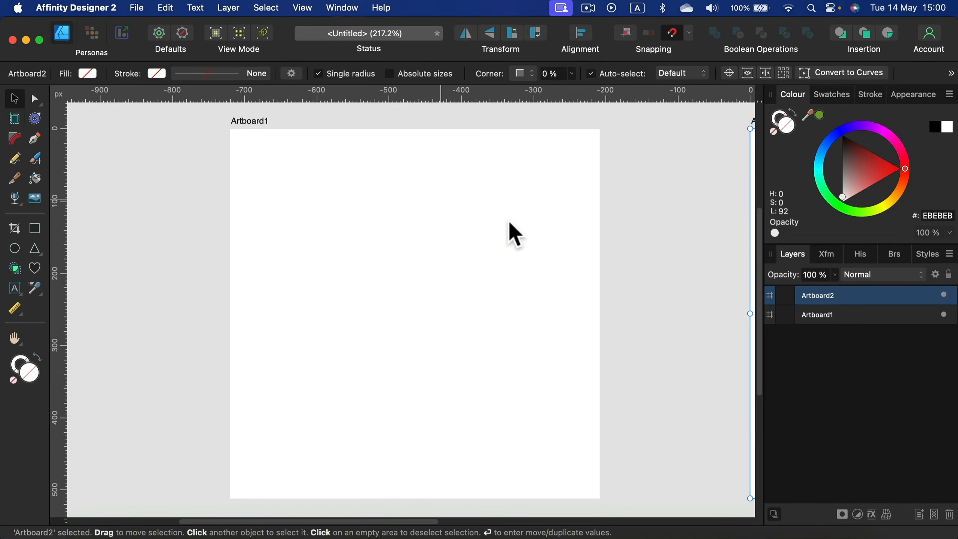
Step: Enlarge Artboard2 proportionally to a square about 1350 px wide and deselect it
{"action": "left_click_drag", "start_coordinate": [670, 256], "coordinate": [268, 272]}
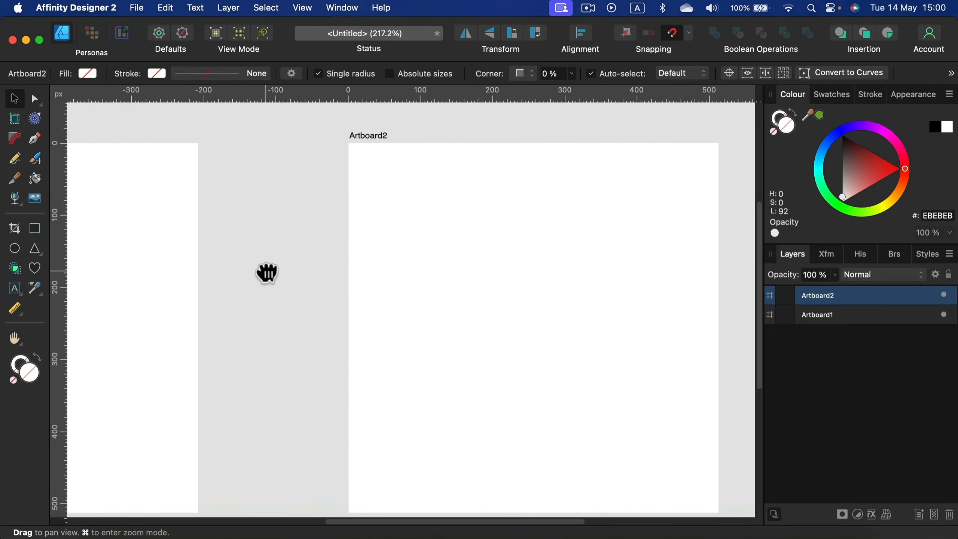
{"action": "key", "text": "super+minus"}
{"action": "key", "text": "super+minus"}
{"action": "key", "text": "super+minus"}
{"action": "key", "text": "super+minus"}
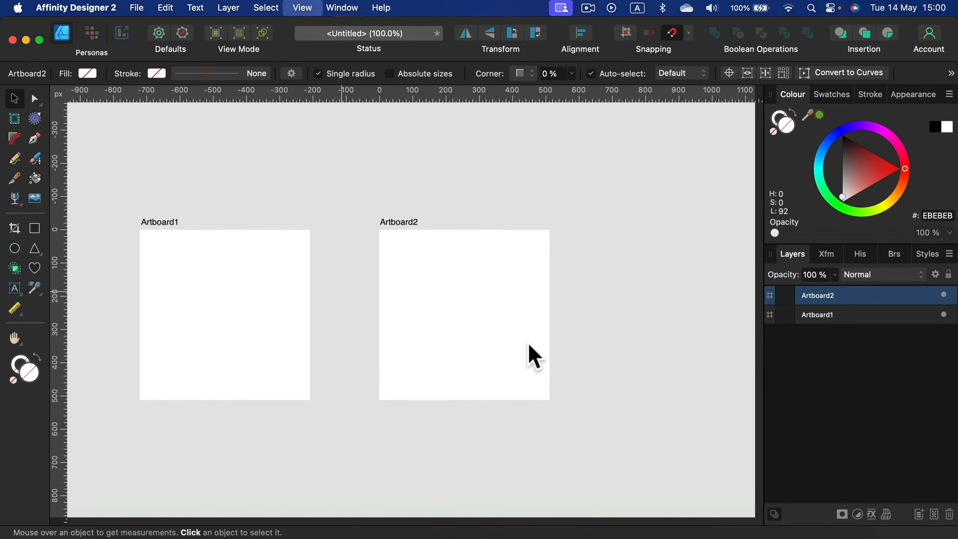
{"action": "left_click_drag", "start_coordinate": [616, 368], "coordinate": [540, 257]}
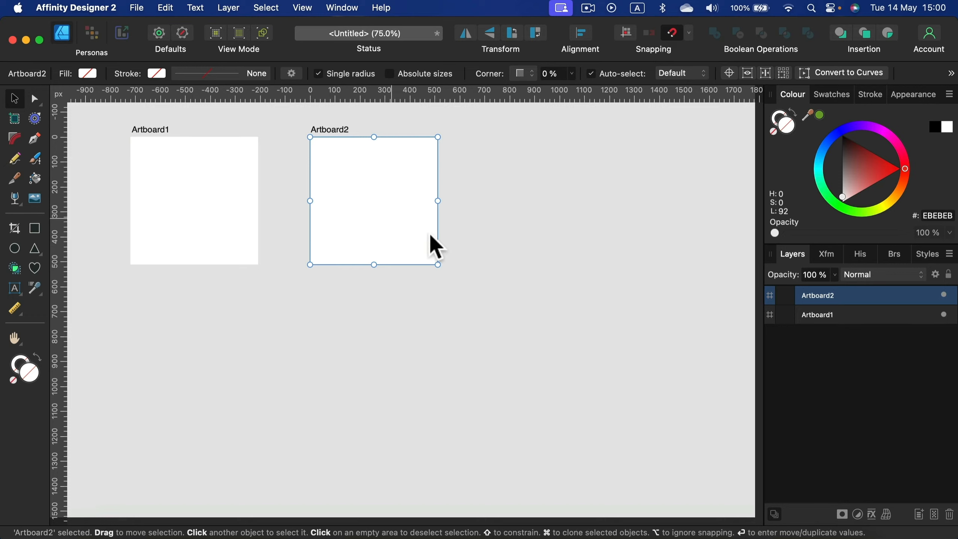
{"action": "left_click", "coordinate": [541, 240]}
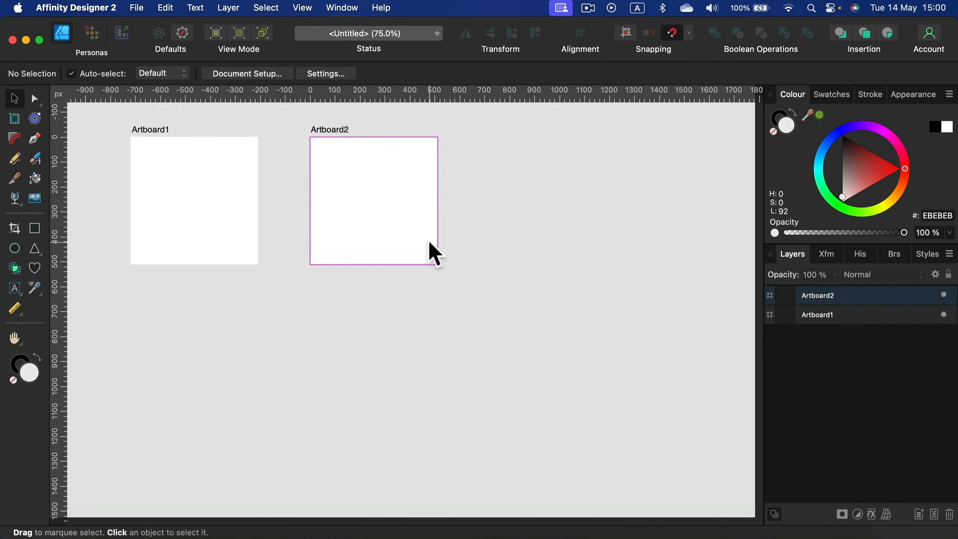
{"action": "left_click", "coordinate": [428, 251]}
{"action": "left_click_drag", "start_coordinate": [437, 264], "coordinate": [662, 460]}
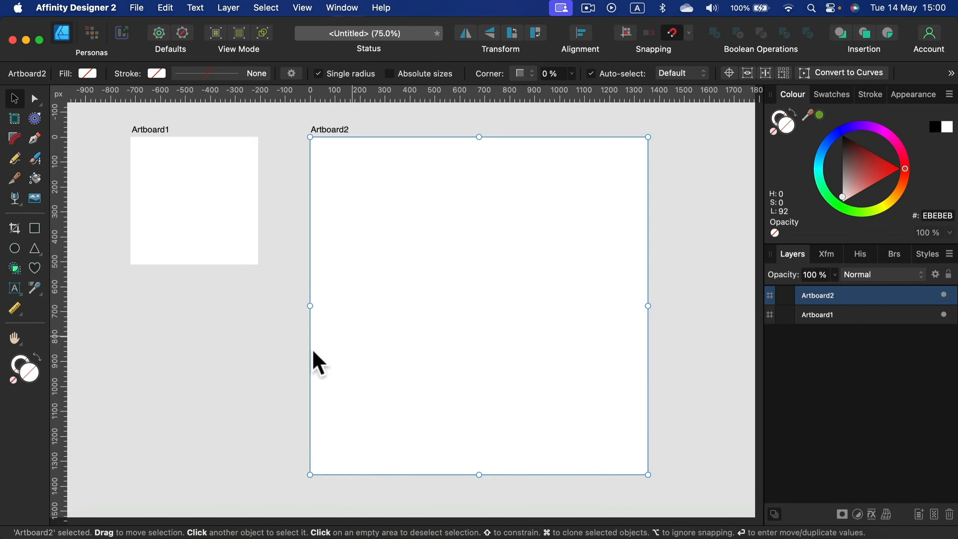
{"action": "left_click", "coordinate": [242, 430]}
Step: Draw a rectangle covering all of Artboard1 and fill it with cyan 00F8FF
{"action": "key", "text": "space"}
{"action": "left_click_drag", "start_coordinate": [248, 345], "coordinate": [454, 444]}
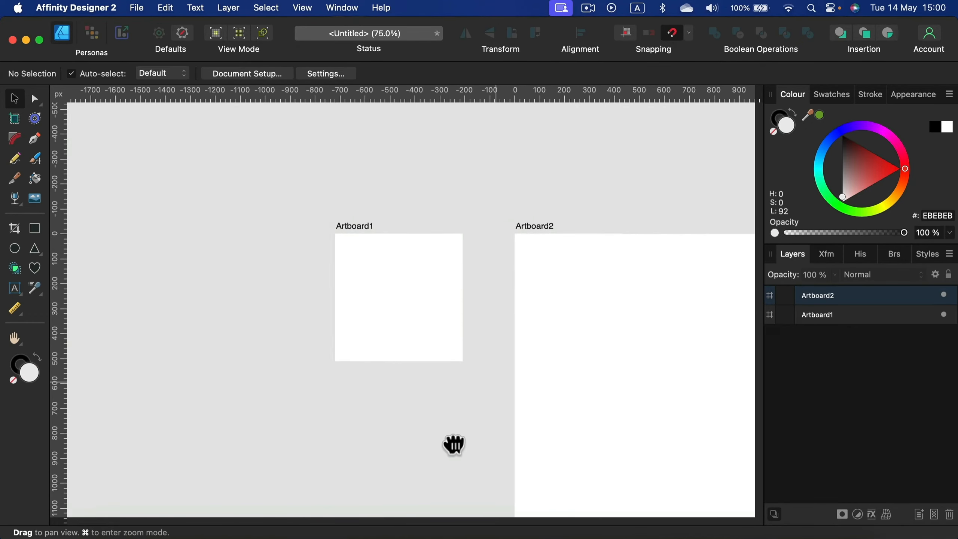
{"action": "left_click", "coordinate": [357, 225]}
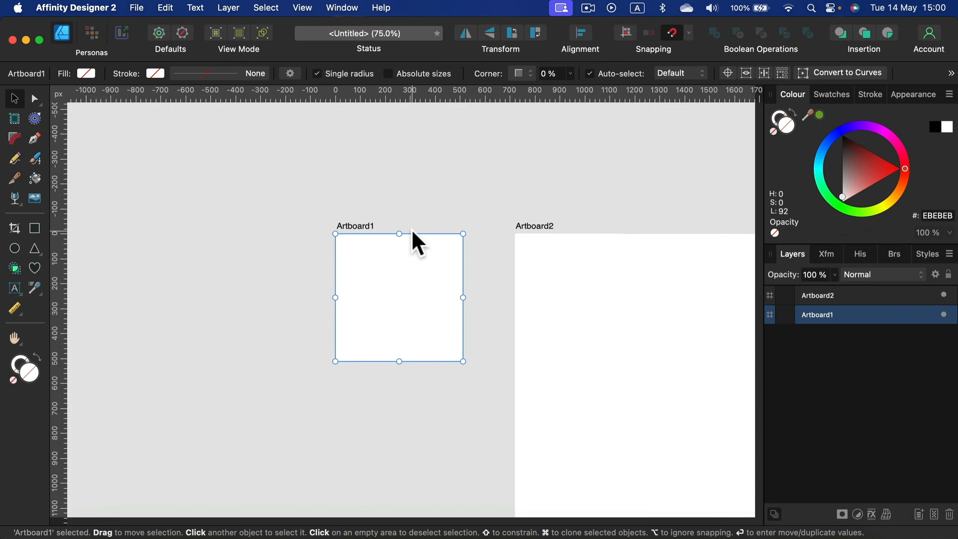
{"action": "key", "text": "super+plus"}
{"action": "key", "text": "super+plus"}
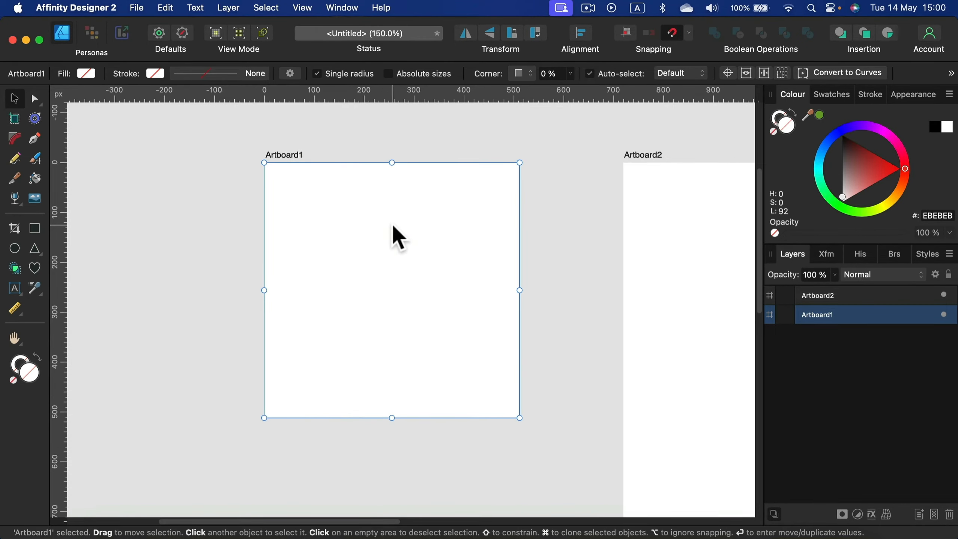
{"action": "left_click", "coordinate": [34, 228]}
{"action": "left_click_drag", "start_coordinate": [317, 184], "coordinate": [520, 418]}
{"action": "left_click_drag", "start_coordinate": [317, 185], "coordinate": [264, 163]}
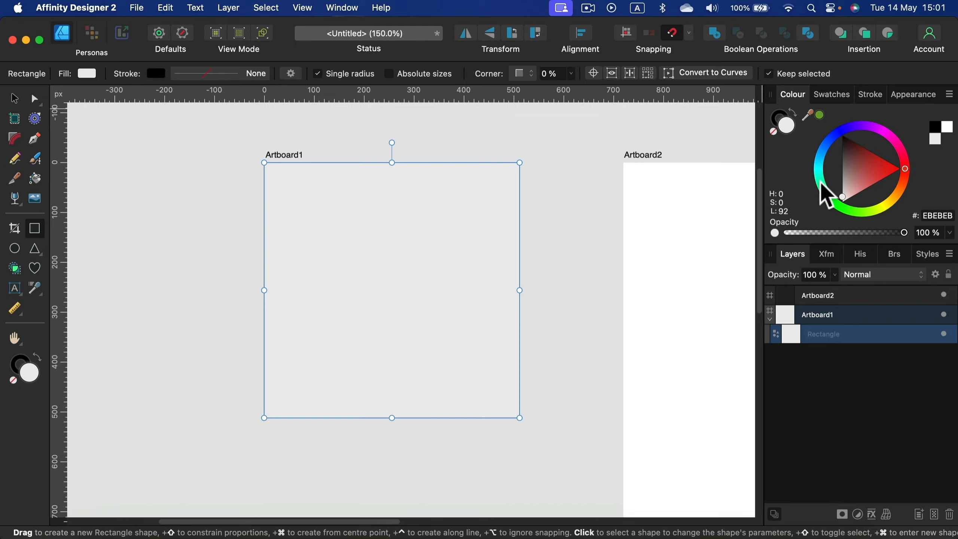
{"action": "left_click", "coordinate": [819, 168]}
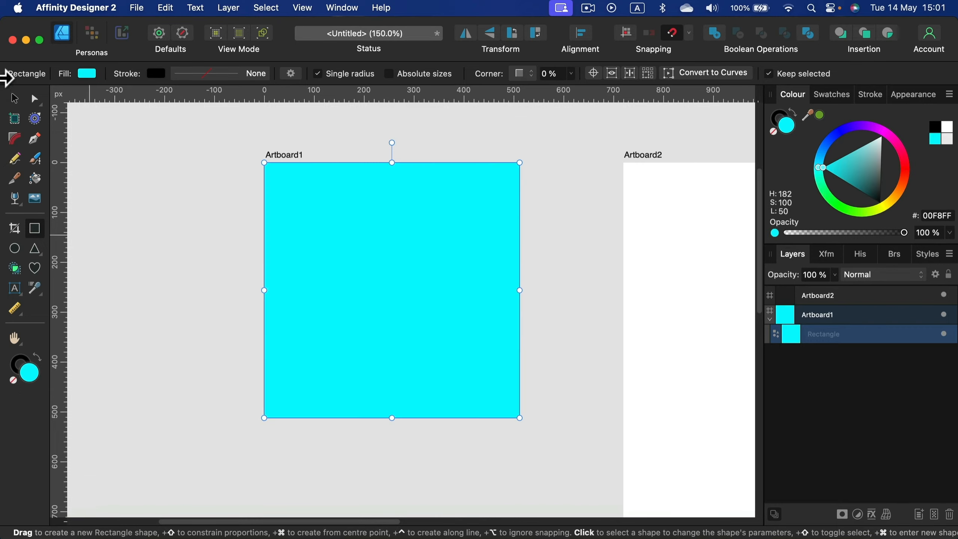
Step: Show the Symbols panel, create a symbol from the cyan background rectangle, and deselect it
{"action": "left_click", "coordinate": [14, 99]}
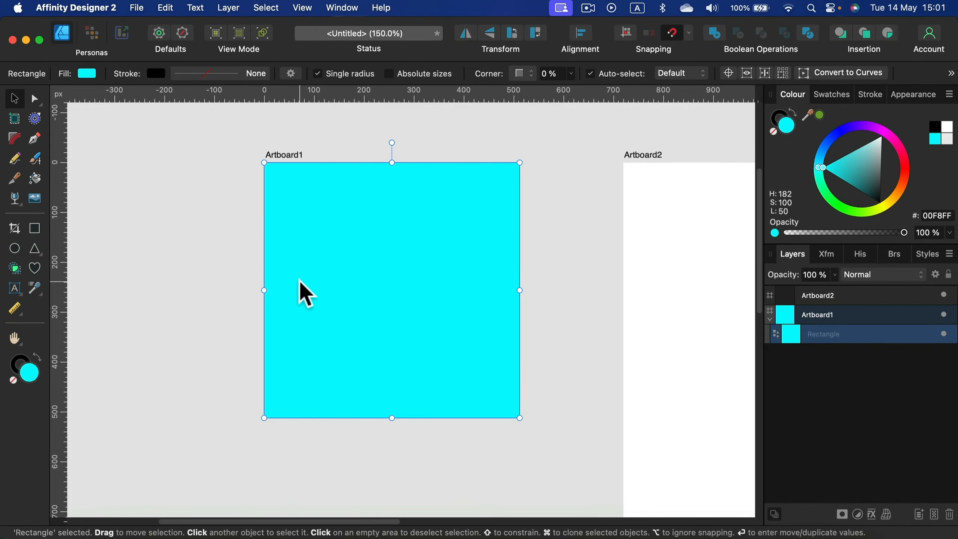
{"action": "left_click", "coordinate": [343, 8]}
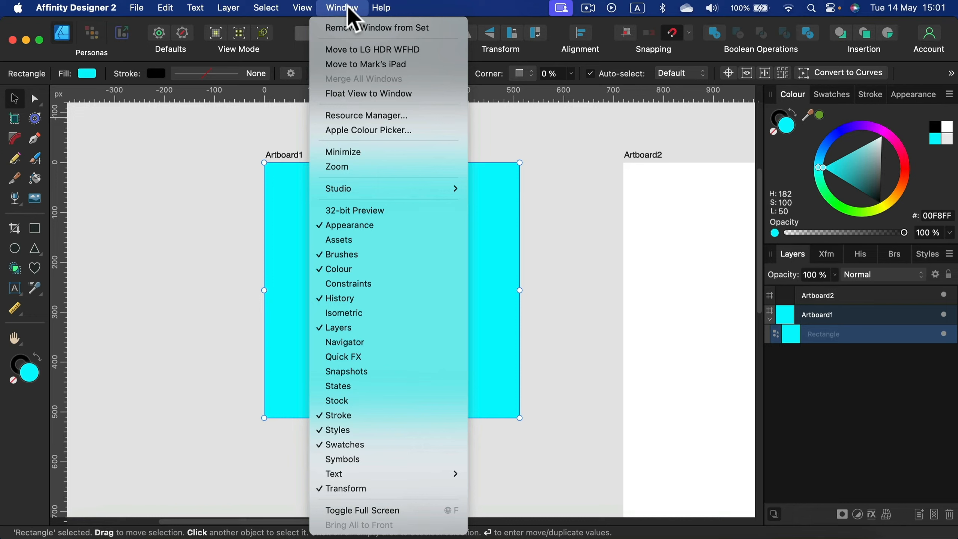
{"action": "left_click", "coordinate": [355, 457]}
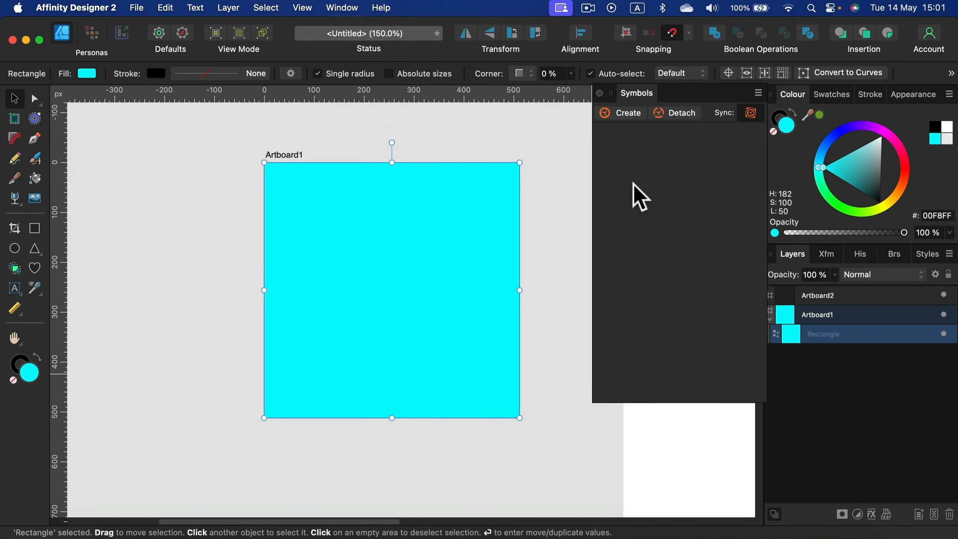
{"action": "left_click", "coordinate": [624, 115]}
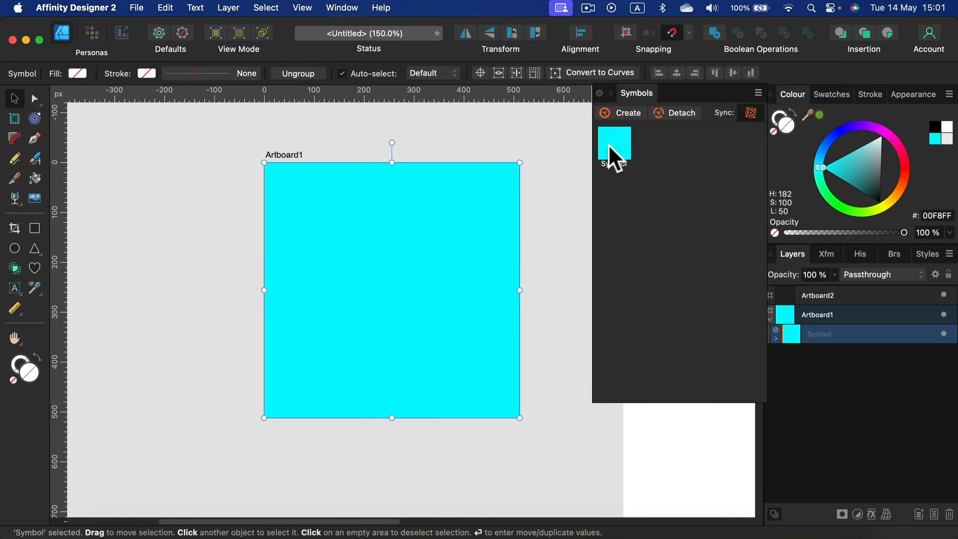
{"action": "left_click", "coordinate": [543, 158]}
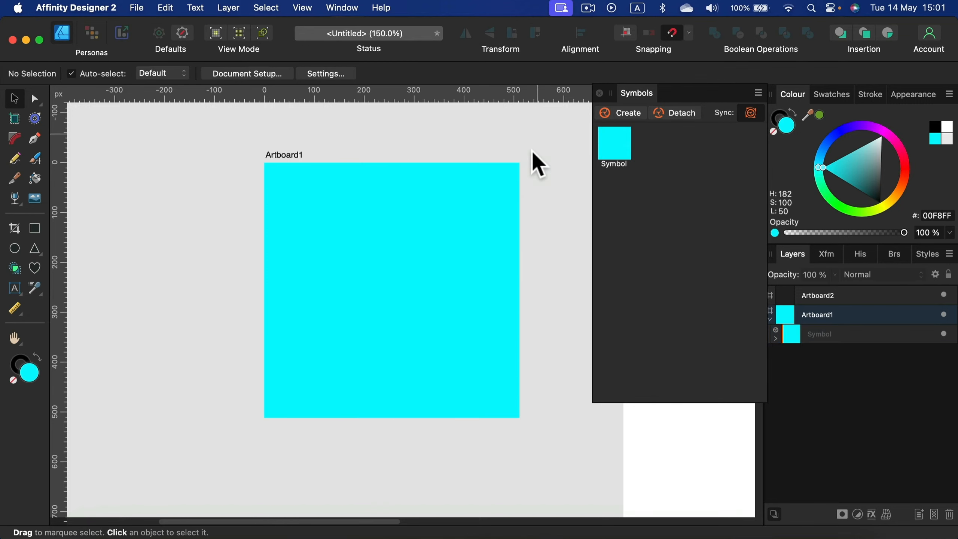
Step: Place two instances of the cyan symbol side by side on Artboard2 and close the Symbols panel
{"action": "left_click_drag", "start_coordinate": [533, 161], "coordinate": [206, 177]}
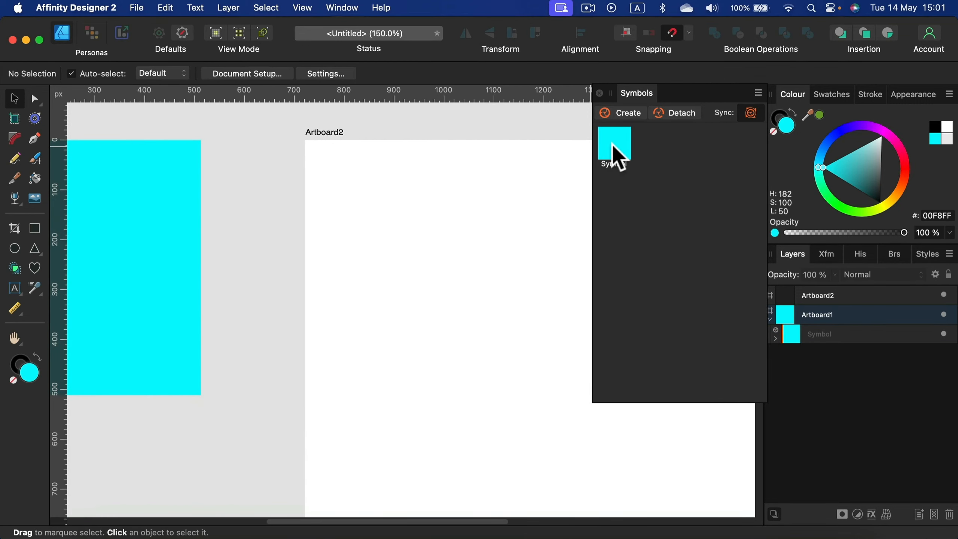
{"action": "left_click_drag", "start_coordinate": [611, 151], "coordinate": [473, 319]}
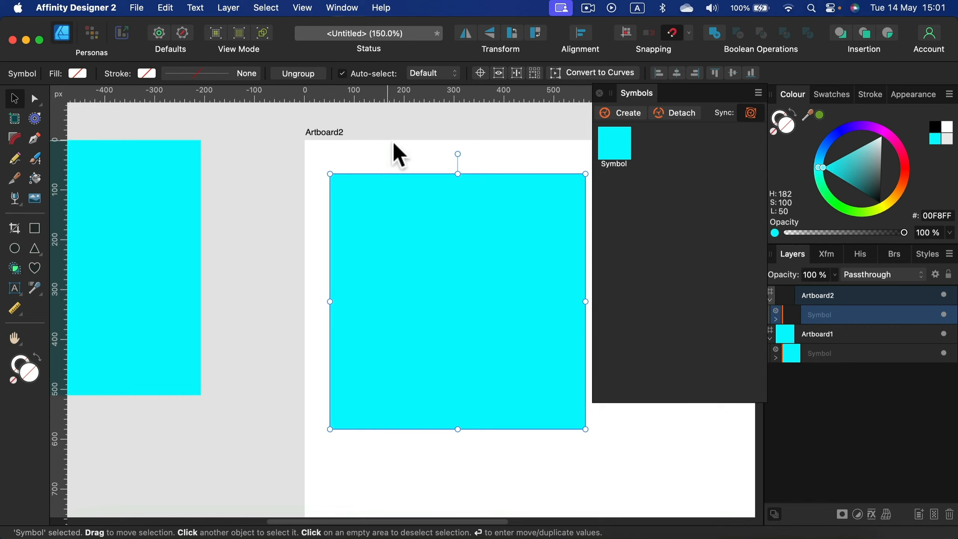
{"action": "left_click_drag", "start_coordinate": [549, 149], "coordinate": [374, 116]}
{"action": "left_click_drag", "start_coordinate": [628, 153], "coordinate": [546, 275]}
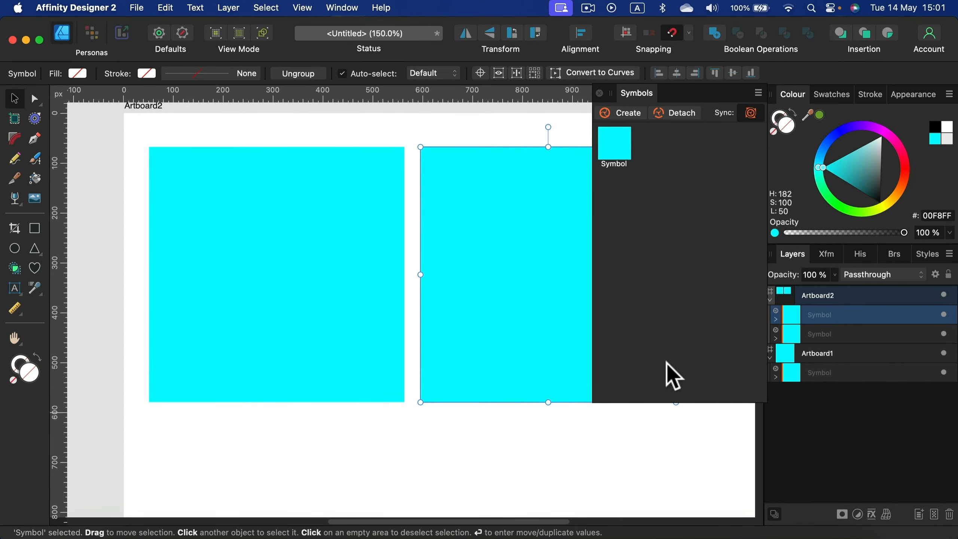
{"action": "left_click", "coordinate": [599, 93]}
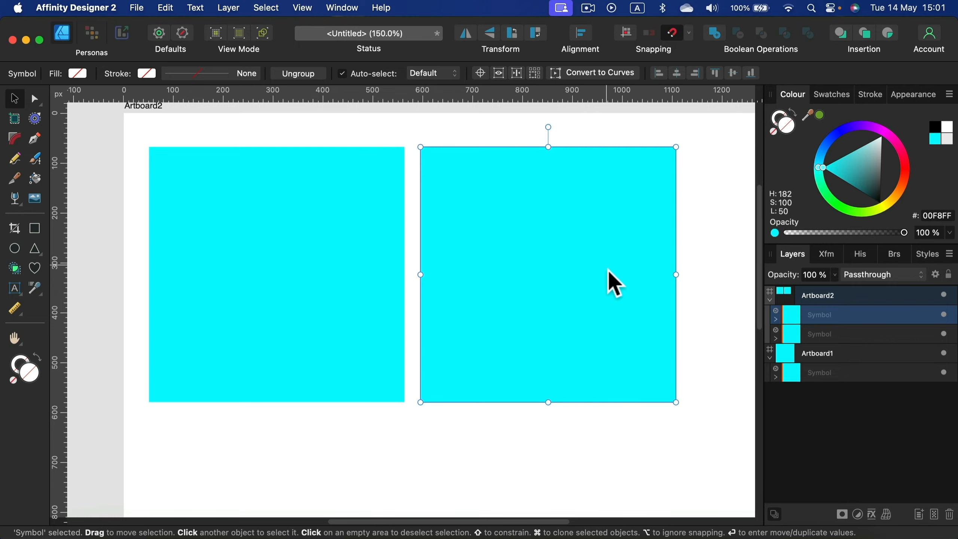
Step: Line up three symbol copies in a row along Artboard2's upper edge and scale them together to fit the artboard's width
{"action": "key", "text": "super+minus"}
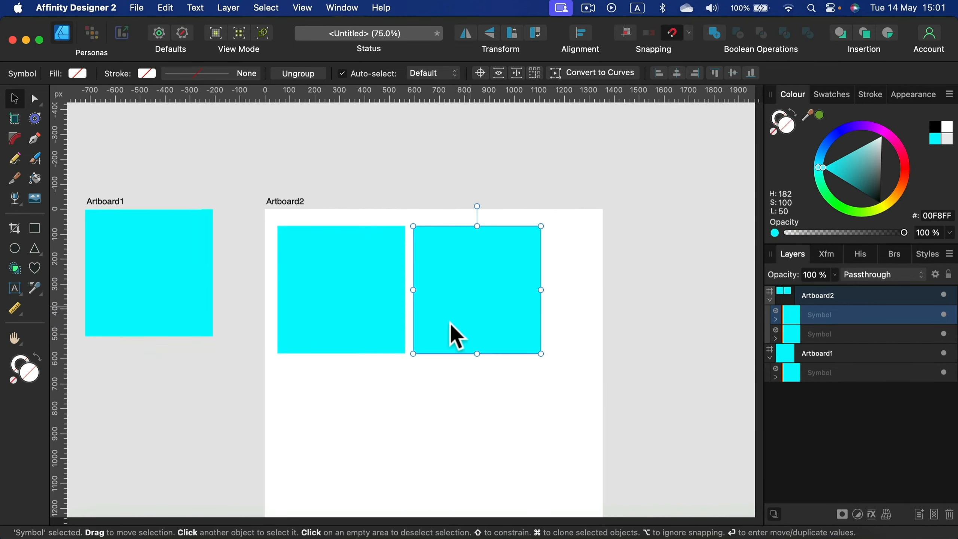
{"action": "left_click_drag", "start_coordinate": [338, 304], "coordinate": [332, 289]}
{"action": "mouse_move", "coordinate": [478, 321]}
{"action": "left_mouse_down"}
{"action": "mouse_move", "coordinate": [456, 309]}
{"action": "mouse_move", "coordinate": [621, 294]}
{"action": "left_mouse_up"}
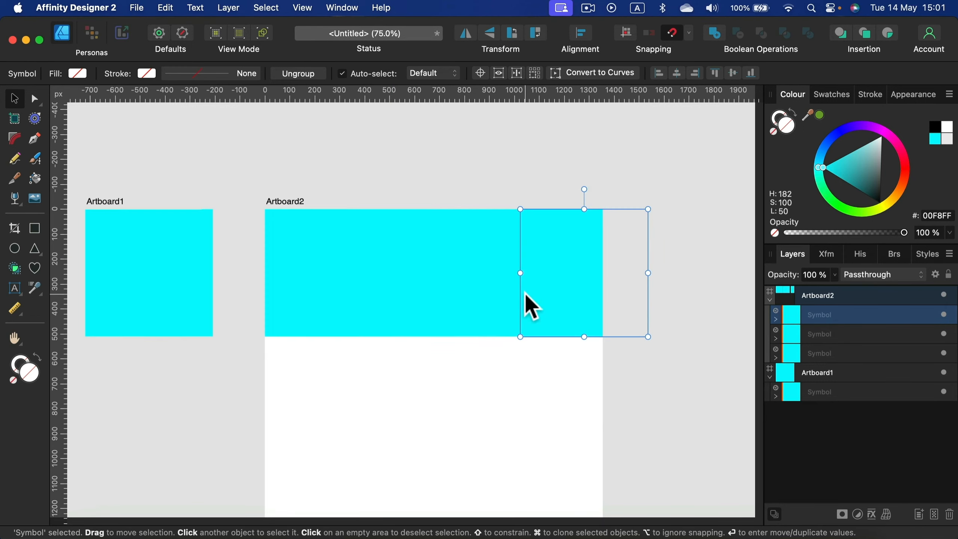
{"action": "left_click", "coordinate": [410, 299], "text": "shift"}
{"action": "left_click", "coordinate": [339, 298], "text": "shift"}
{"action": "left_click_drag", "start_coordinate": [646, 336], "coordinate": [606, 309]}
Step: Duplicate the row of symbols downward to fill Artboard2 with a three-by-three grid, and collapse Artboard2's layers
{"action": "scroll", "coordinate": [643, 363], "scroll_direction": "down", "scroll_amount": 3}
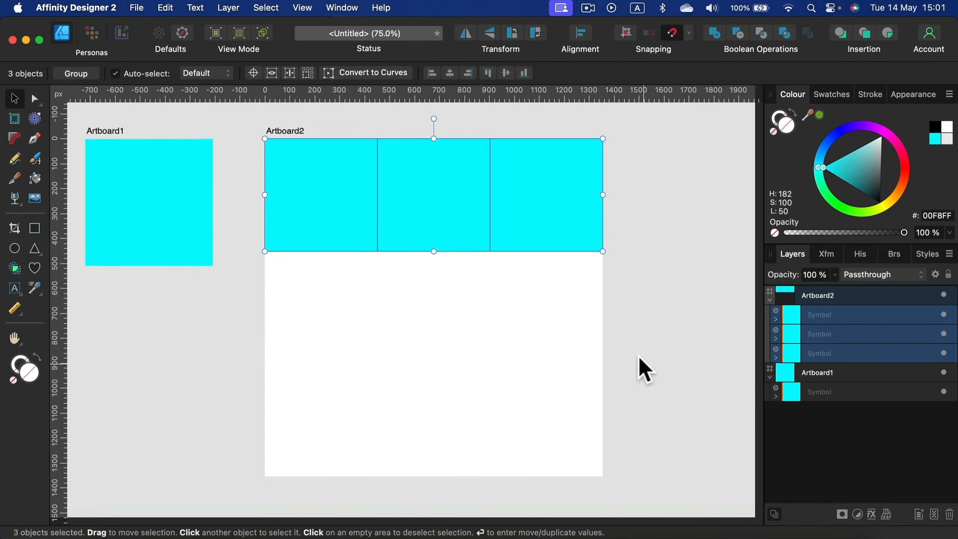
{"action": "mouse_move", "coordinate": [419, 187]}
{"action": "left_mouse_down"}
{"action": "mouse_move", "coordinate": [420, 313]}
{"action": "mouse_move", "coordinate": [419, 304]}
{"action": "mouse_move", "coordinate": [445, 320]}
{"action": "mouse_move", "coordinate": [451, 295]}
{"action": "mouse_move", "coordinate": [460, 417]}
{"action": "left_mouse_up"}
{"action": "left_click", "coordinate": [635, 320]}
{"action": "key", "text": "space"}
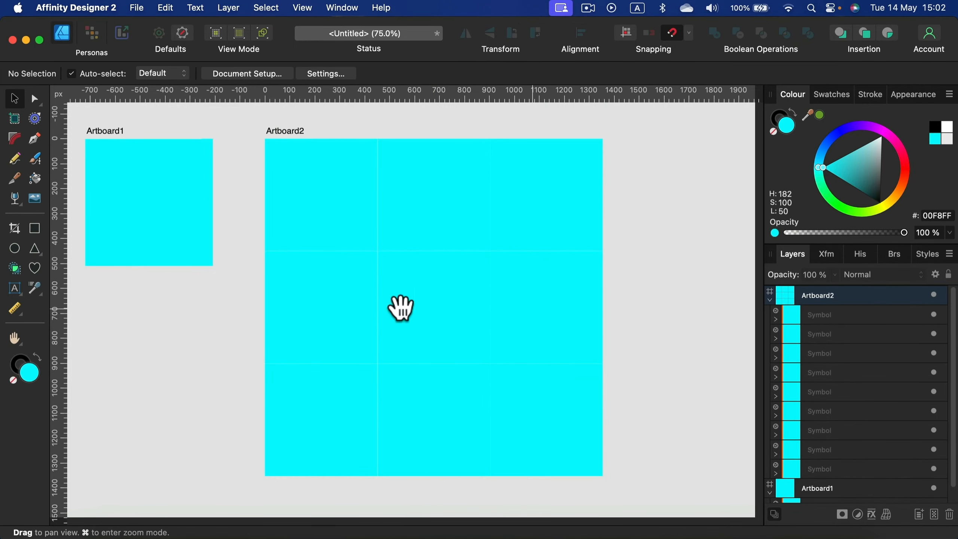
{"action": "left_click_drag", "start_coordinate": [218, 308], "coordinate": [373, 295]}
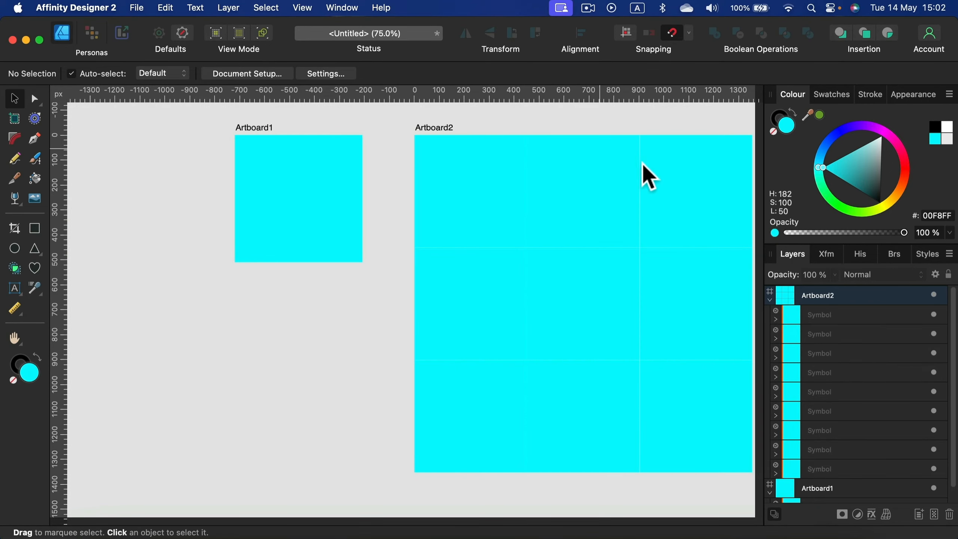
{"action": "left_click", "coordinate": [770, 300]}
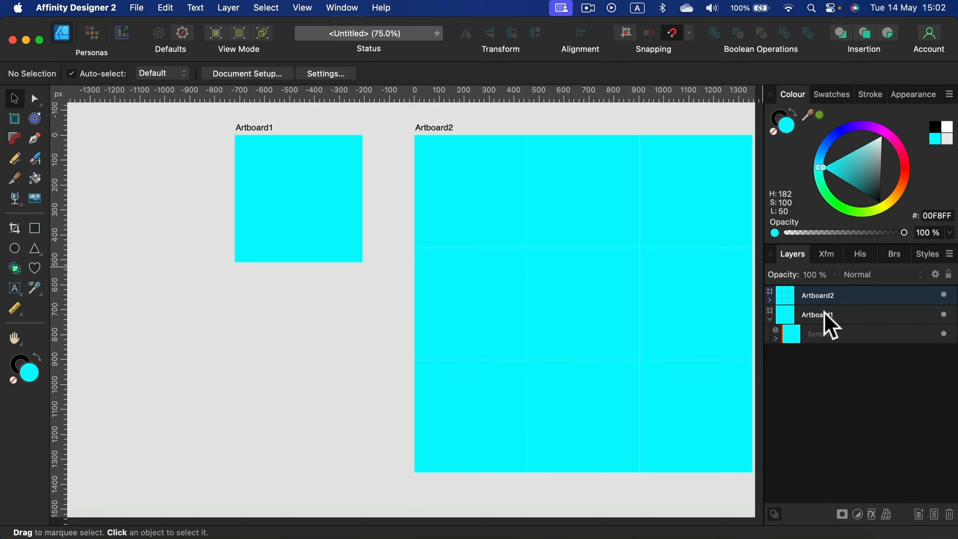
{"action": "left_click", "coordinate": [852, 316]}
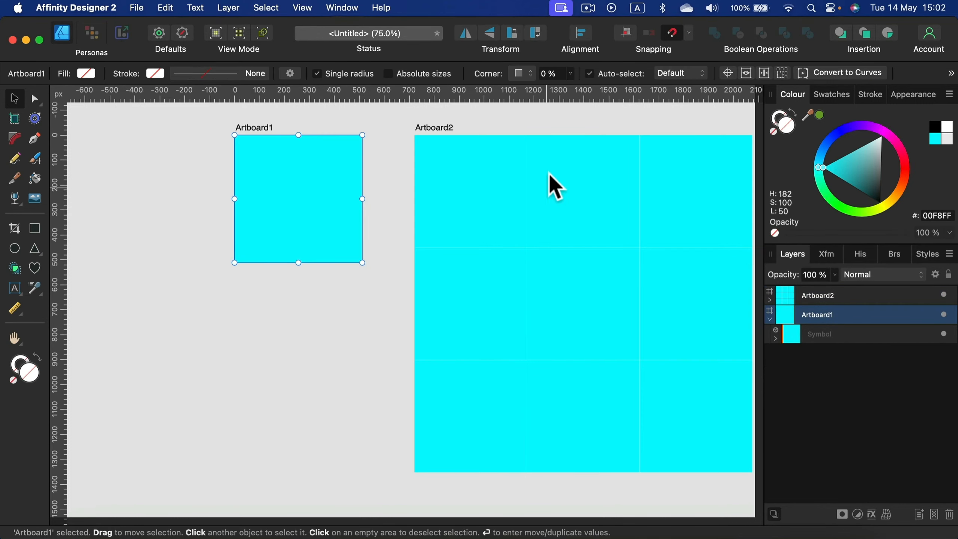
{"action": "left_click", "coordinate": [565, 136]}
{"action": "left_click", "coordinate": [392, 363]}
{"action": "key", "text": "space"}
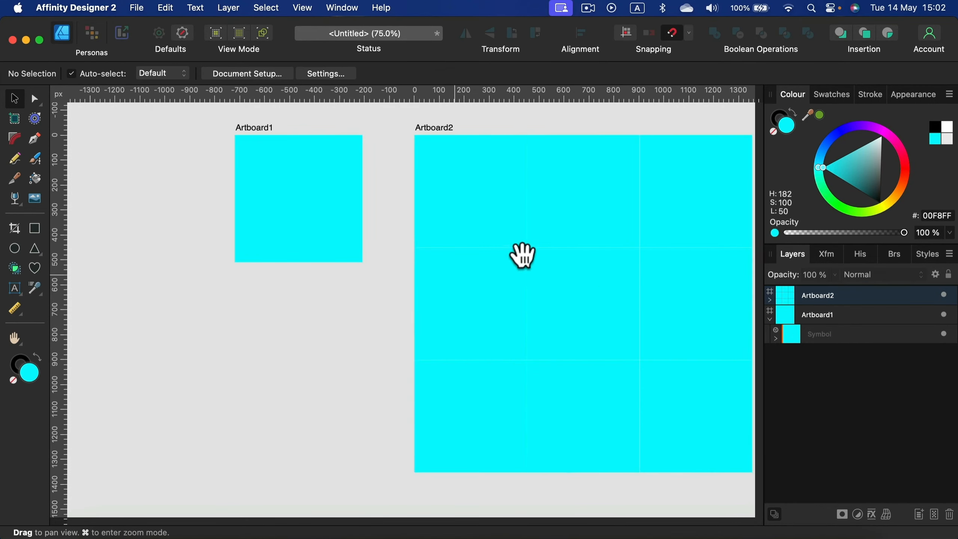
{"action": "left_click_drag", "start_coordinate": [587, 262], "coordinate": [512, 276]}
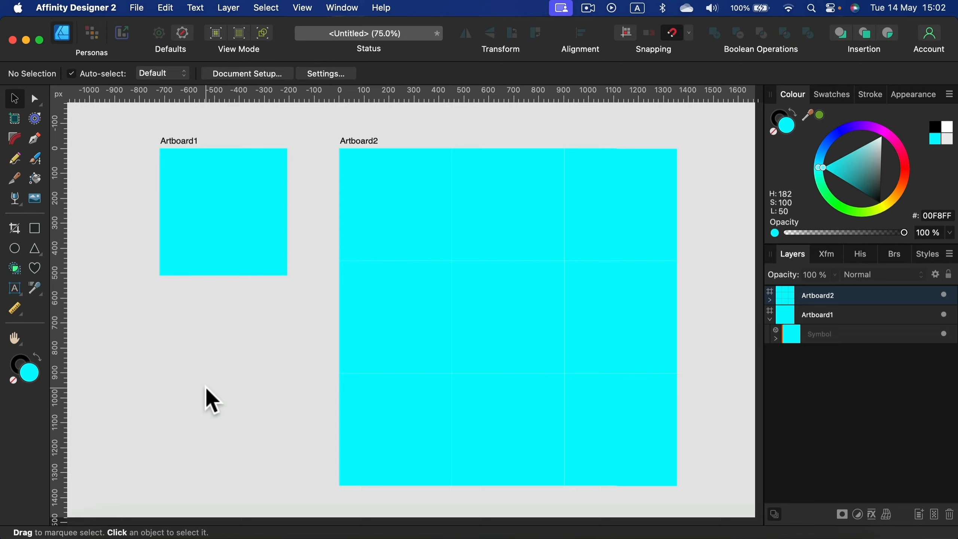
{"action": "key", "text": "space"}
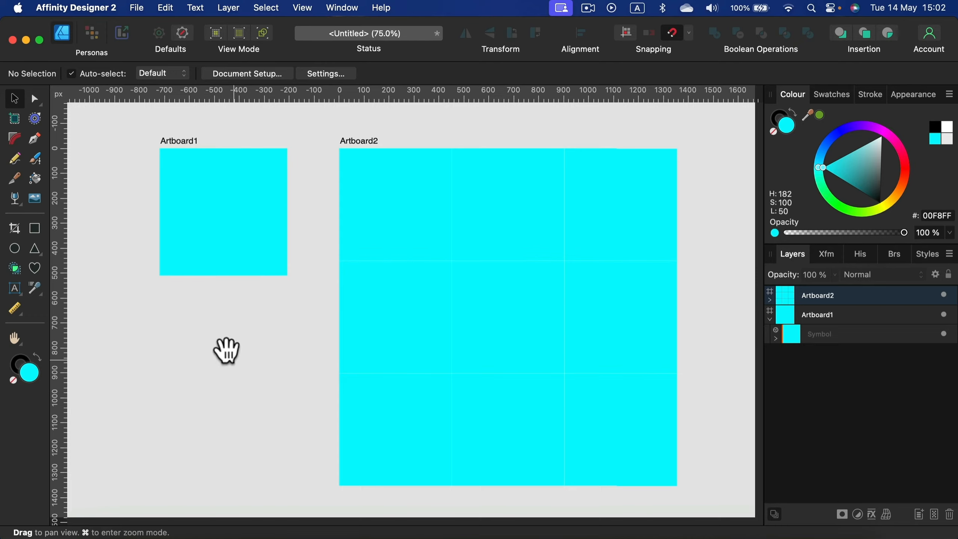
{"action": "left_click_drag", "start_coordinate": [225, 351], "coordinate": [348, 355]}
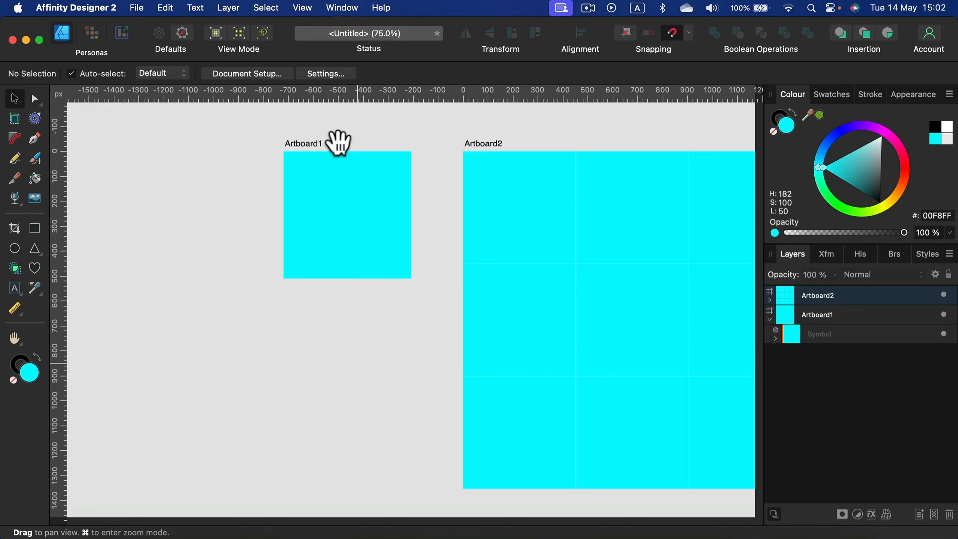
Step: Draw a circle about 140 px wide inside Artboard1's symbol, above its rectangle, and fill it with yellow-green D9FF00
{"action": "key", "text": "super+equal"}
{"action": "key", "text": "super+equal"}
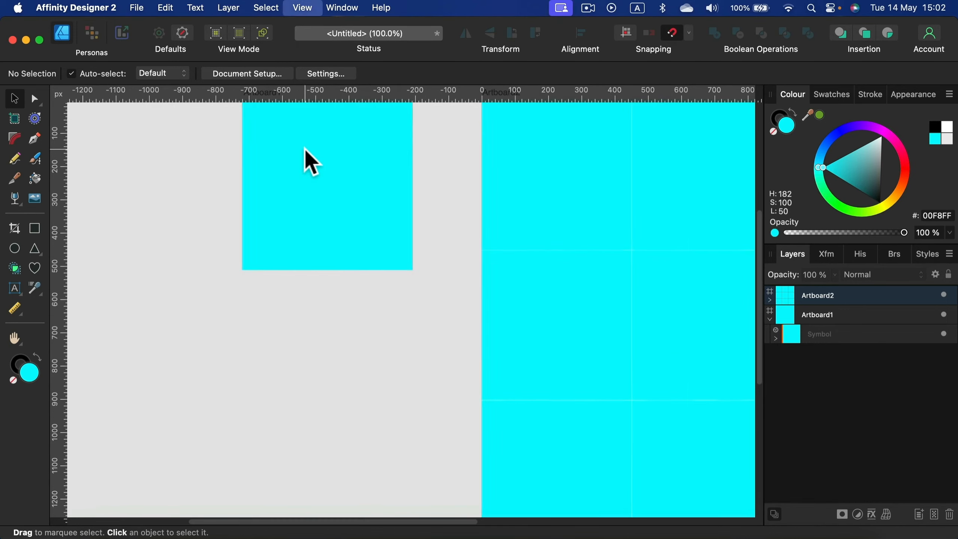
{"action": "scroll", "coordinate": [370, 278], "scroll_direction": "up", "scroll_amount": 5}
{"action": "left_click", "coordinate": [354, 289]}
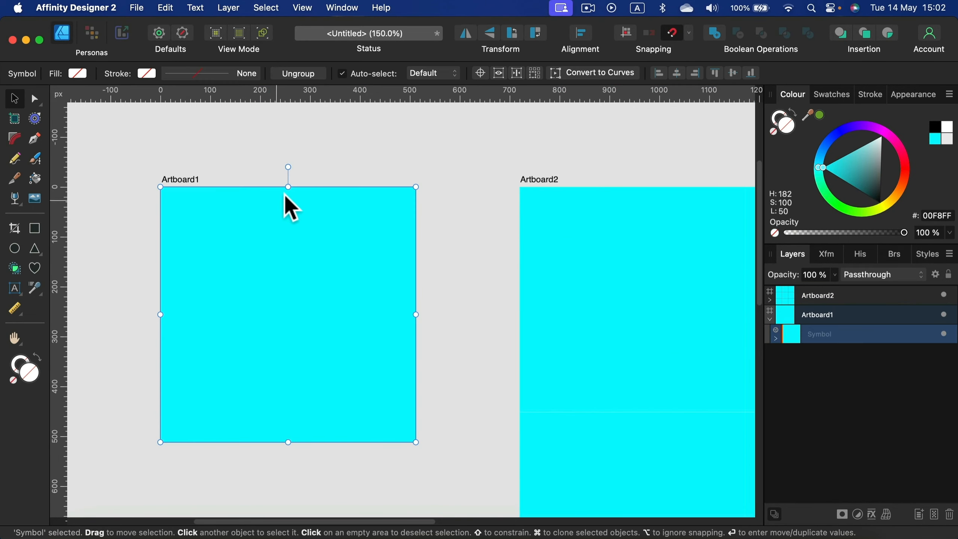
{"action": "left_click", "coordinate": [776, 339]}
{"action": "left_click", "coordinate": [847, 354]}
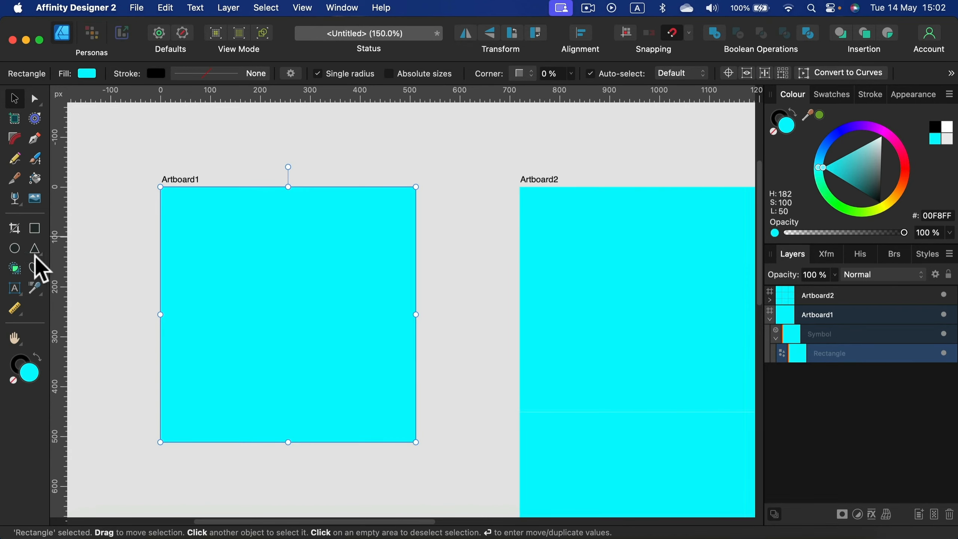
{"action": "left_click", "coordinate": [15, 248]}
{"action": "left_click_drag", "start_coordinate": [197, 204], "coordinate": [266, 273]}
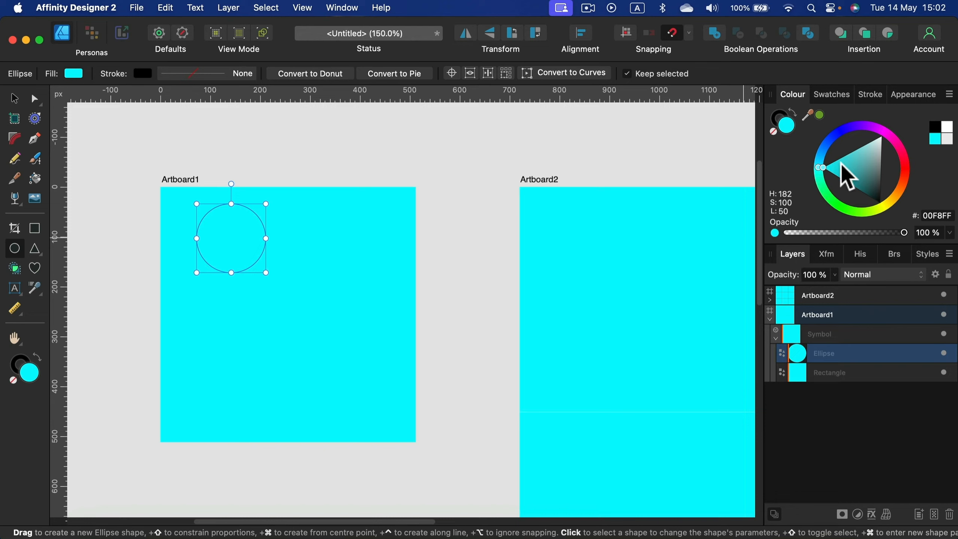
{"action": "left_click", "coordinate": [831, 196]}
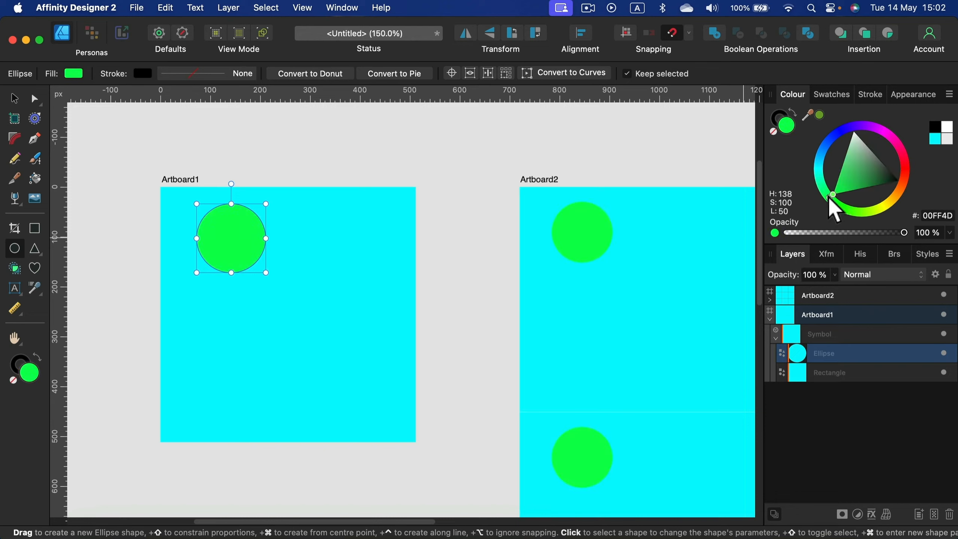
{"action": "left_click_drag", "start_coordinate": [830, 199], "coordinate": [877, 213]}
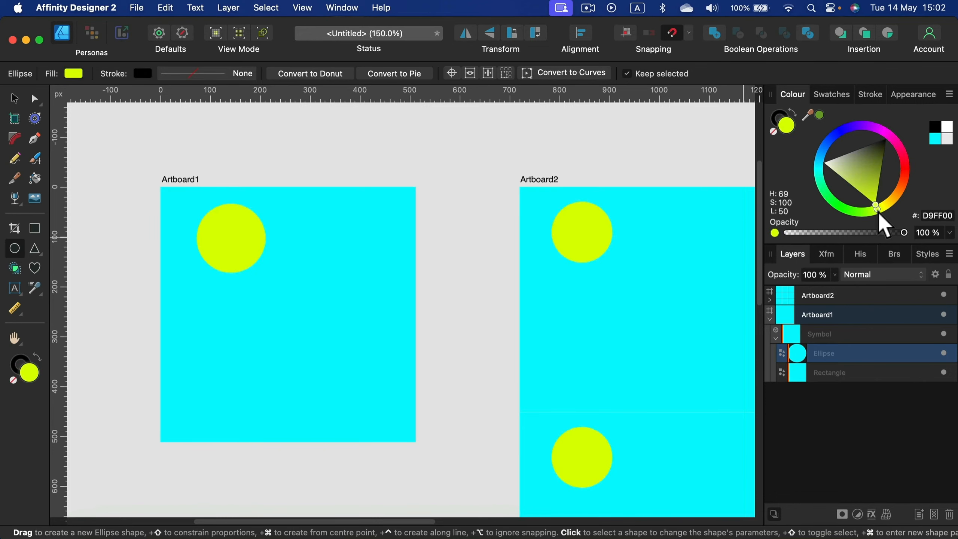
Step: Move the circle to Artboard1's upper-left corner, enlarge it proportionally to about 256 px, and deselect it
{"action": "left_click", "coordinate": [15, 98]}
{"action": "left_click_drag", "start_coordinate": [227, 227], "coordinate": [198, 220]}
{"action": "left_click_drag", "start_coordinate": [229, 257], "coordinate": [290, 313]}
{"action": "left_click", "coordinate": [376, 141]}
Step: Examine how the circle repeats across the symbol instances on both artboards
{"action": "left_click_drag", "start_coordinate": [541, 354], "coordinate": [258, 253]}
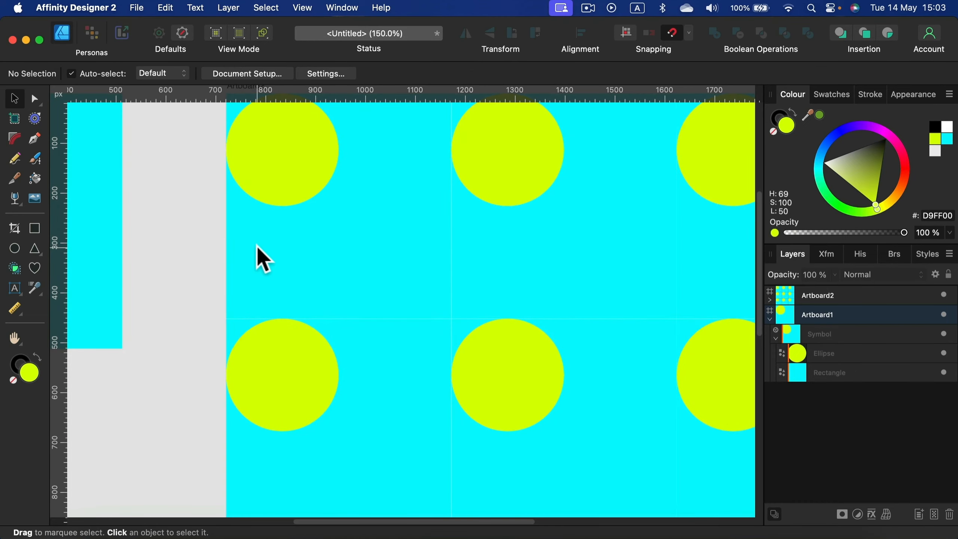
{"action": "key", "text": "super+minus"}
{"action": "key", "text": "super+minus"}
{"action": "key", "text": "super+minus"}
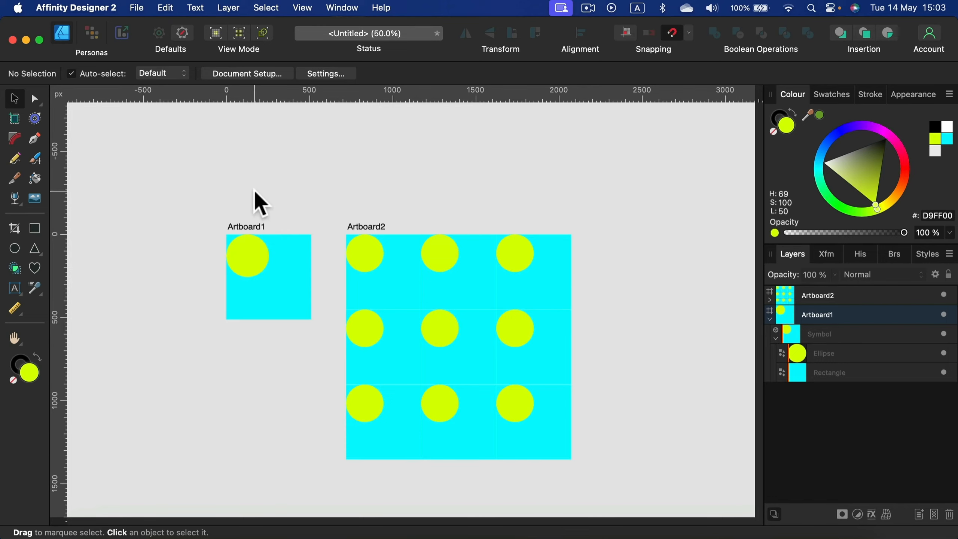
{"action": "key", "text": "super+plus"}
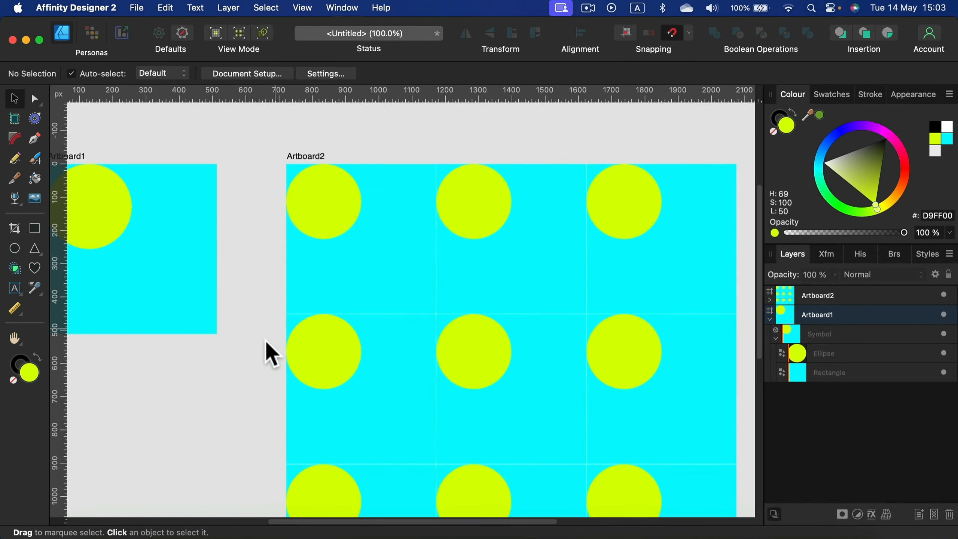
{"action": "left_click_drag", "start_coordinate": [196, 404], "coordinate": [402, 456]}
{"action": "key", "text": "super+plus"}
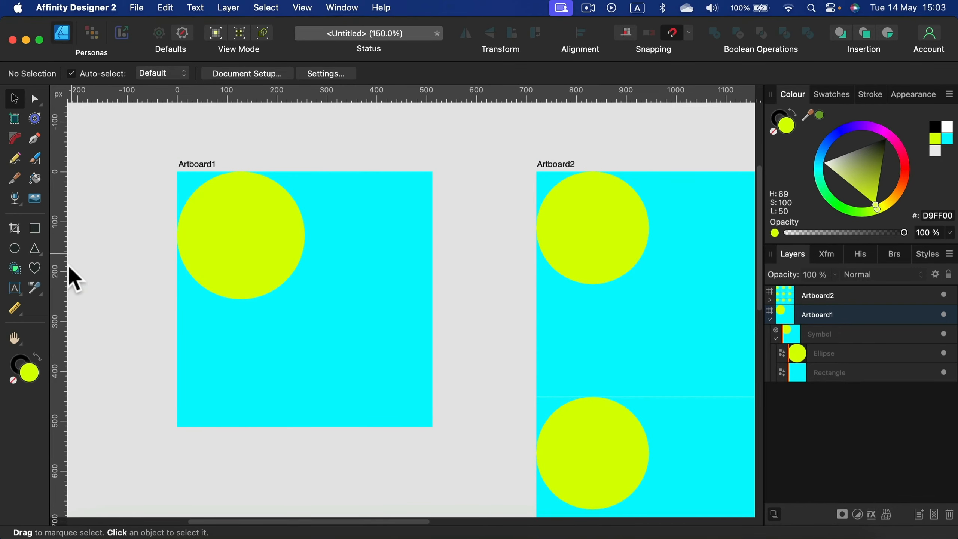
Step: Draw a diamond about 256 px wide filling Artboard1's lower-right quarter and deselect it
{"action": "left_click", "coordinate": [39, 253]}
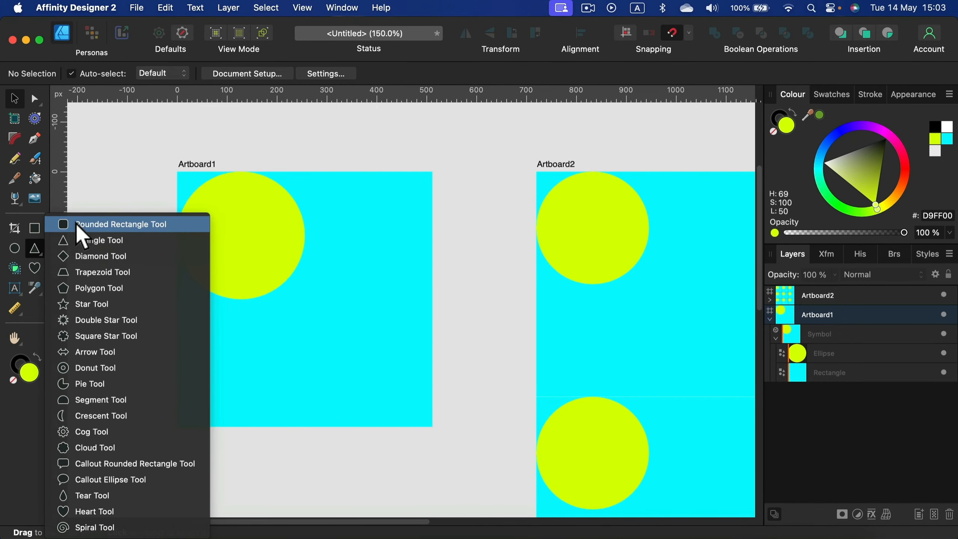
{"action": "left_click", "coordinate": [83, 257]}
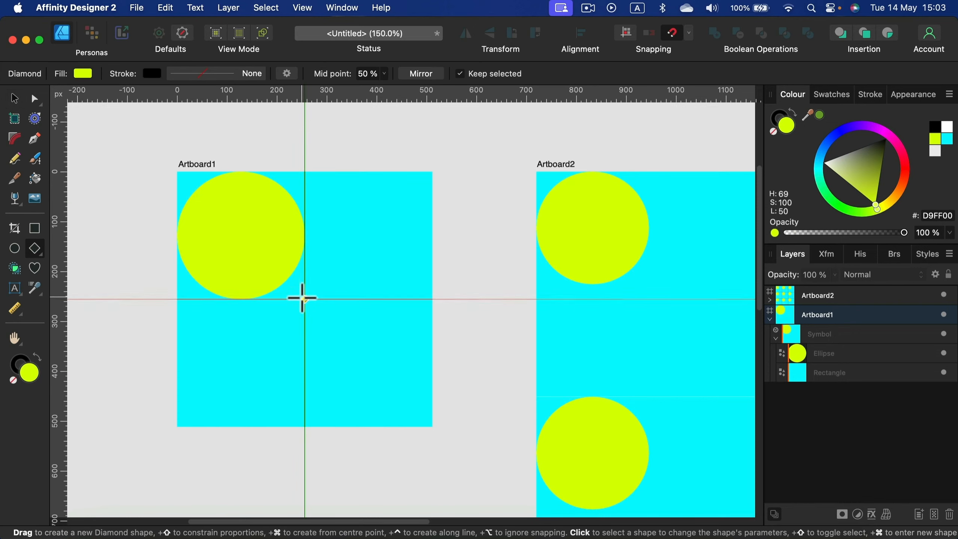
{"action": "left_click_drag", "start_coordinate": [304, 300], "coordinate": [433, 427]}
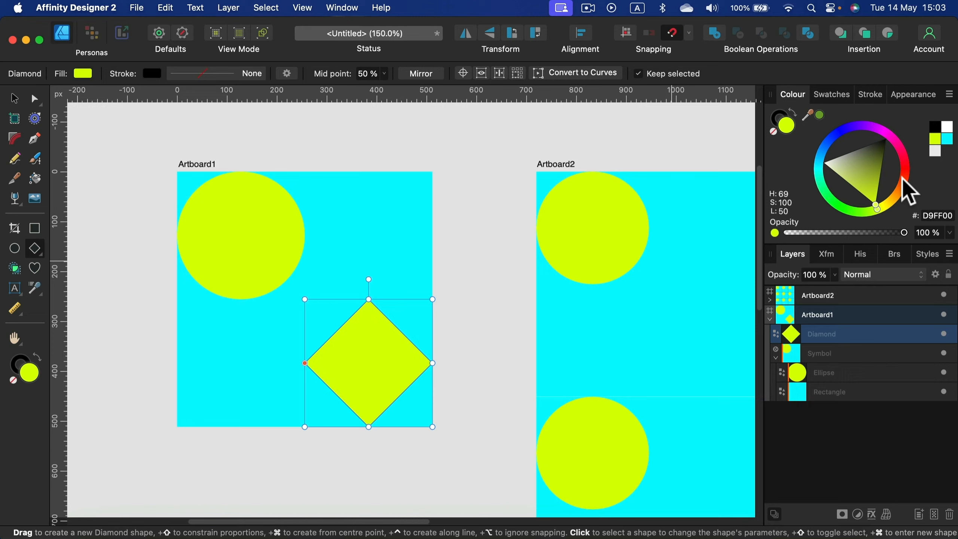
{"action": "key", "text": "v"}
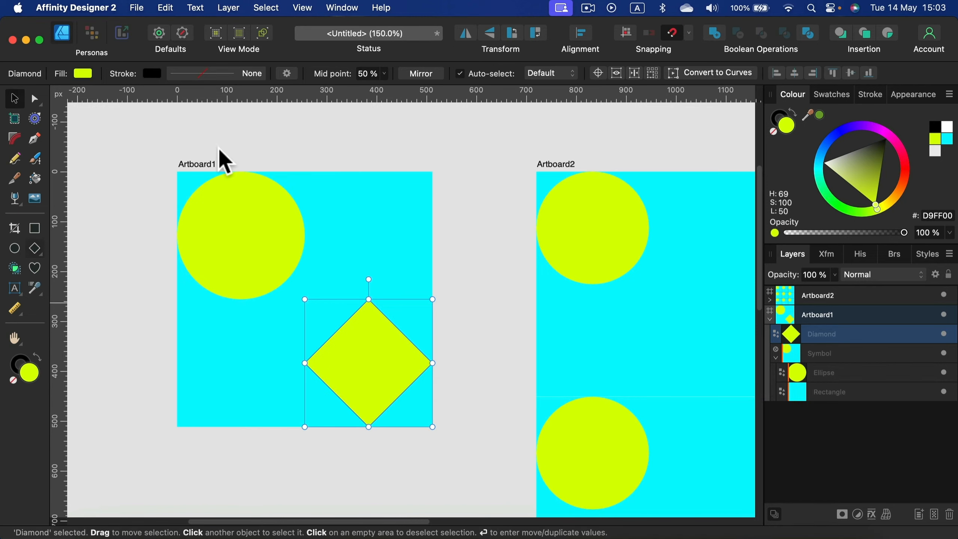
{"action": "left_click", "coordinate": [478, 237]}
Step: Move the Diamond layer into Artboard1's symbol, directly above the Ellipse layer
{"action": "left_click_drag", "start_coordinate": [641, 299], "coordinate": [587, 277]}
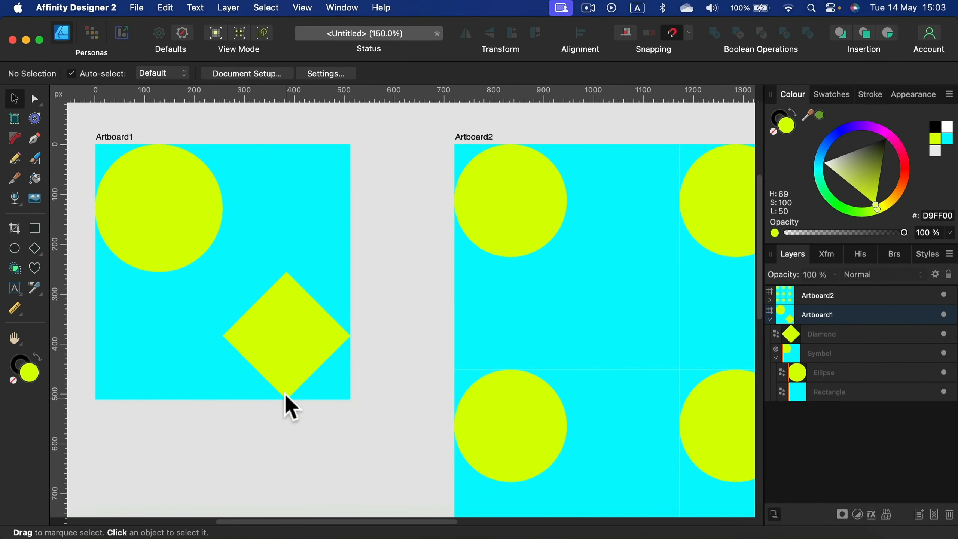
{"action": "left_click", "coordinate": [296, 341]}
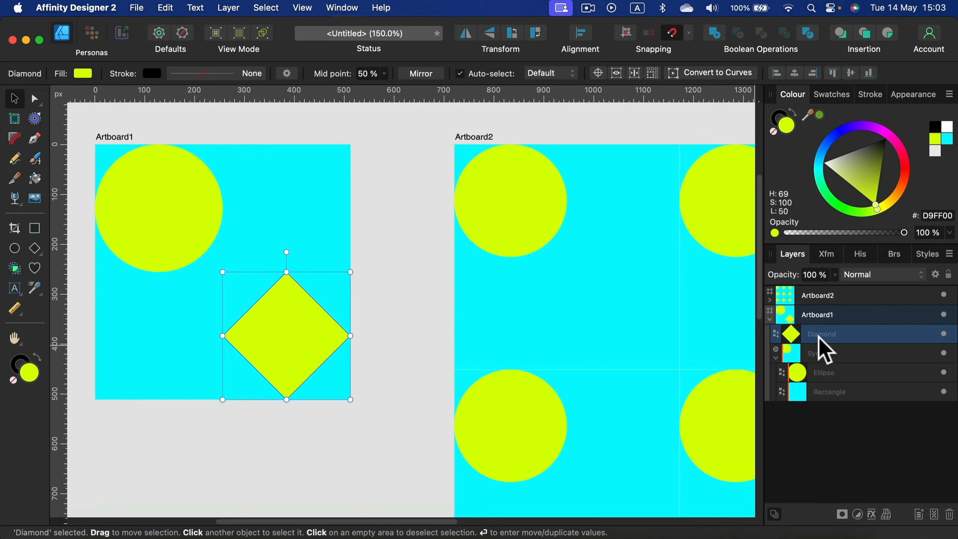
{"action": "left_click_drag", "start_coordinate": [859, 335], "coordinate": [862, 365]}
Step: Recolour the symbol's background rectangle purple and its circle and diamond orange FFC000, then select the whole symbol on Artboard1
{"action": "left_click", "coordinate": [860, 394]}
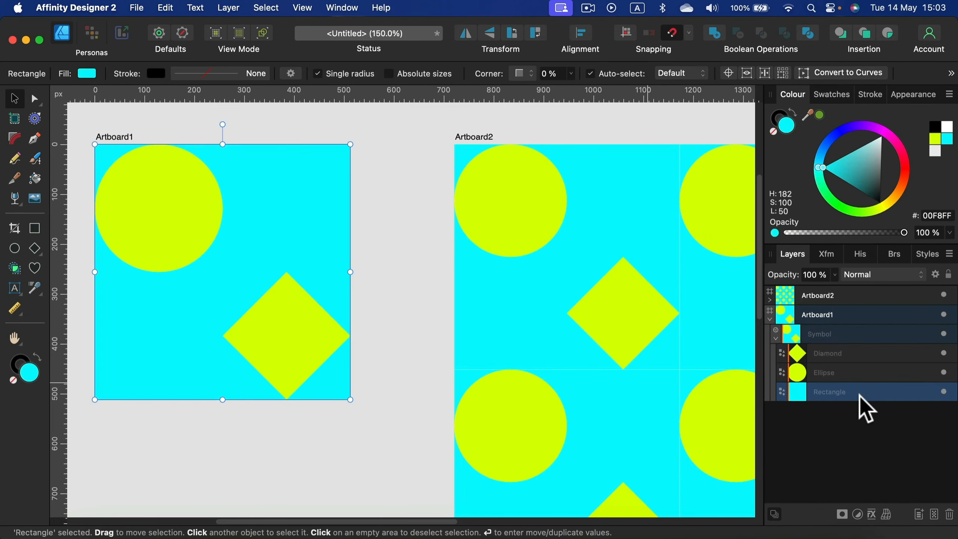
{"action": "mouse_move", "coordinate": [862, 129]}
{"action": "left_mouse_down"}
{"action": "mouse_move", "coordinate": [853, 132]}
{"action": "mouse_move", "coordinate": [876, 133]}
{"action": "mouse_move", "coordinate": [866, 157]}
{"action": "mouse_move", "coordinate": [845, 139]}
{"action": "left_mouse_up"}
{"action": "left_click", "coordinate": [292, 365]}
{"action": "left_click", "coordinate": [190, 254], "text": "shift"}
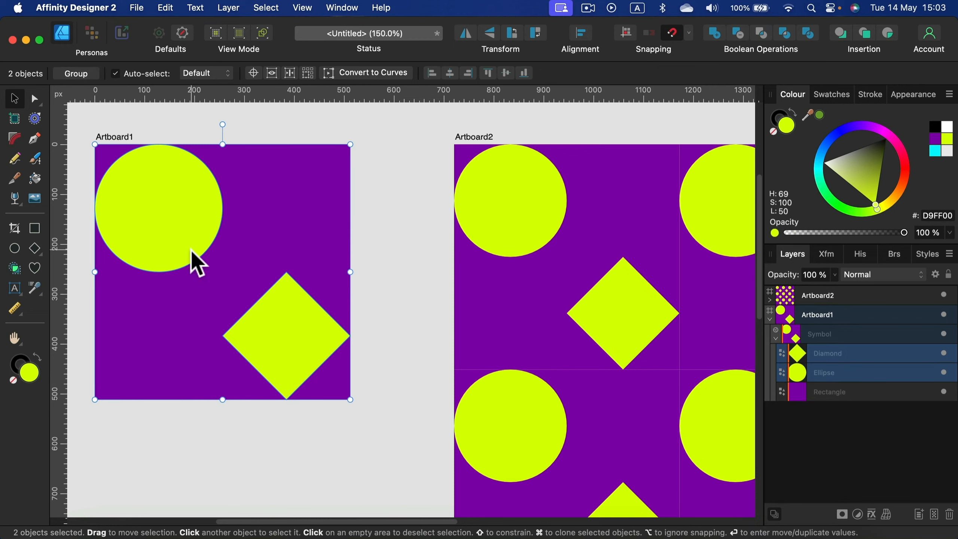
{"action": "mouse_move", "coordinate": [900, 208]}
{"action": "left_mouse_down"}
{"action": "mouse_move", "coordinate": [907, 189]}
{"action": "mouse_move", "coordinate": [903, 197]}
{"action": "left_mouse_up"}
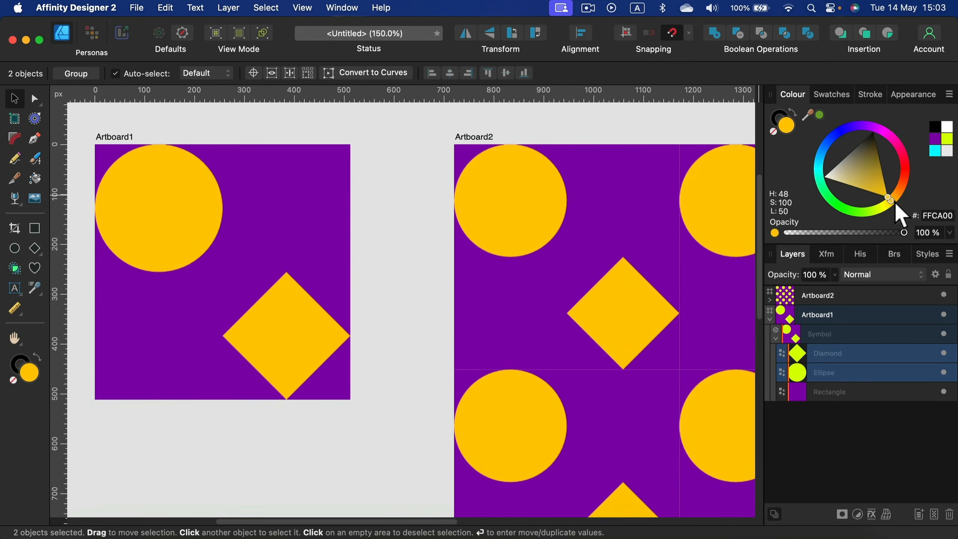
{"action": "left_click", "coordinate": [390, 178]}
{"action": "left_click", "coordinate": [291, 305]}
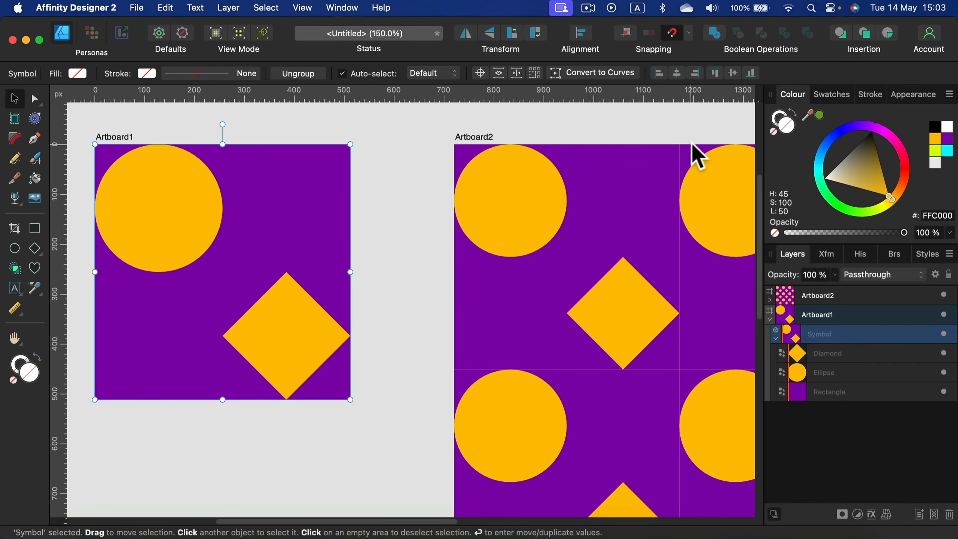
Step: Recolour the diamond in Artboard1's symbol to orange-red FF6600 and clear the selection
{"action": "left_click", "coordinate": [873, 353]}
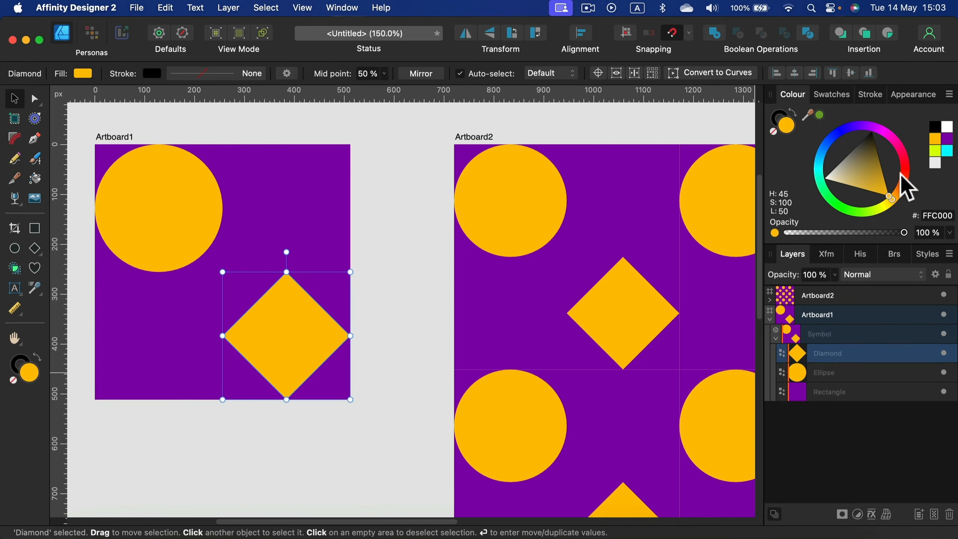
{"action": "mouse_move", "coordinate": [903, 176]}
{"action": "left_mouse_down"}
{"action": "mouse_move", "coordinate": [910, 169]}
{"action": "mouse_move", "coordinate": [908, 192]}
{"action": "left_mouse_up"}
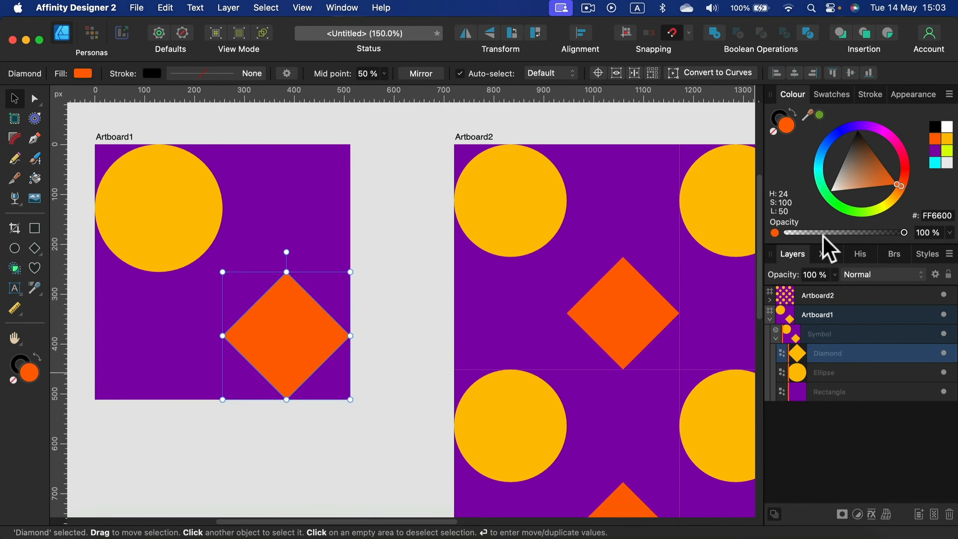
{"action": "left_click", "coordinate": [189, 483]}
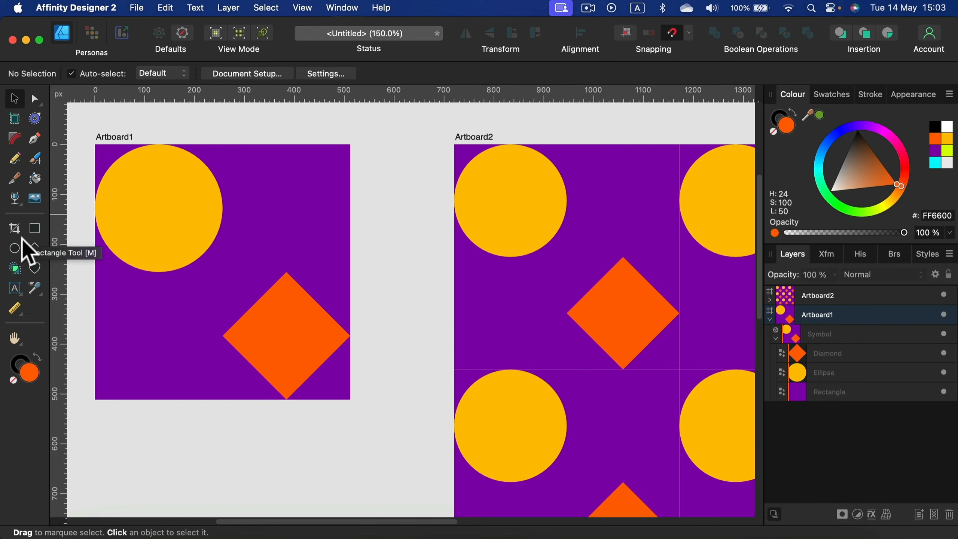
Step: Draw a square about 256 px wide from the circle's centre to the diamond's centre, directly above the symbol's background rectangle
{"action": "left_click", "coordinate": [906, 391]}
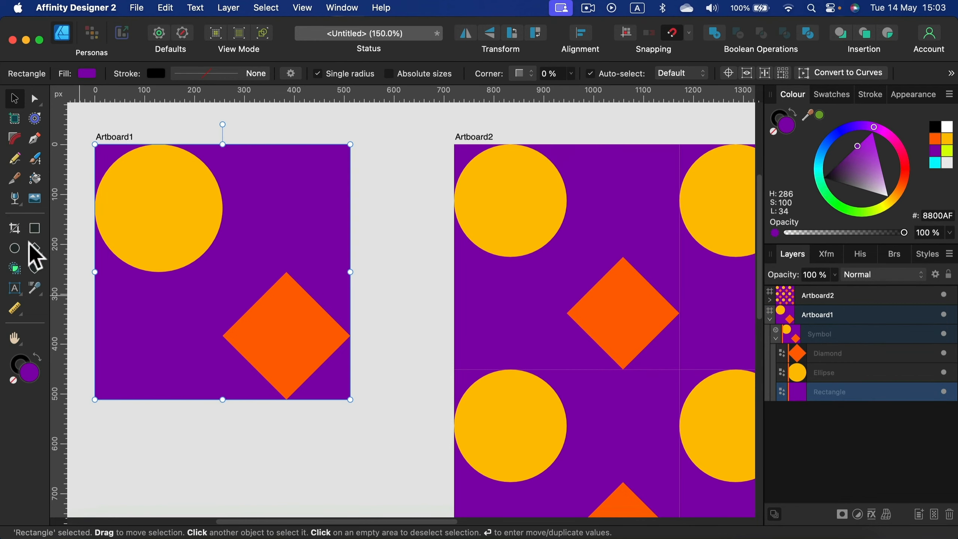
{"action": "left_click", "coordinate": [35, 228]}
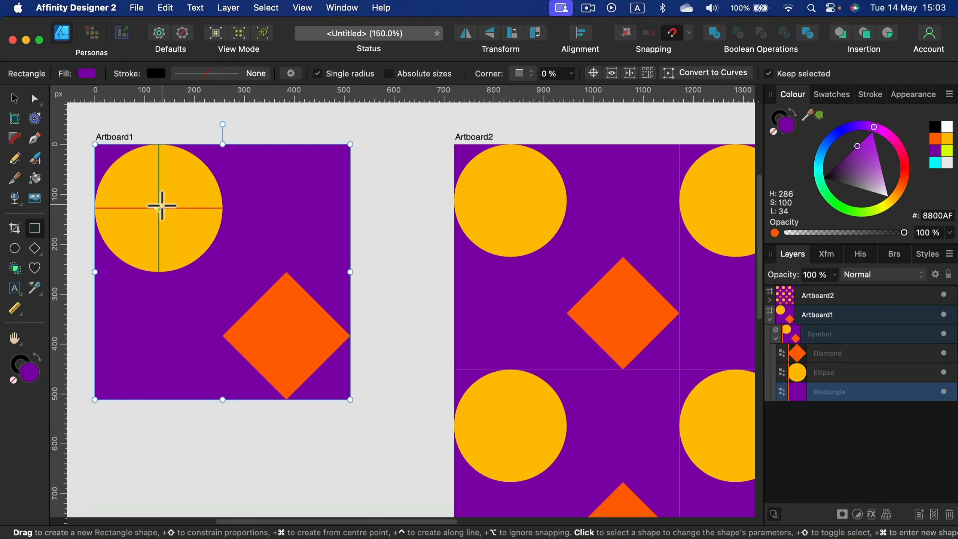
{"action": "left_click_drag", "start_coordinate": [161, 206], "coordinate": [287, 335]}
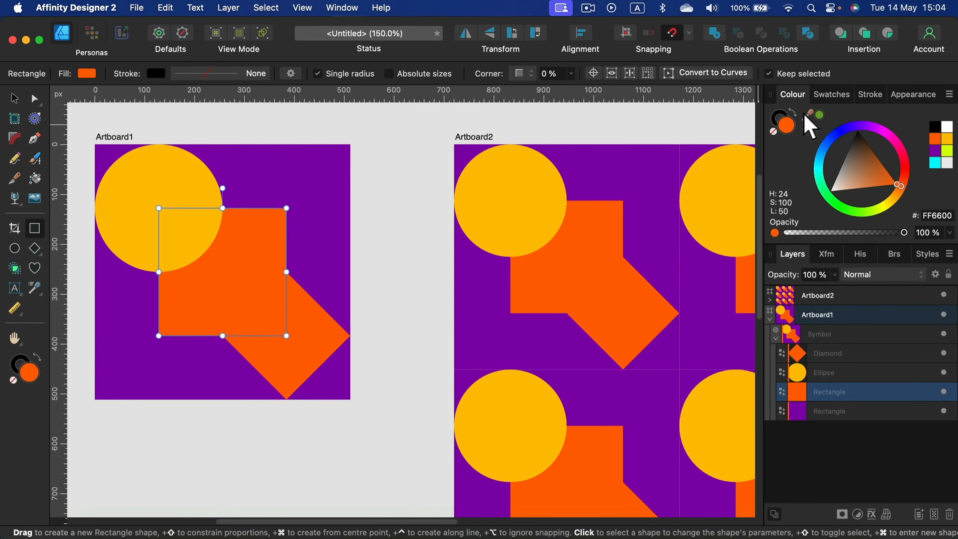
Step: Fill the new square with the sampled background purple lightened to B824E3, then deselect it
{"action": "left_click_drag", "start_coordinate": [806, 115], "coordinate": [305, 178]}
{"action": "left_click", "coordinate": [820, 115]}
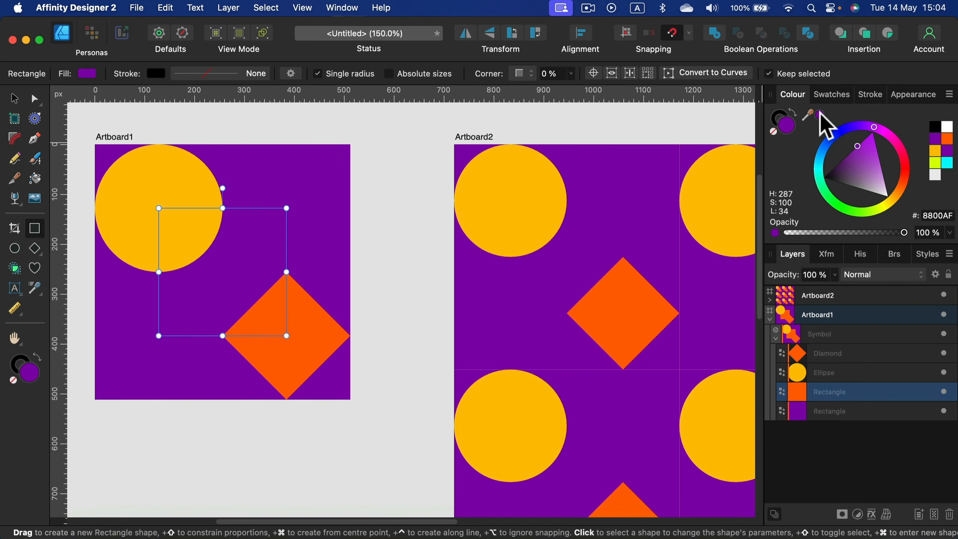
{"action": "left_click", "coordinate": [867, 147]}
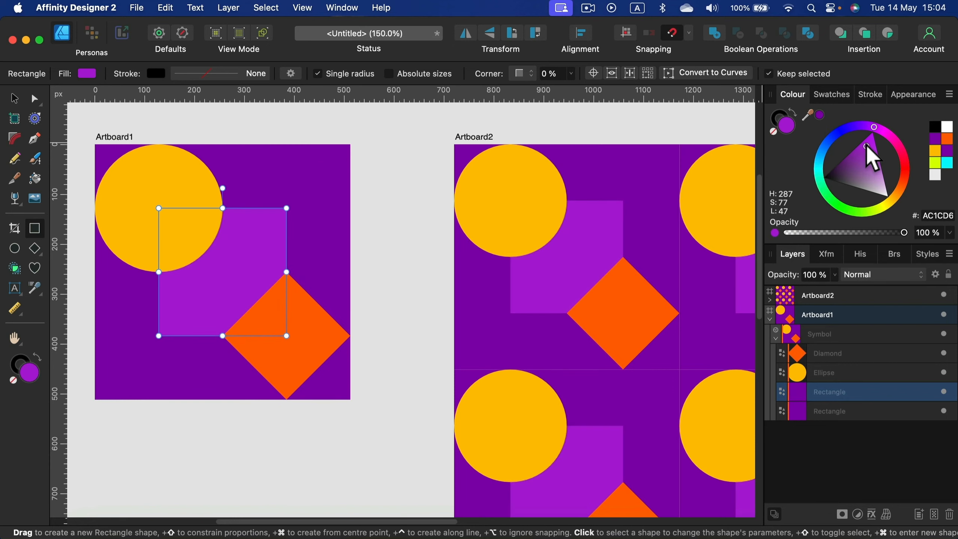
{"action": "left_click_drag", "start_coordinate": [866, 146], "coordinate": [869, 146]}
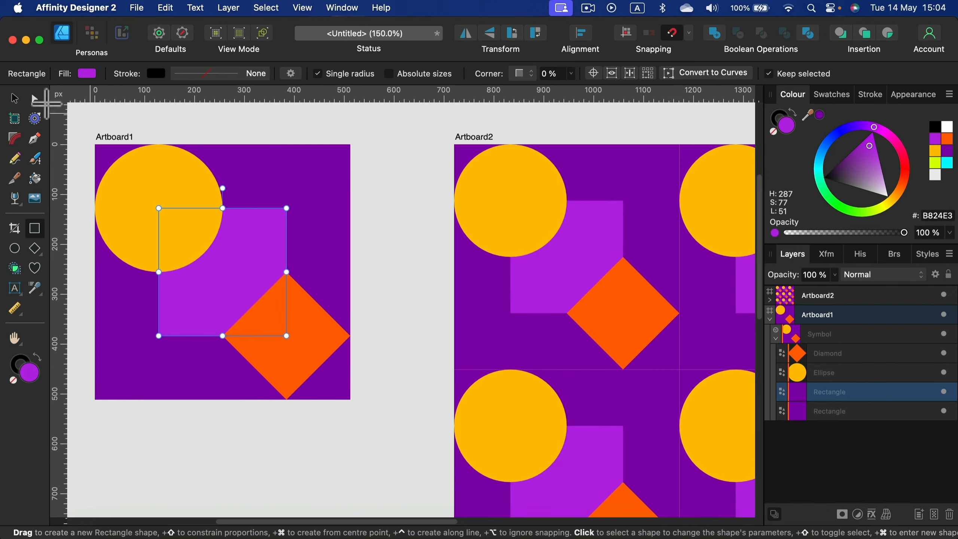
{"action": "left_click", "coordinate": [14, 99]}
{"action": "left_click", "coordinate": [378, 386]}
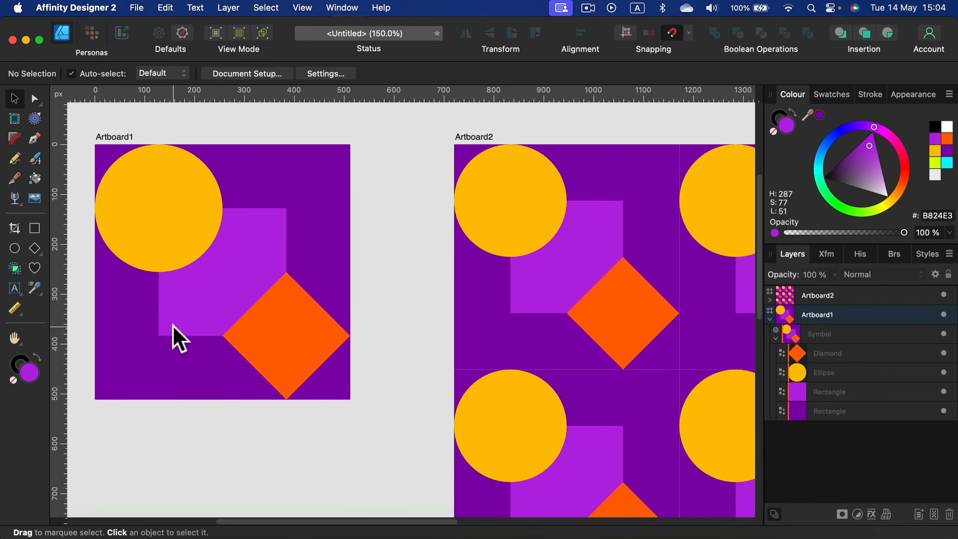
Step: Compare the single symbol on Artboard1 with its tiled repeats across Artboard2
{"action": "key", "text": "super+minus"}
{"action": "key", "text": "super+minus"}
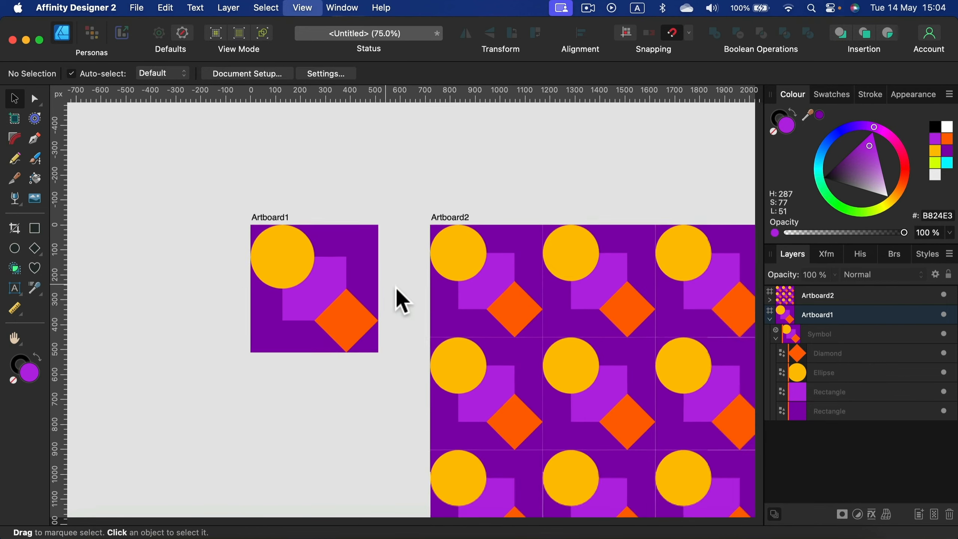
{"action": "left_click_drag", "start_coordinate": [572, 412], "coordinate": [381, 229]}
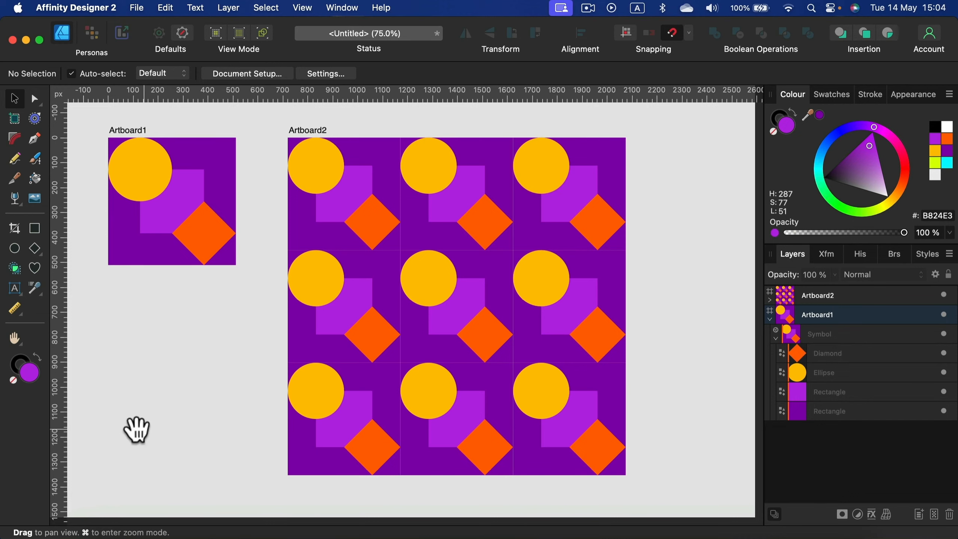
{"action": "left_click_drag", "start_coordinate": [198, 369], "coordinate": [235, 400]}
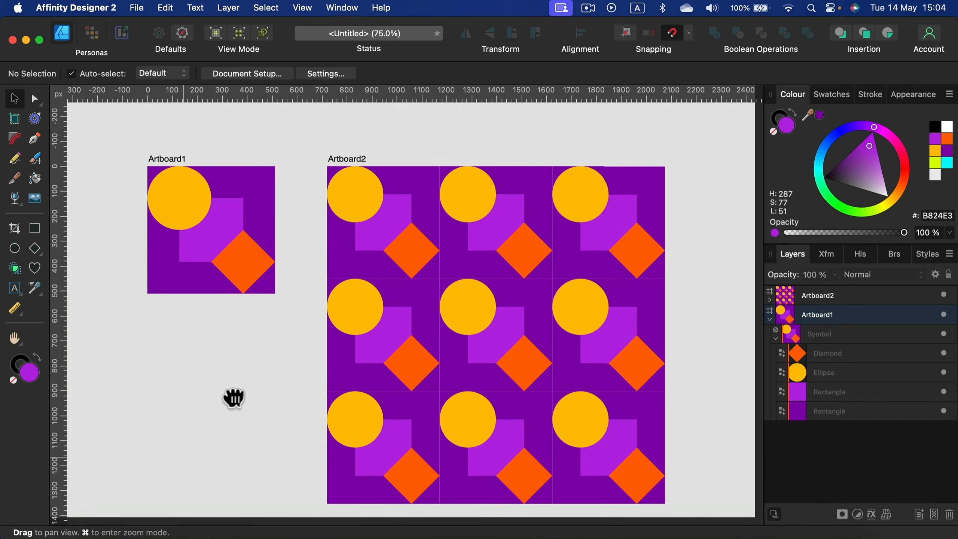
{"action": "left_click", "coordinate": [171, 162]}
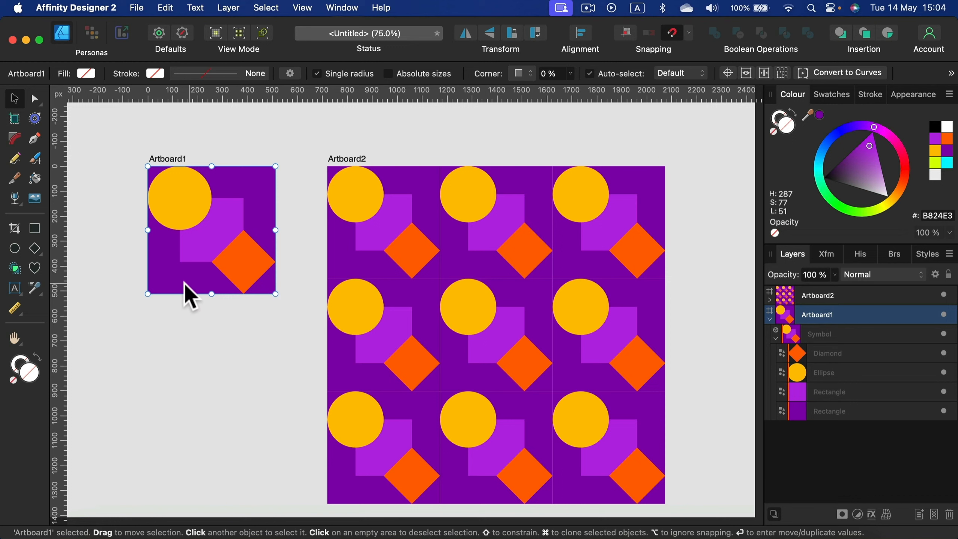
{"action": "left_click", "coordinate": [356, 157]}
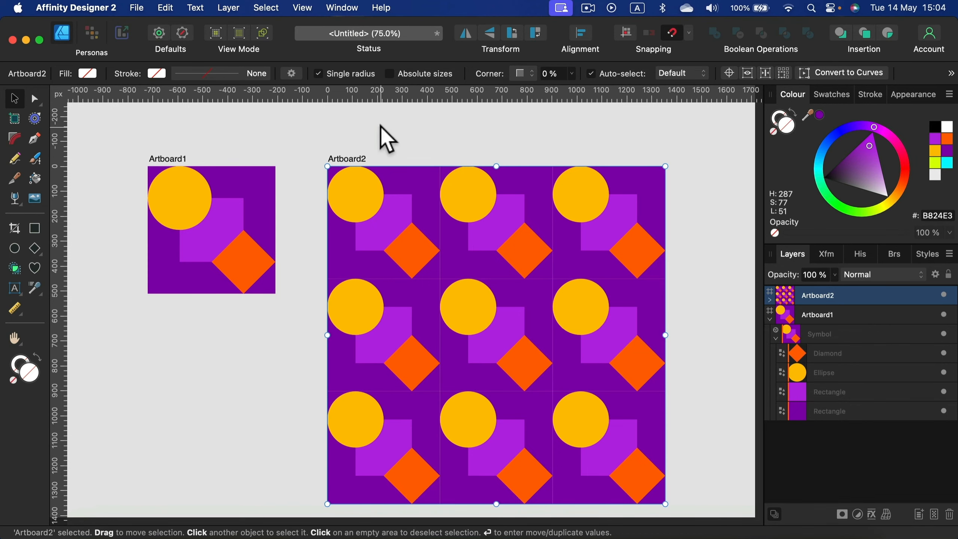
{"action": "left_click", "coordinate": [286, 217]}
Step: Insert a third artboard beside Artboard2, based on Artboard2's size
{"action": "key", "text": "space"}
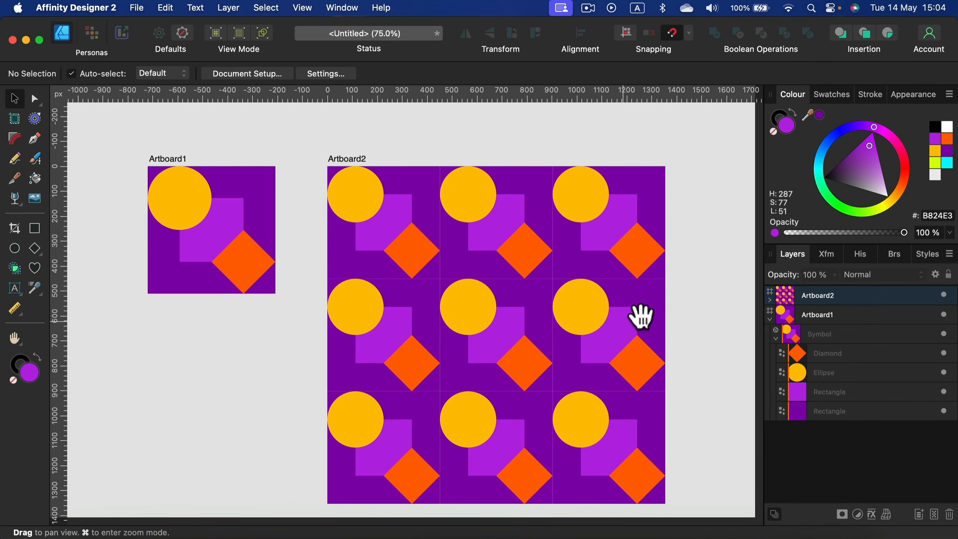
{"action": "left_click_drag", "start_coordinate": [641, 316], "coordinate": [553, 317]}
{"action": "left_click", "coordinate": [264, 158]}
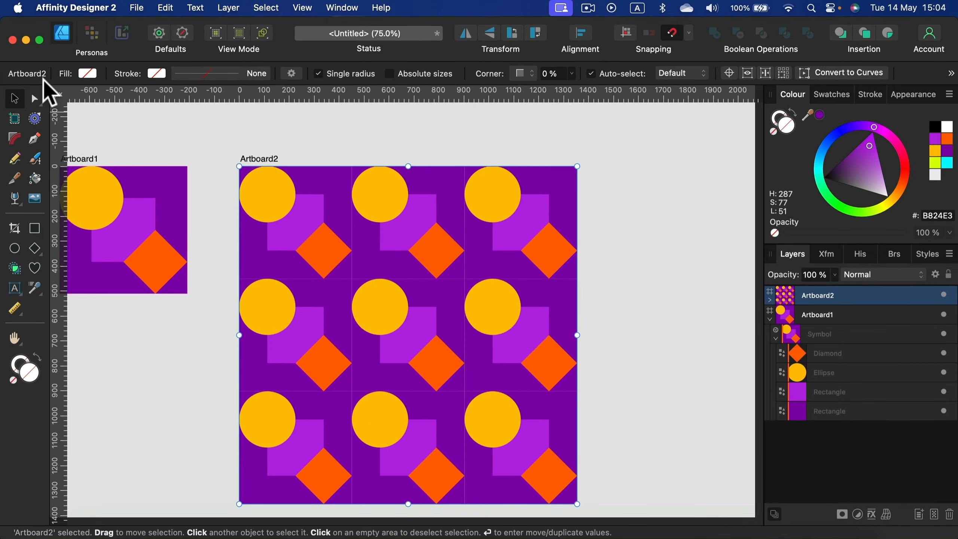
{"action": "left_click", "coordinate": [14, 117]}
{"action": "left_click", "coordinate": [226, 74]}
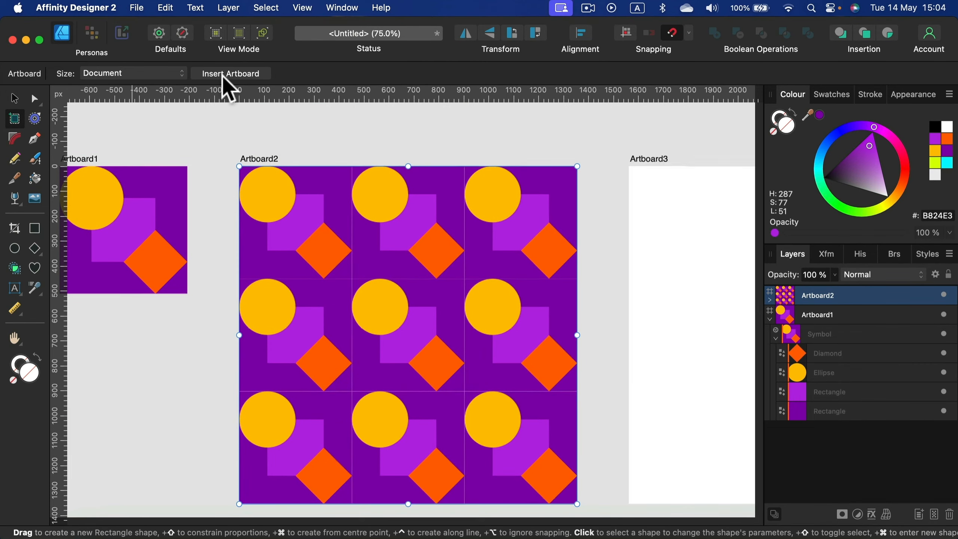
{"action": "left_click", "coordinate": [13, 99]}
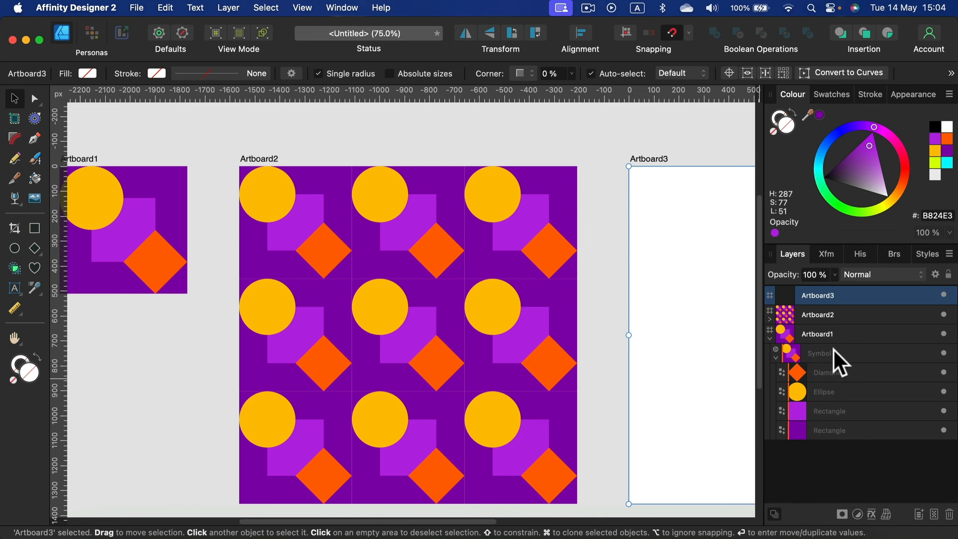
Step: Copy the symbol from Artboard1 and paste it into Artboard3
{"action": "left_click", "coordinate": [867, 354]}
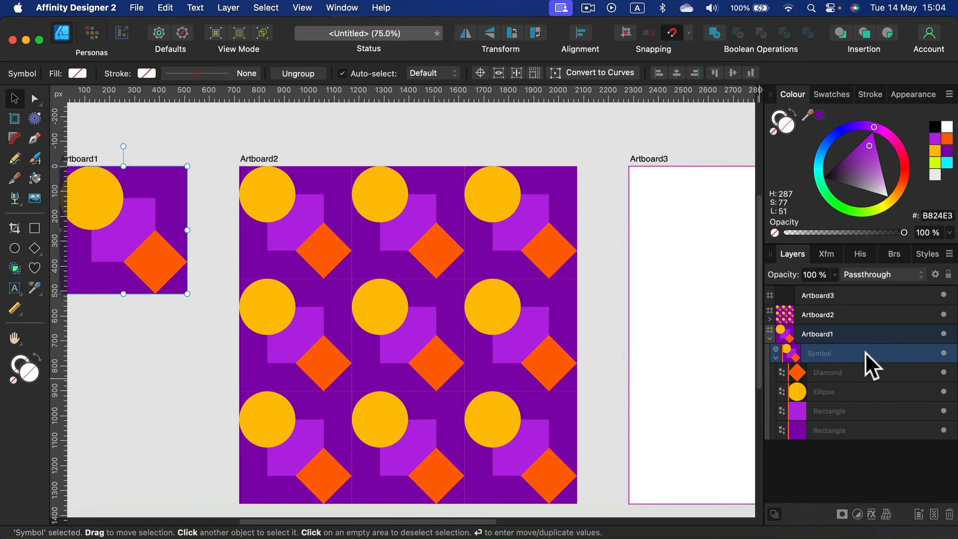
{"action": "left_click", "coordinate": [657, 159]}
{"action": "left_click_drag", "start_coordinate": [706, 150], "coordinate": [444, 156]}
{"action": "key", "text": "super+v"}
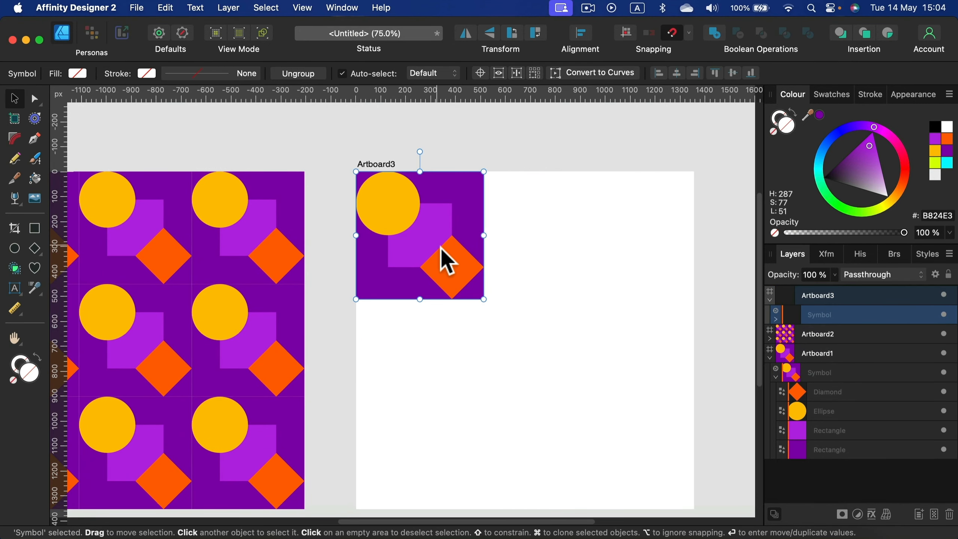
Step: Rotate the pasted symbol 45° and duplicate it into a row of three along Artboard3's upper edge
{"action": "left_click_drag", "start_coordinate": [451, 268], "coordinate": [520, 321]}
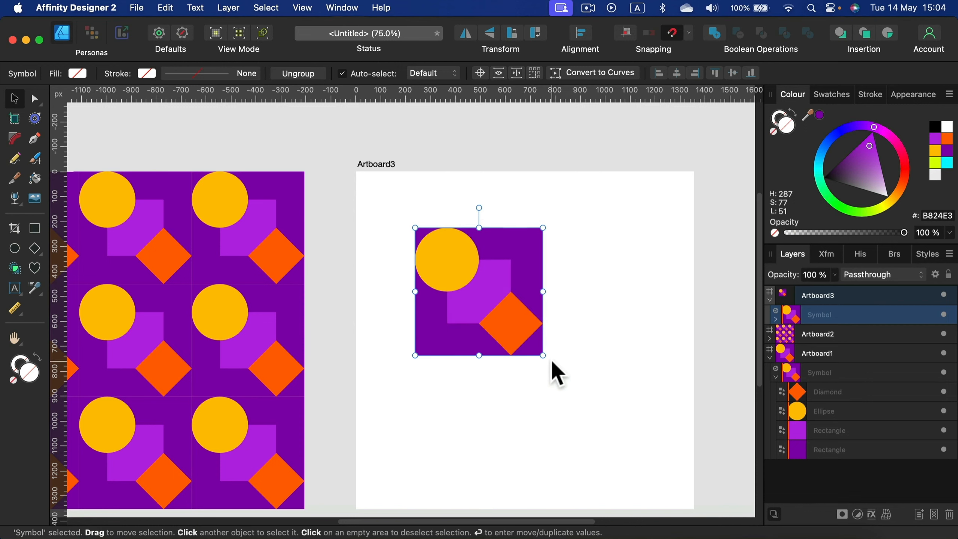
{"action": "left_click_drag", "start_coordinate": [551, 361], "coordinate": [568, 291]}
{"action": "left_click_drag", "start_coordinate": [479, 382], "coordinate": [479, 316]}
{"action": "mouse_move", "coordinate": [480, 291]}
{"action": "left_mouse_down"}
{"action": "mouse_move", "coordinate": [415, 259]}
{"action": "mouse_move", "coordinate": [651, 259]}
{"action": "mouse_move", "coordinate": [637, 259]}
{"action": "left_mouse_up"}
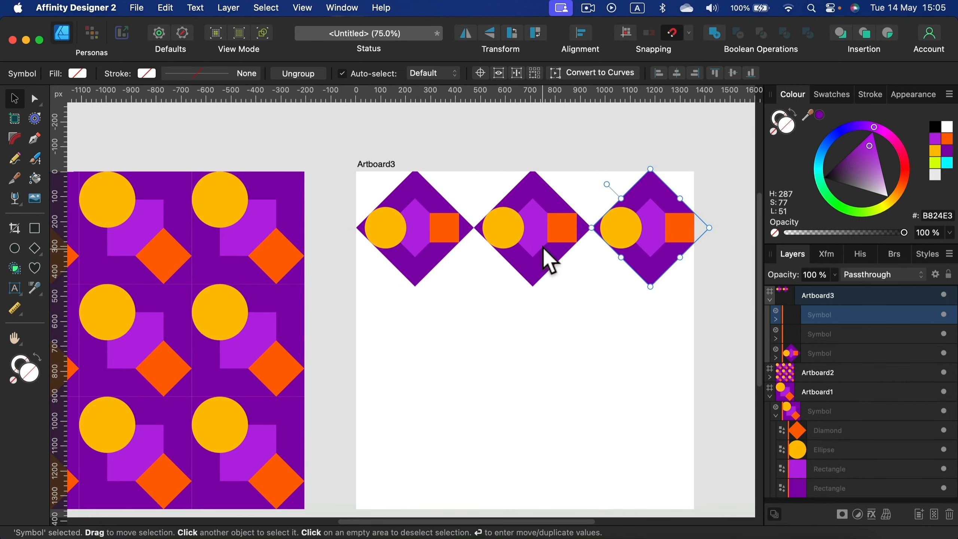
Step: Scale the three rotated symbols together to fit Artboard3's width and deselect them
{"action": "left_click", "coordinate": [541, 251], "text": "shift"}
{"action": "left_click", "coordinate": [425, 255], "text": "shift"}
{"action": "mouse_move", "coordinate": [709, 228]}
{"action": "left_mouse_down"}
{"action": "mouse_move", "coordinate": [719, 212]}
{"action": "mouse_move", "coordinate": [694, 227]}
{"action": "left_mouse_up"}
{"action": "left_click", "coordinate": [582, 281]}
{"action": "scroll", "coordinate": [380, 219], "scroll_direction": "down", "scroll_amount": 1}
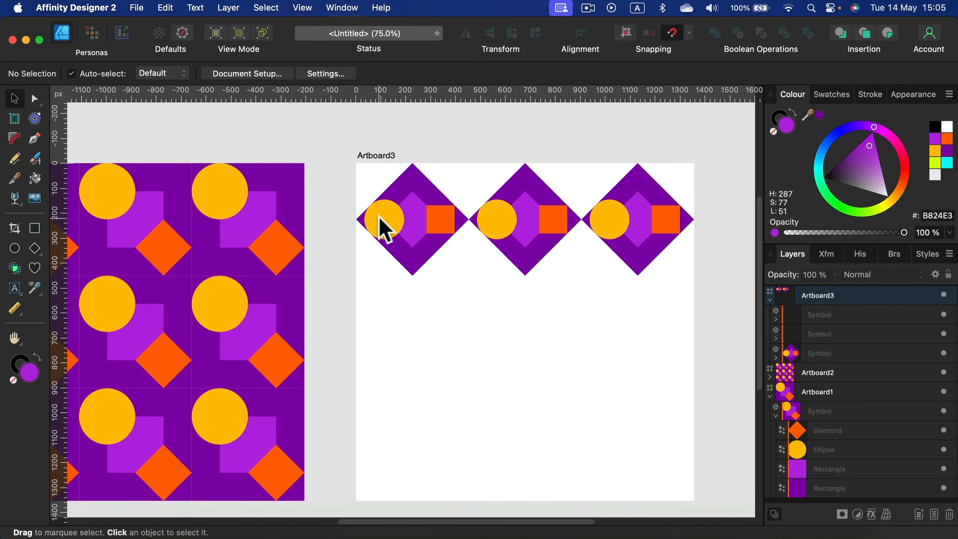
Step: Duplicate the row of rotated symbols in offset rows until the pattern fills all of Artboard3, then deselect
{"action": "left_click", "coordinate": [381, 218]}
{"action": "left_click", "coordinate": [522, 221], "text": "shift"}
{"action": "left_click", "coordinate": [656, 219], "text": "shift"}
{"action": "key", "text": "super+j"}
{"action": "mouse_move", "coordinate": [606, 274]}
{"action": "left_mouse_down"}
{"action": "mouse_move", "coordinate": [582, 294]}
{"action": "mouse_move", "coordinate": [635, 345]}
{"action": "mouse_move", "coordinate": [688, 372]}
{"action": "mouse_move", "coordinate": [633, 430]}
{"action": "mouse_move", "coordinate": [588, 460]}
{"action": "mouse_move", "coordinate": [364, 470]}
{"action": "mouse_move", "coordinate": [479, 133]}
{"action": "mouse_move", "coordinate": [377, 159]}
{"action": "mouse_move", "coordinate": [375, 145]}
{"action": "mouse_move", "coordinate": [651, 255]}
{"action": "mouse_move", "coordinate": [370, 370]}
{"action": "mouse_move", "coordinate": [371, 362]}
{"action": "mouse_move", "coordinate": [714, 458]}
{"action": "mouse_move", "coordinate": [706, 472]}
{"action": "left_mouse_up"}
{"action": "scroll", "coordinate": [637, 345], "scroll_direction": "down", "scroll_amount": 1}
{"action": "left_click", "coordinate": [488, 154]}
{"action": "left_click", "coordinate": [708, 381]}
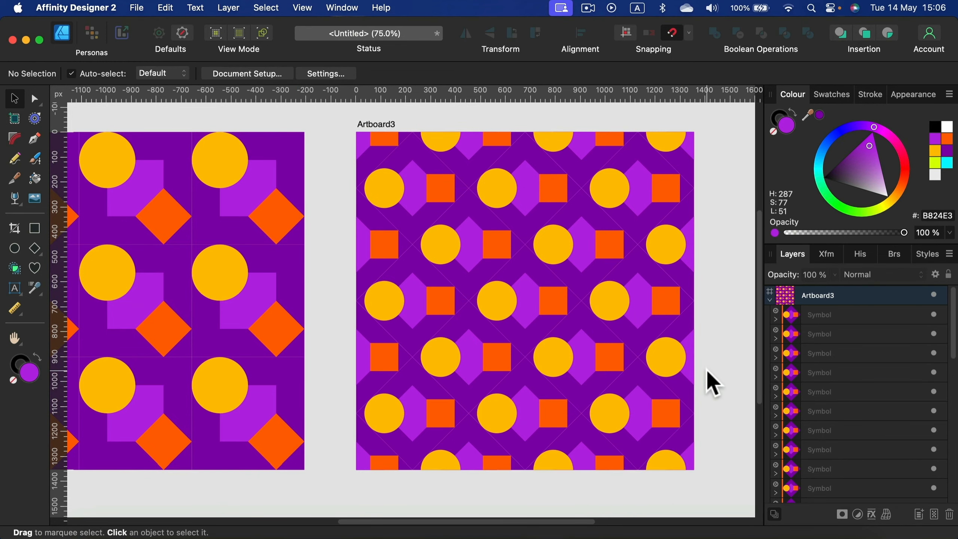
Step: Select the Ellipse inside Artboard1's symbol and change its fill colour with all three artboards in view
{"action": "key", "text": "super+0"}
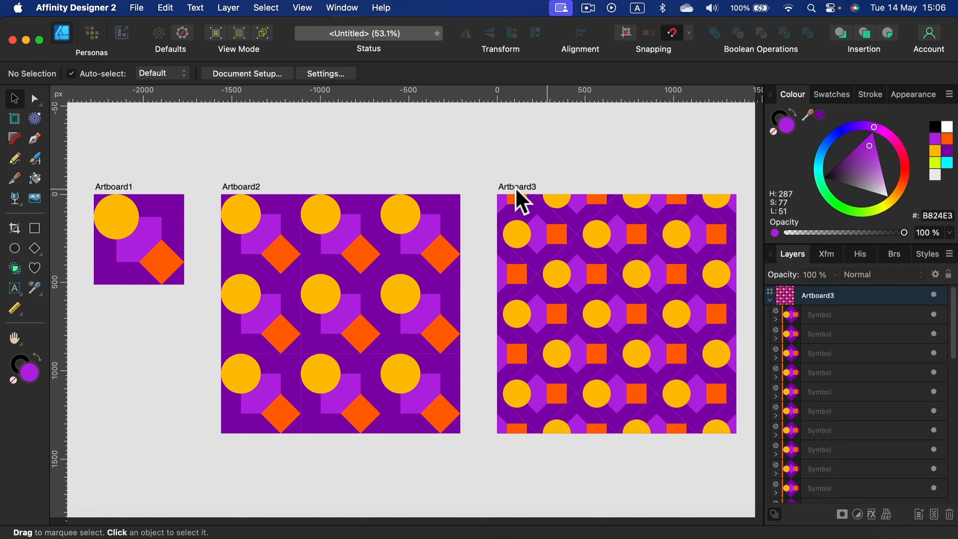
{"action": "left_click", "coordinate": [109, 225]}
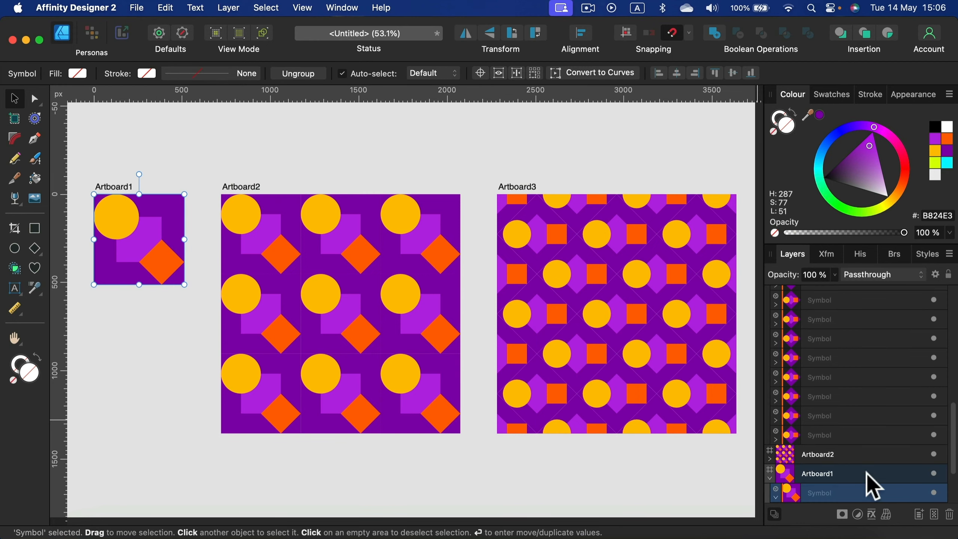
{"action": "left_click", "coordinate": [776, 497]}
{"action": "left_click", "coordinate": [843, 485]}
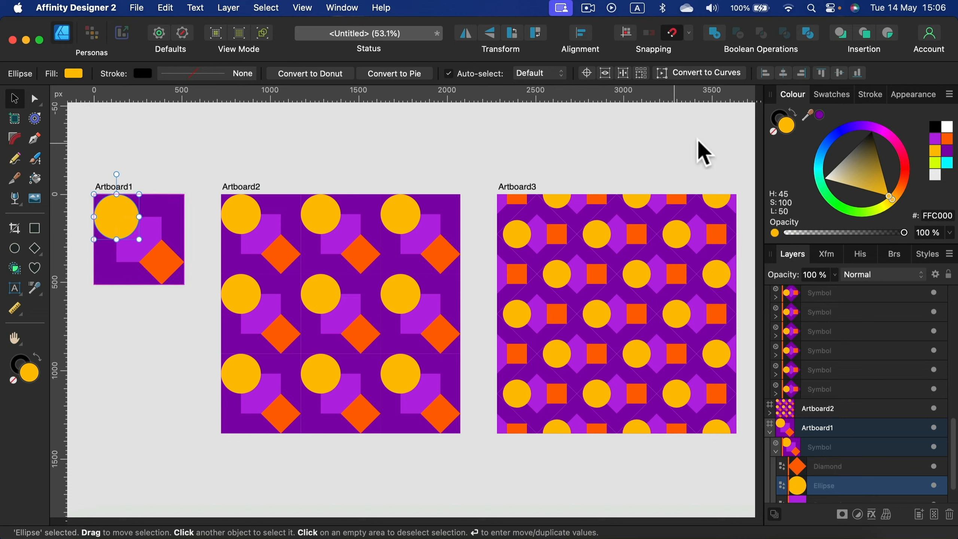
{"action": "left_click_drag", "start_coordinate": [906, 186], "coordinate": [894, 213]}
{"action": "left_click_drag", "start_coordinate": [862, 182], "coordinate": [672, 135]}
{"action": "left_click", "coordinate": [672, 133]}
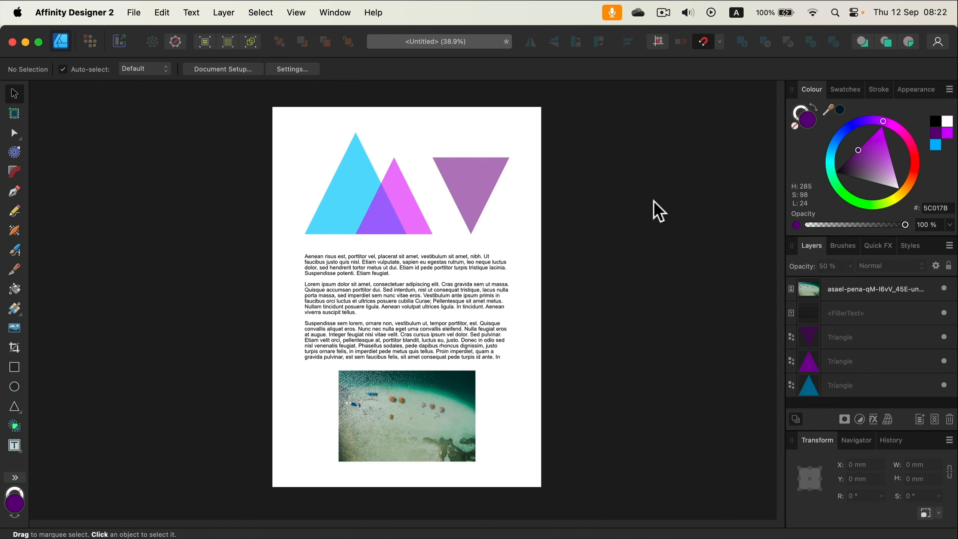
Step: Inspect the page's text frame, beach photo and triangles by selecting them individually, then clear the selection
{"action": "left_click", "coordinate": [469, 302]}
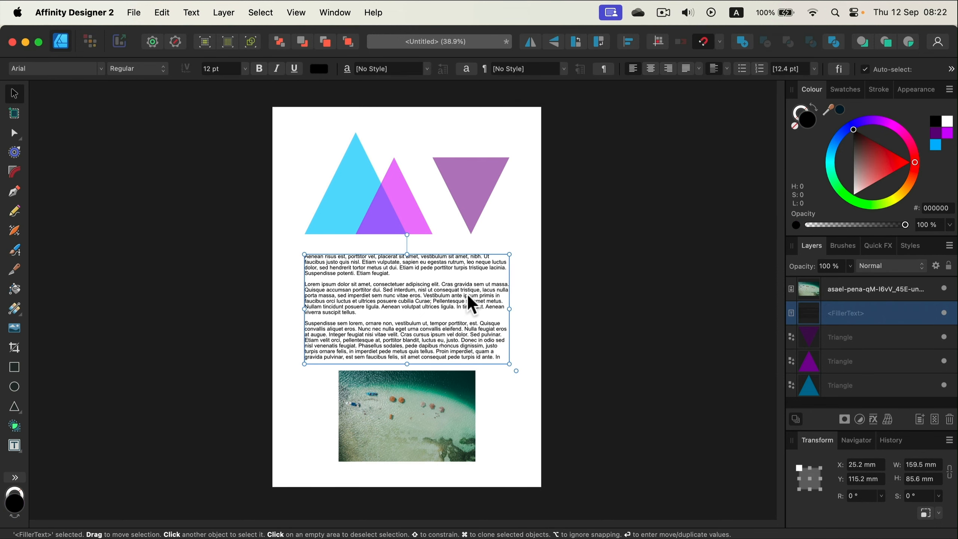
{"action": "left_click", "coordinate": [451, 398]}
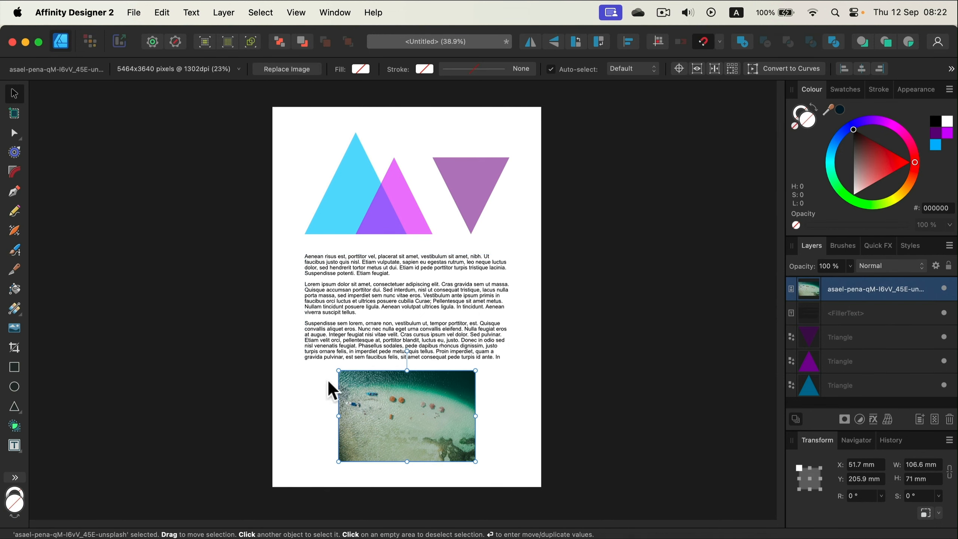
{"action": "left_click", "coordinate": [466, 178]}
{"action": "left_click", "coordinate": [353, 196]}
{"action": "left_click_drag", "start_coordinate": [421, 220], "coordinate": [462, 197]}
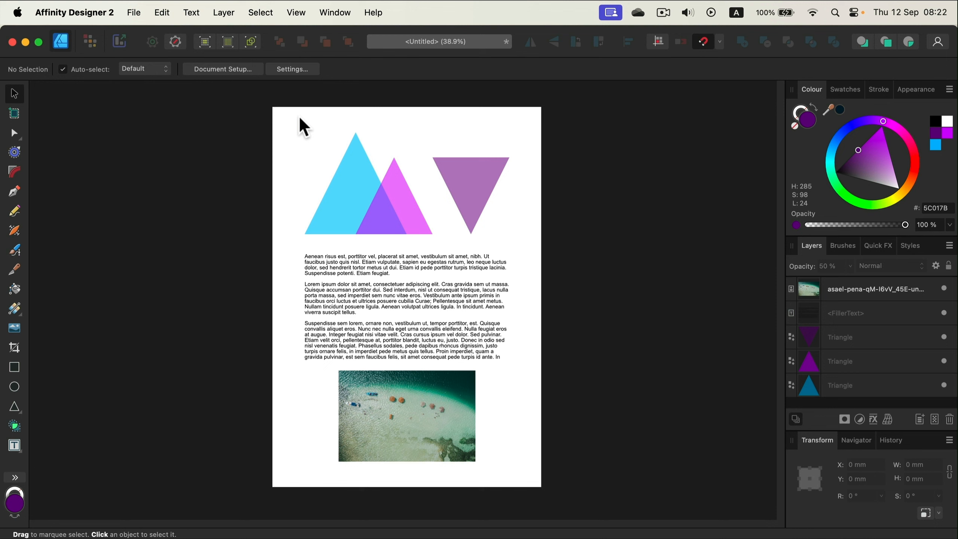
Step: Open the export settings for the document and choose PDF as the file format
{"action": "left_click", "coordinate": [136, 14]}
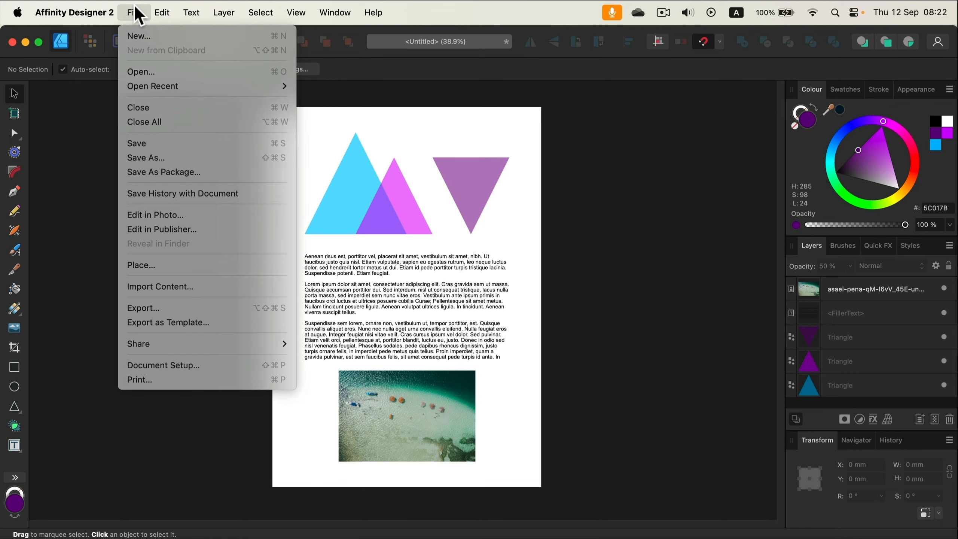
{"action": "left_click", "coordinate": [177, 308]}
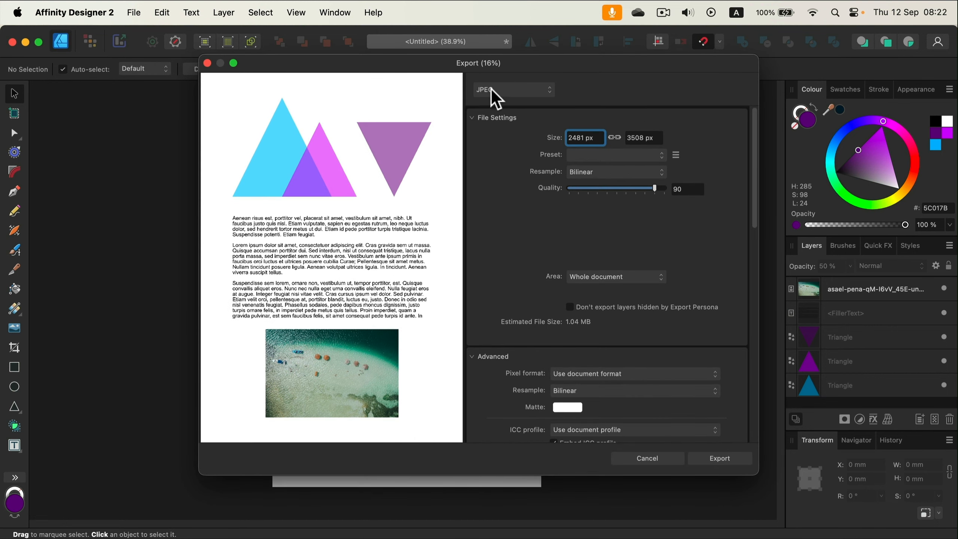
{"action": "left_click", "coordinate": [496, 99]}
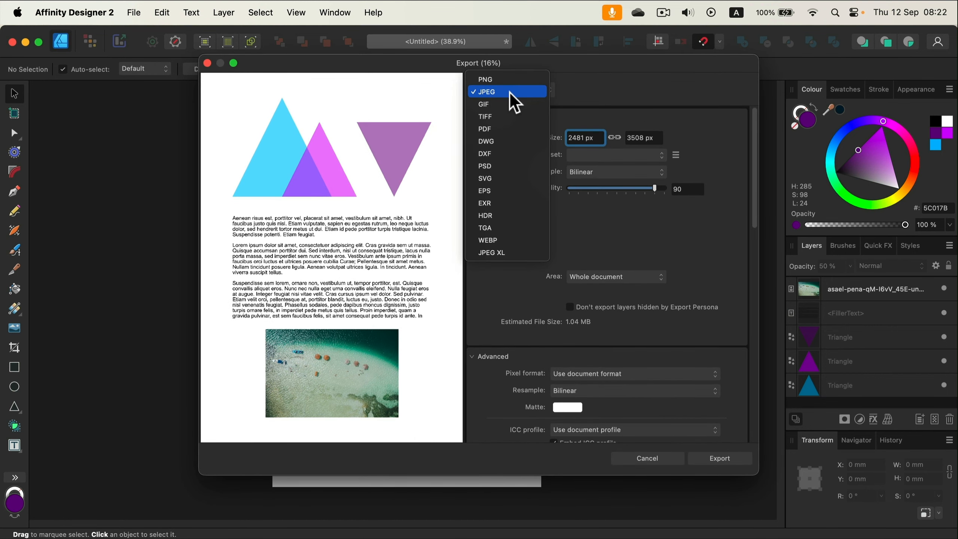
{"action": "left_click", "coordinate": [499, 131]}
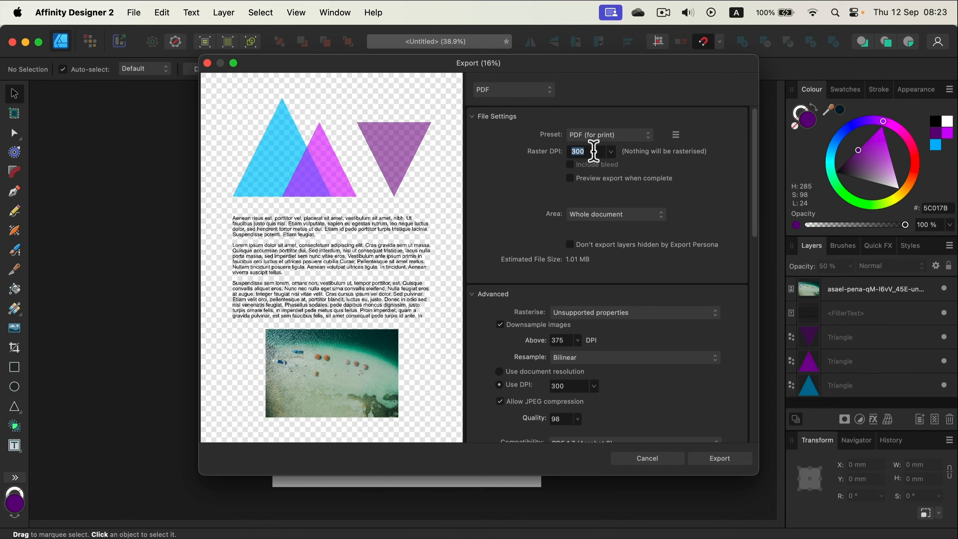
Step: Compare the digital high quality and digital small size PDF presets, and return the preset to PDF (for print)
{"action": "left_click", "coordinate": [609, 136]}
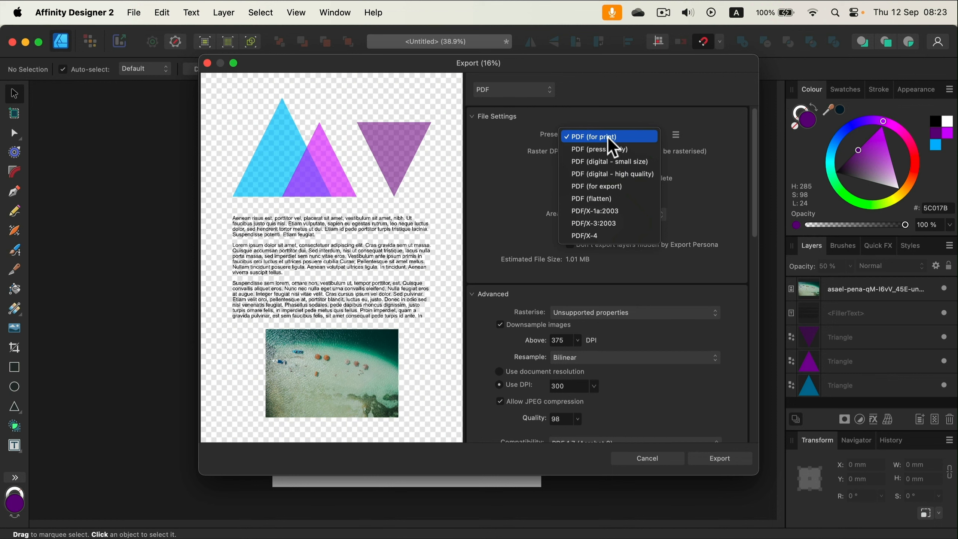
{"action": "left_click", "coordinate": [611, 174]}
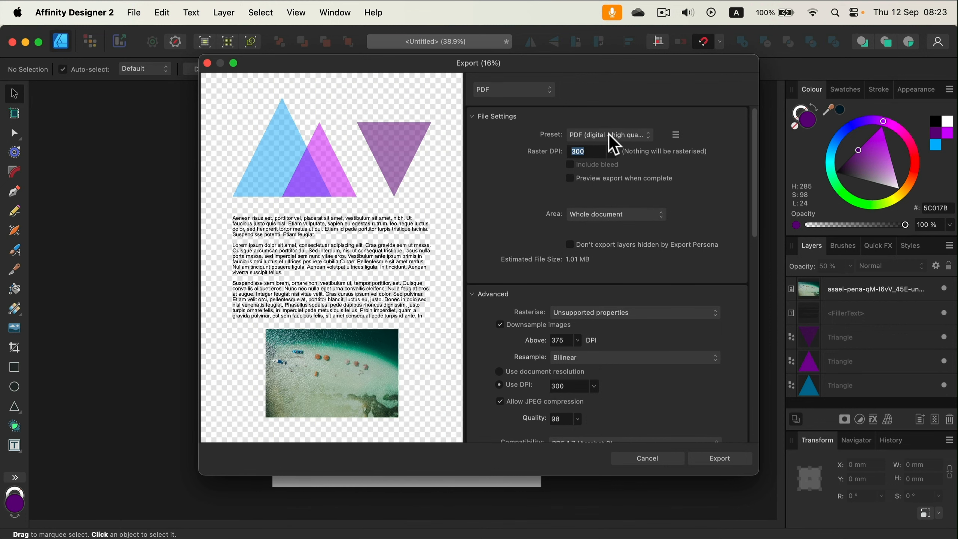
{"action": "left_click", "coordinate": [610, 136]}
{"action": "left_click", "coordinate": [619, 123]}
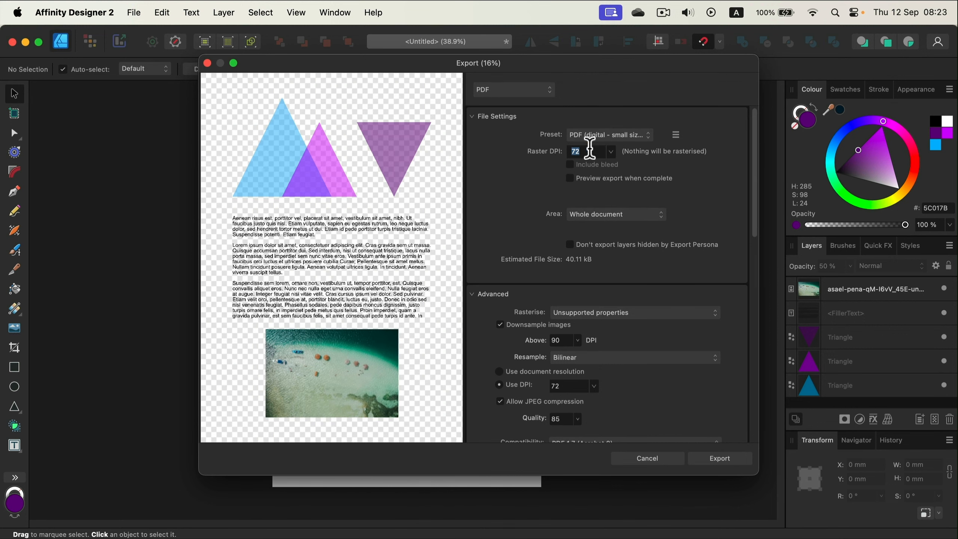
{"action": "left_click", "coordinate": [607, 136]}
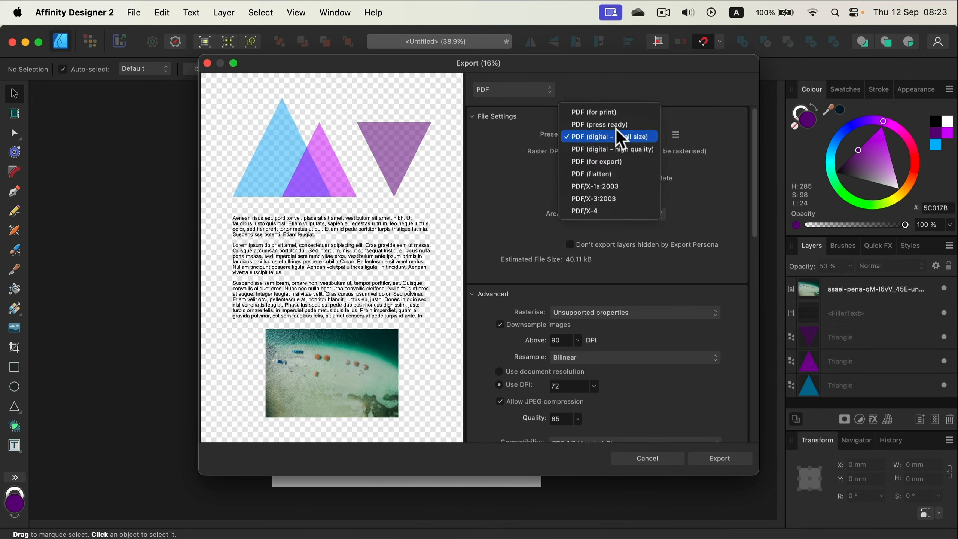
{"action": "left_click", "coordinate": [611, 111]}
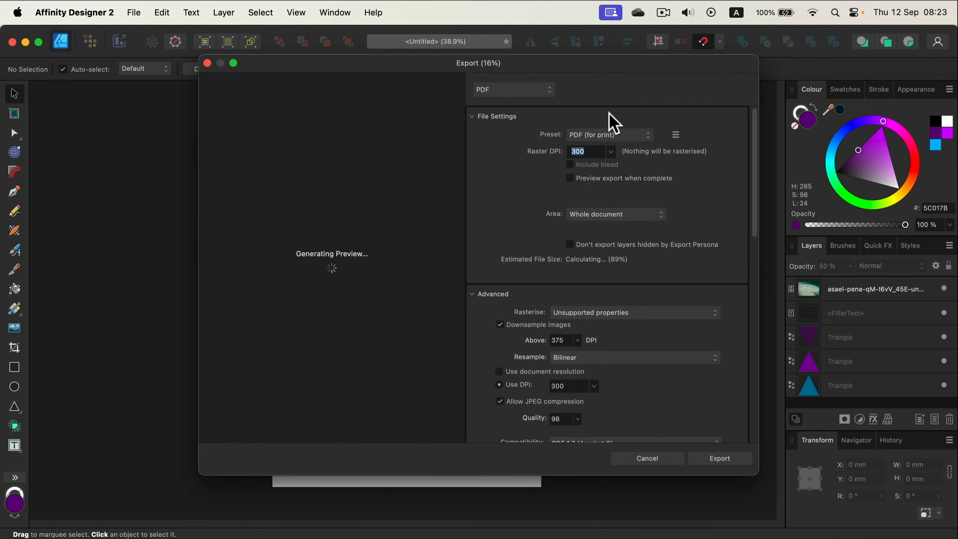
Step: Review the advanced PDF options down to password protection and export the document as Untitled.pdf
{"action": "scroll", "coordinate": [534, 231], "scroll_direction": "down", "scroll_amount": 3}
{"action": "scroll", "coordinate": [696, 256], "scroll_direction": "down", "scroll_amount": 3}
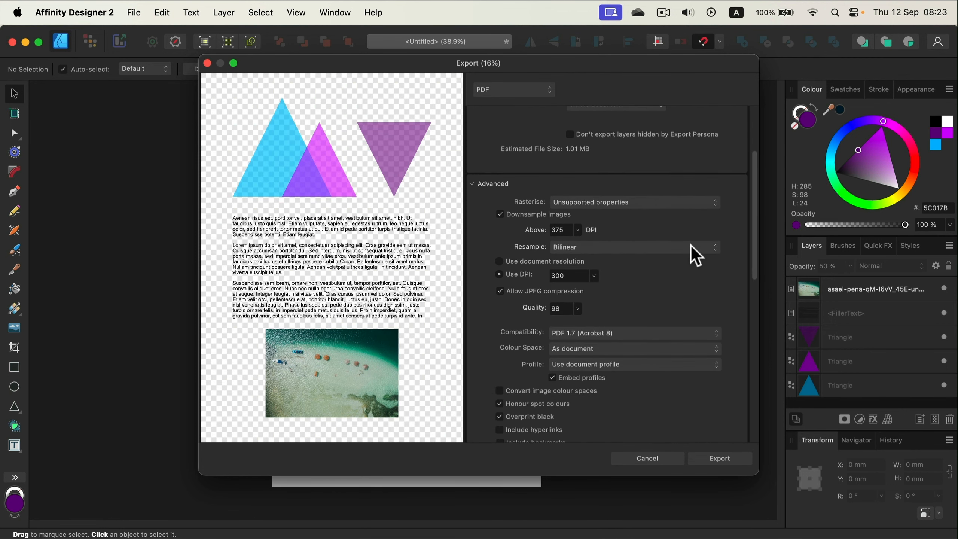
{"action": "scroll", "coordinate": [696, 257], "scroll_direction": "down", "scroll_amount": 5}
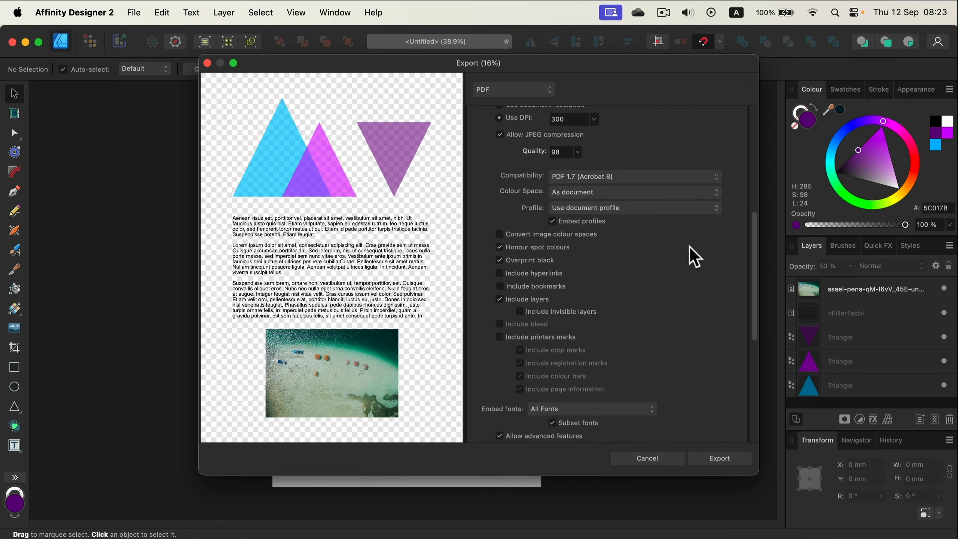
{"action": "scroll", "coordinate": [695, 256], "scroll_direction": "down", "scroll_amount": 6}
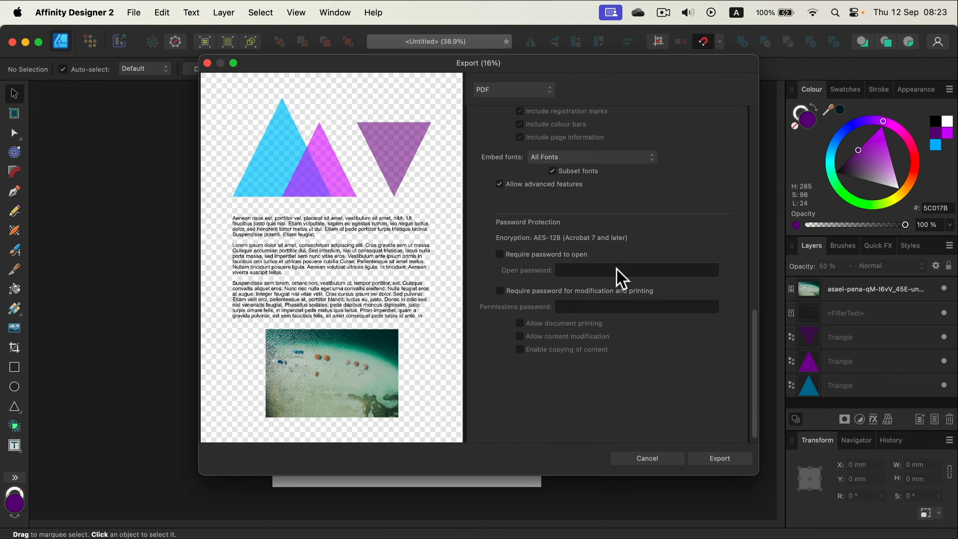
{"action": "left_click", "coordinate": [719, 460]}
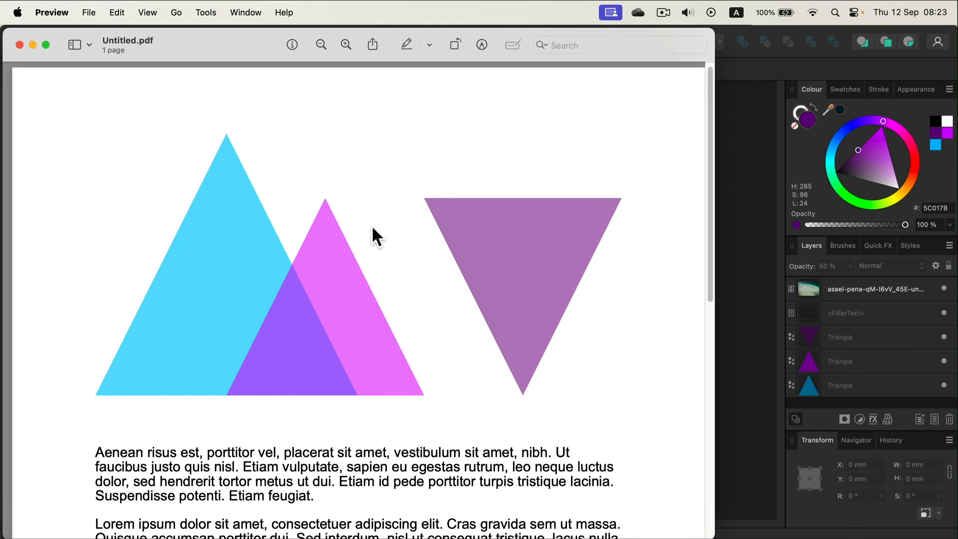
Step: Examine the triangle edges and lettering of the exported PDF up close in Preview, selecting part of the first paragraph
{"action": "left_click", "coordinate": [321, 44]}
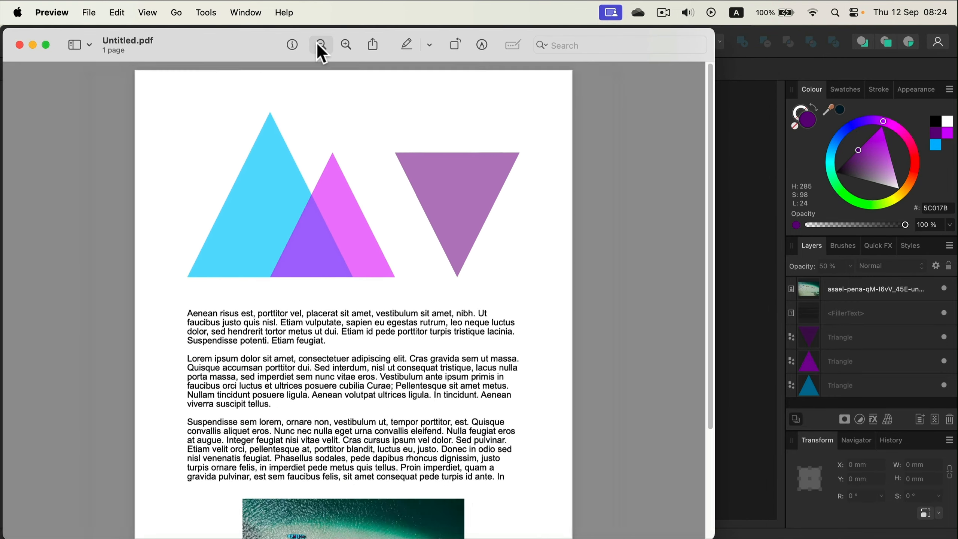
{"action": "left_click", "coordinate": [346, 44]}
{"action": "left_click", "coordinate": [346, 44]}
{"action": "left_click", "coordinate": [345, 44]}
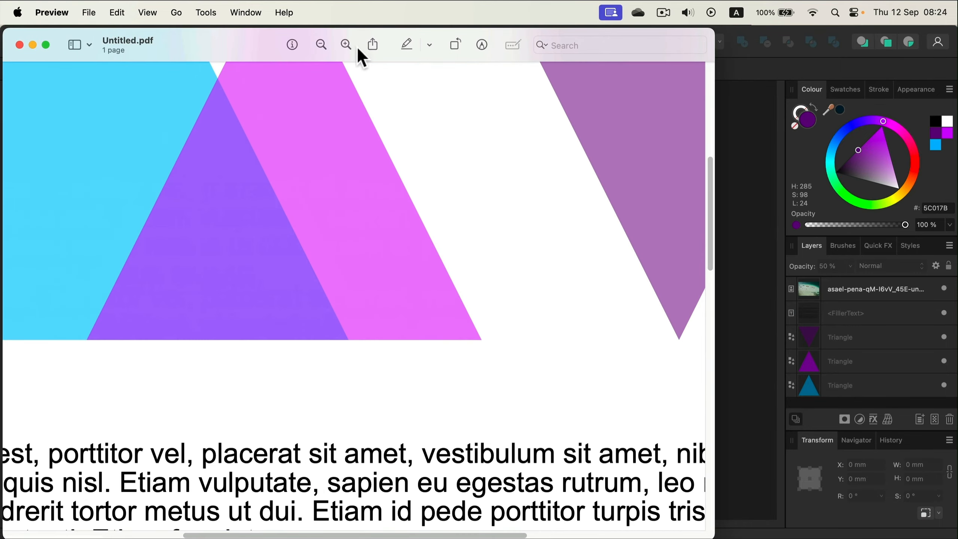
{"action": "left_click", "coordinate": [346, 44]}
{"action": "left_click", "coordinate": [346, 45]}
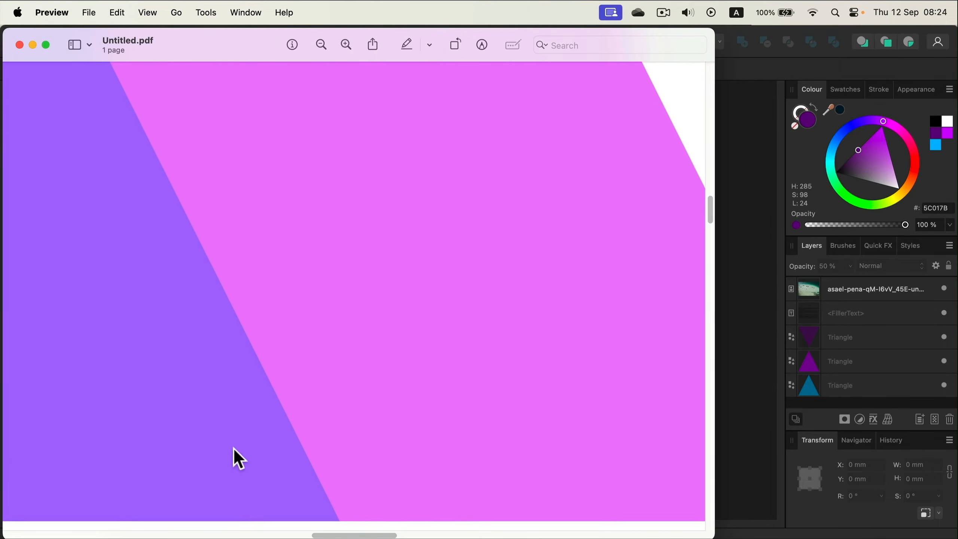
{"action": "scroll", "coordinate": [294, 449], "scroll_direction": "down", "scroll_amount": 10}
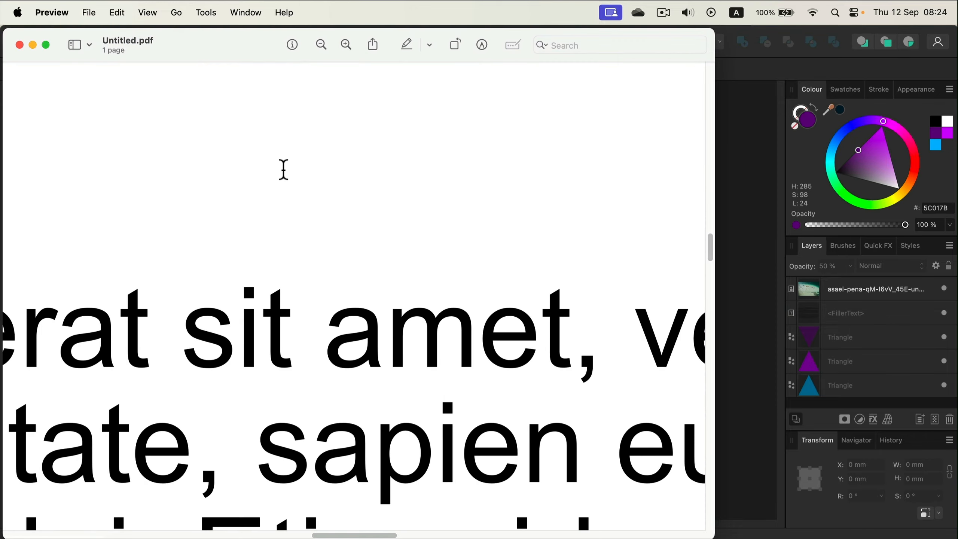
{"action": "left_click_drag", "start_coordinate": [204, 327], "coordinate": [473, 439]}
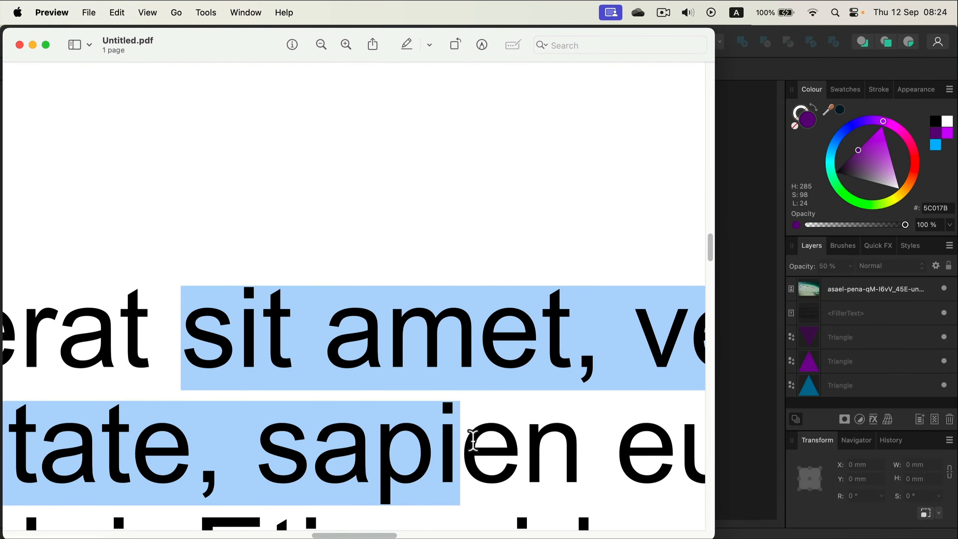
Step: Examine the beach photo and full page of the exported PDF, clear the text selection and close the file
{"action": "left_click", "coordinate": [321, 45]}
{"action": "left_click", "coordinate": [322, 44]}
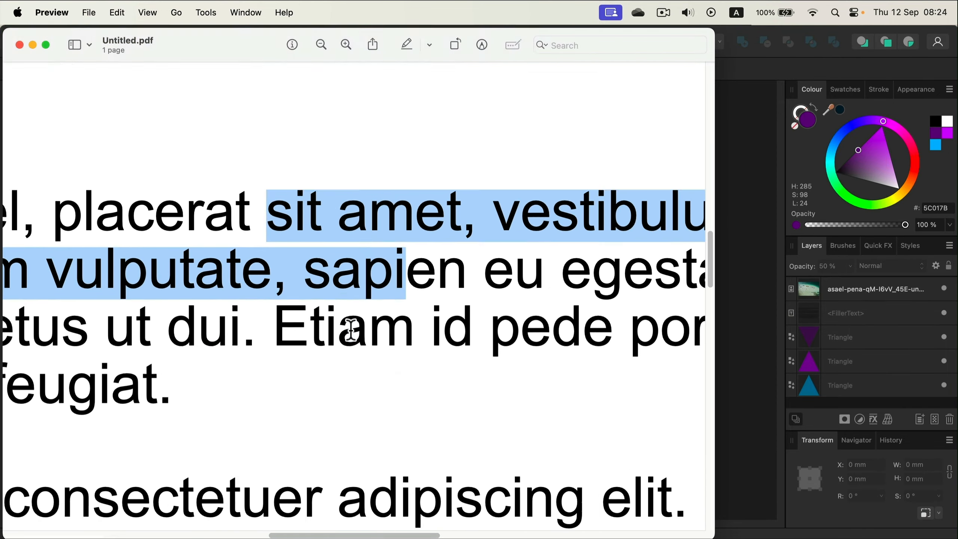
{"action": "scroll", "coordinate": [349, 347], "scroll_direction": "down", "scroll_amount": 10}
{"action": "scroll", "coordinate": [342, 358], "scroll_direction": "down", "scroll_amount": 10}
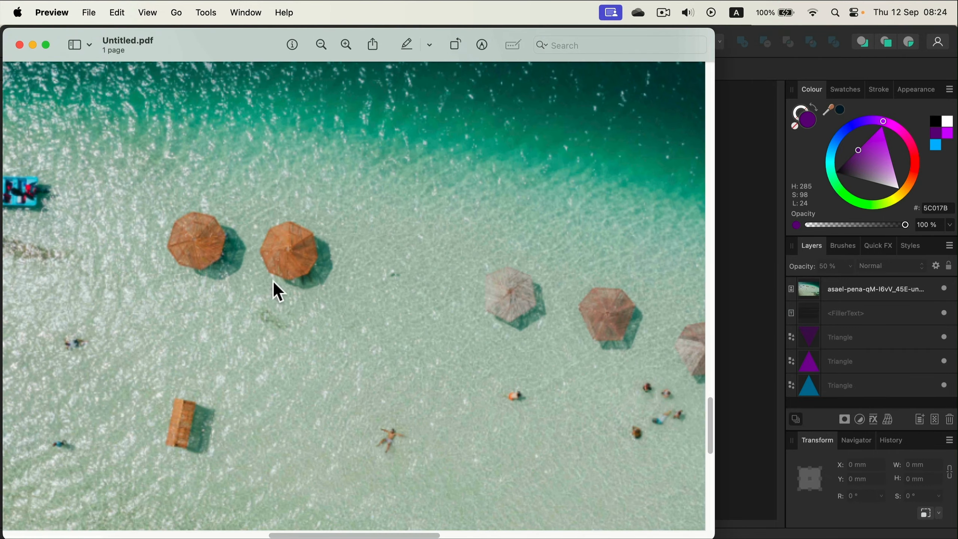
{"action": "left_click", "coordinate": [322, 45]}
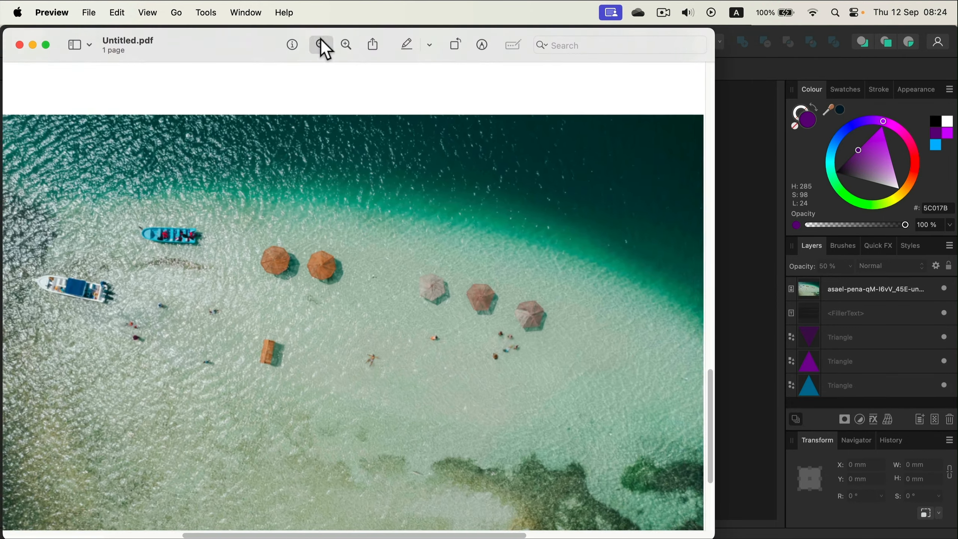
{"action": "left_click", "coordinate": [322, 44]}
{"action": "left_click", "coordinate": [321, 44]}
{"action": "left_click", "coordinate": [322, 45]}
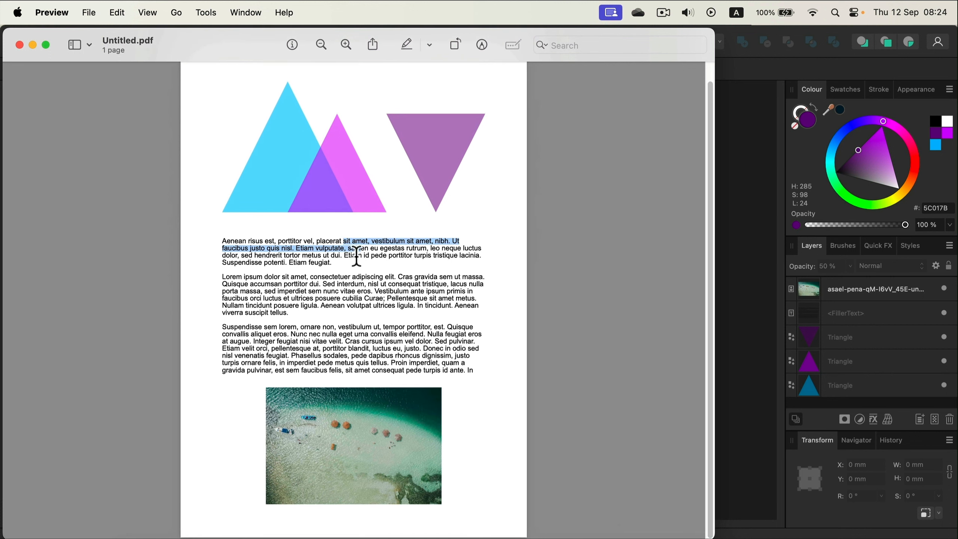
{"action": "left_click", "coordinate": [516, 210]}
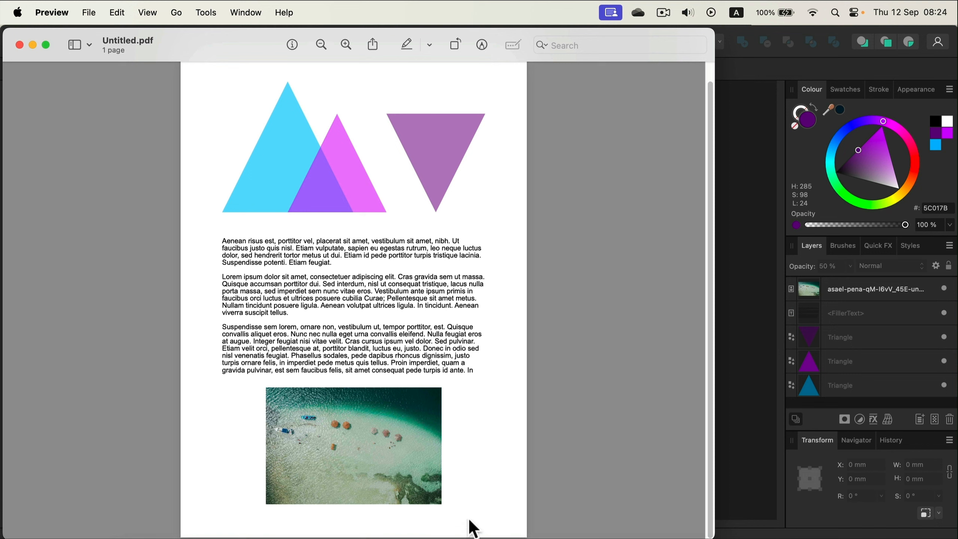
{"action": "left_click", "coordinate": [20, 45]}
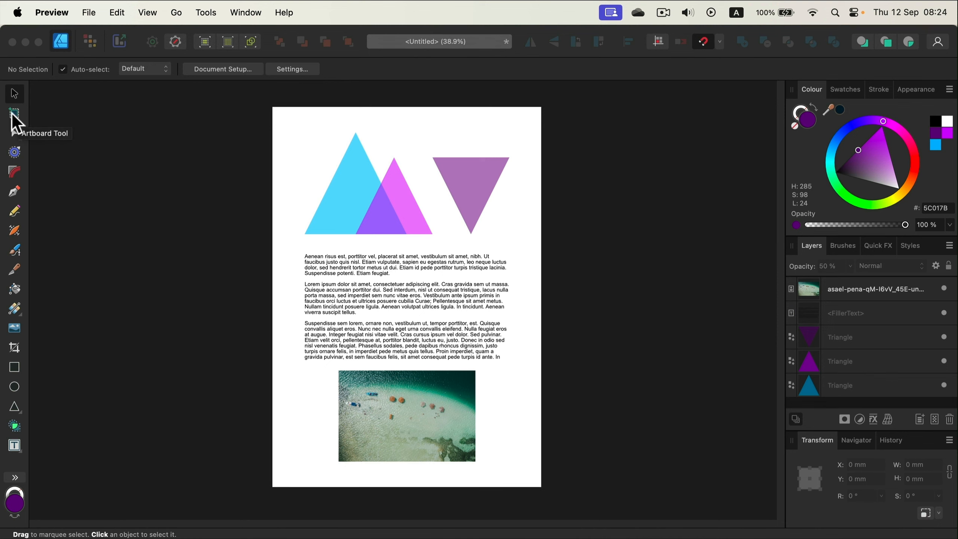
Step: Turn the page into an artboard, insert two more document-size artboards beside it and deselect them
{"action": "left_click", "coordinate": [15, 116]}
{"action": "left_click", "coordinate": [235, 68]}
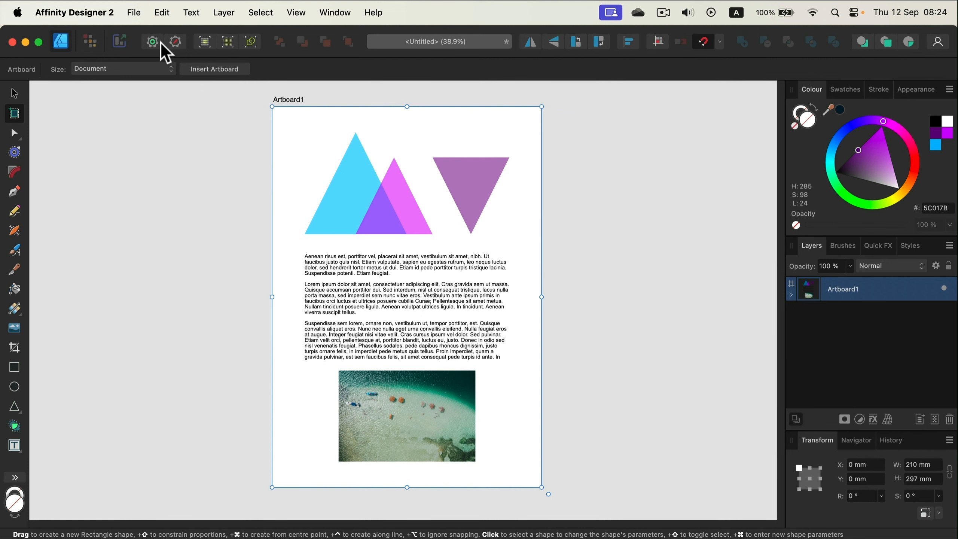
{"action": "left_click", "coordinate": [222, 72]}
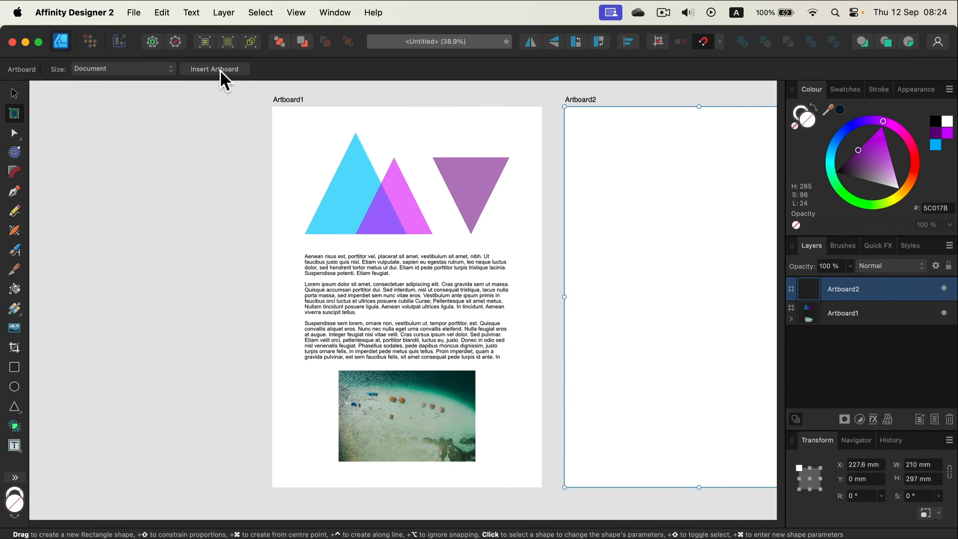
{"action": "left_click", "coordinate": [222, 72]}
{"action": "left_click", "coordinate": [14, 94]}
{"action": "left_click", "coordinate": [543, 176]}
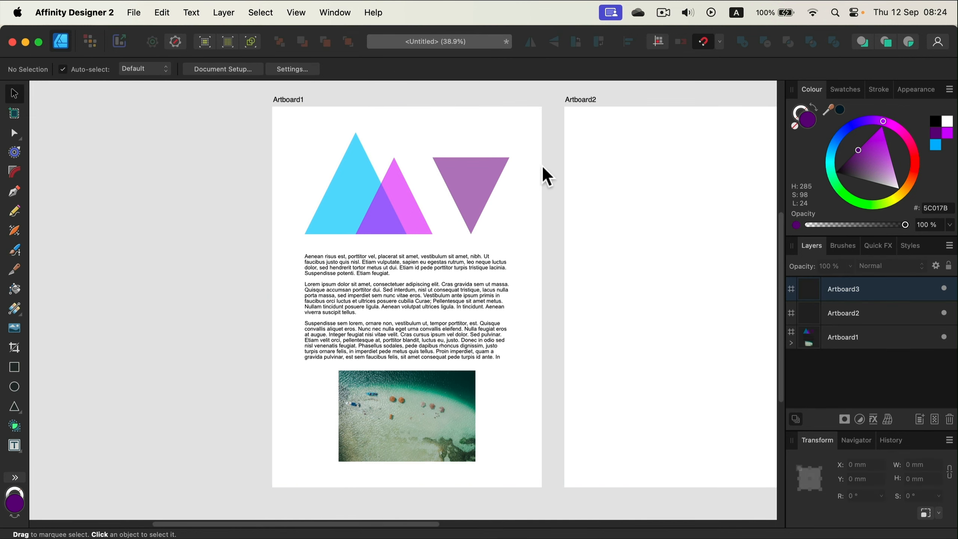
Step: Copy the blue triangle onto Artboard2 and the inverted purple triangle onto Artboard3, leaving the originals on Artboard1
{"action": "left_click_drag", "start_coordinate": [543, 175], "coordinate": [286, 170]}
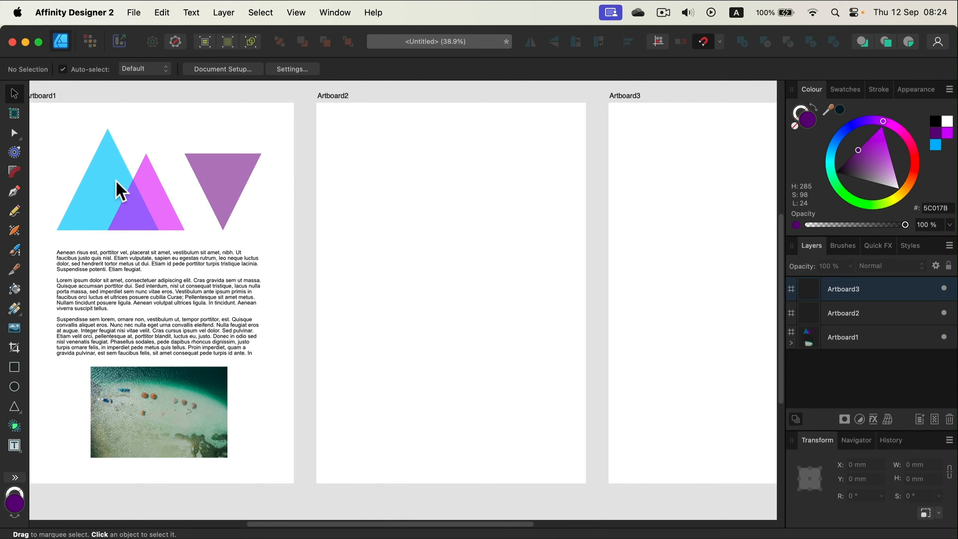
{"action": "mouse_move", "coordinate": [122, 188]}
{"action": "left_mouse_down"}
{"action": "mouse_move", "coordinate": [339, 217]}
{"action": "mouse_move", "coordinate": [460, 280]}
{"action": "left_mouse_up"}
{"action": "left_click", "coordinate": [231, 201]}
{"action": "left_click_drag", "start_coordinate": [231, 201], "coordinate": [740, 278]}
{"action": "left_click", "coordinate": [600, 96]}
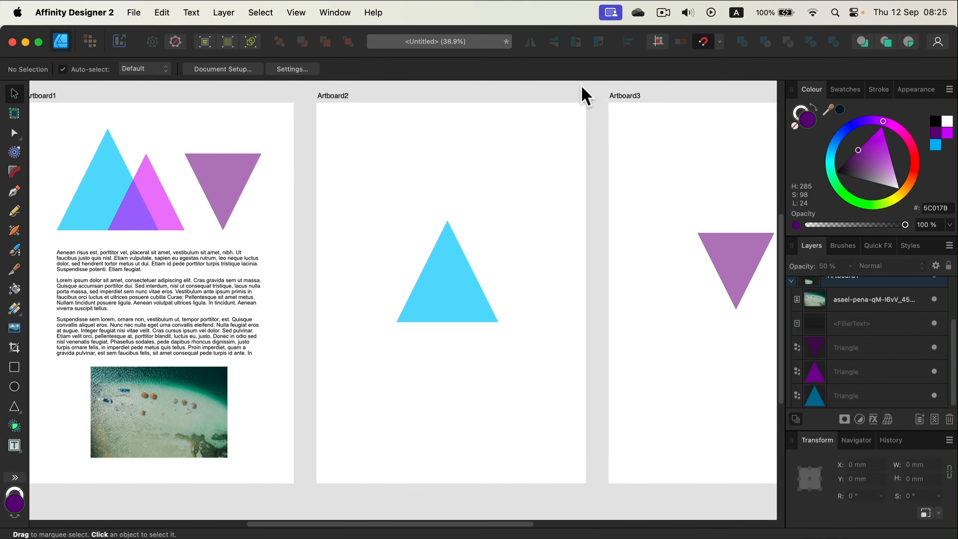
Step: Open the PDF export settings and preview Artboard2 and Artboard3 individually as the export area
{"action": "left_click", "coordinate": [134, 12]}
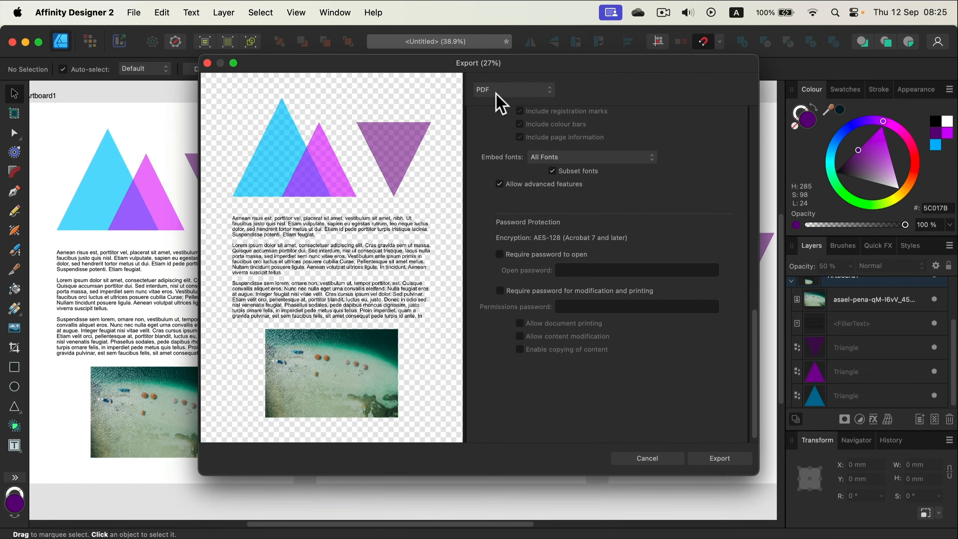
{"action": "scroll", "coordinate": [585, 181], "scroll_direction": "up", "scroll_amount": 10}
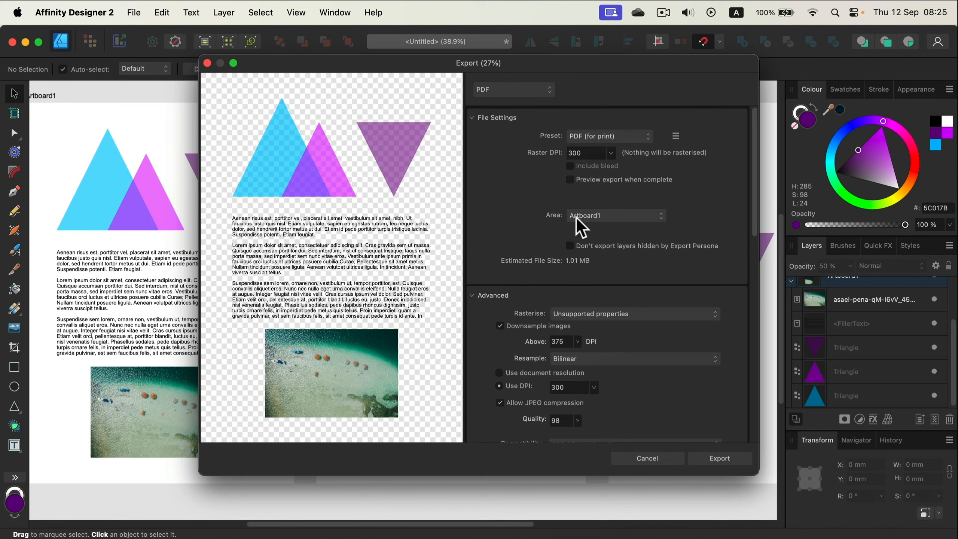
{"action": "left_click", "coordinate": [613, 225]}
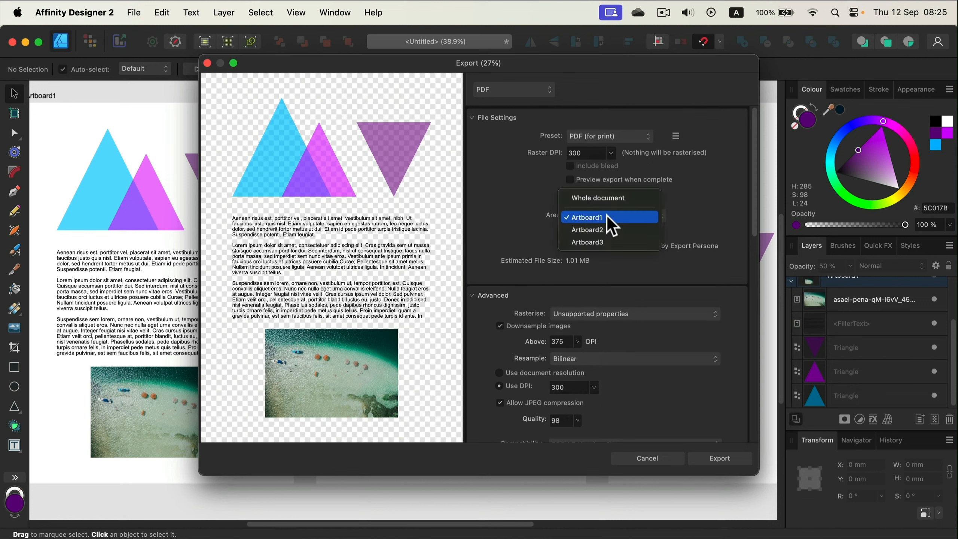
{"action": "left_click", "coordinate": [608, 228]}
{"action": "left_click", "coordinate": [608, 216]}
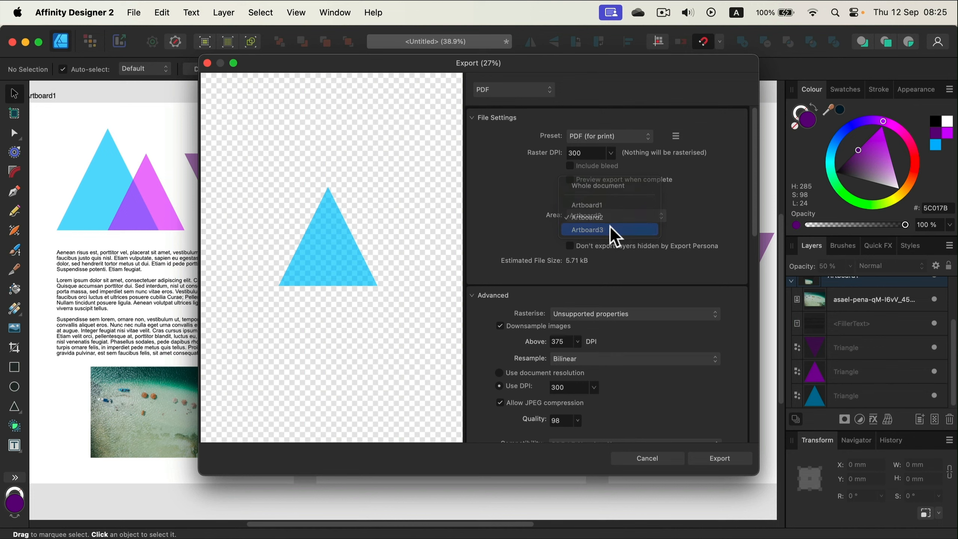
{"action": "left_click", "coordinate": [615, 231]}
Step: Set the export area to Whole document and export all the artboards into one PDF
{"action": "left_click", "coordinate": [641, 221]}
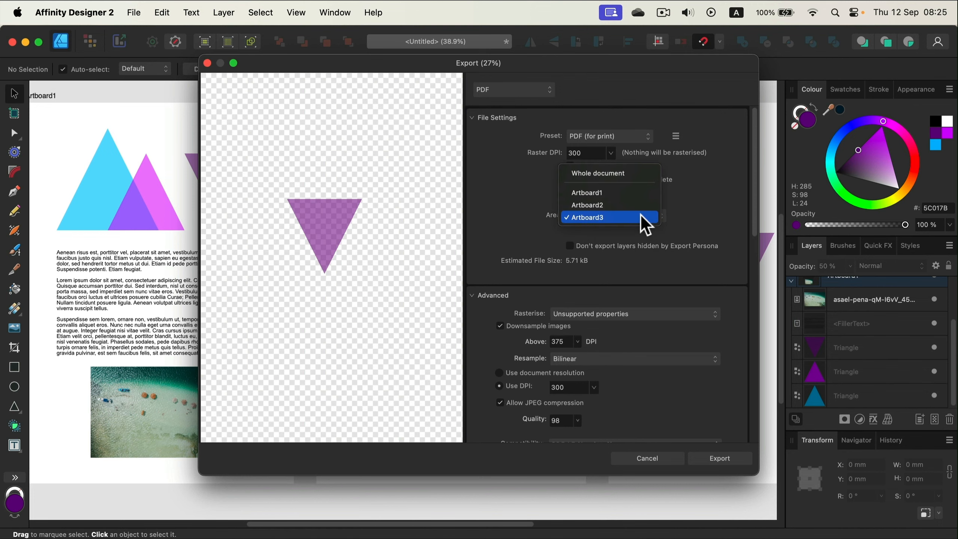
{"action": "left_click", "coordinate": [614, 173]}
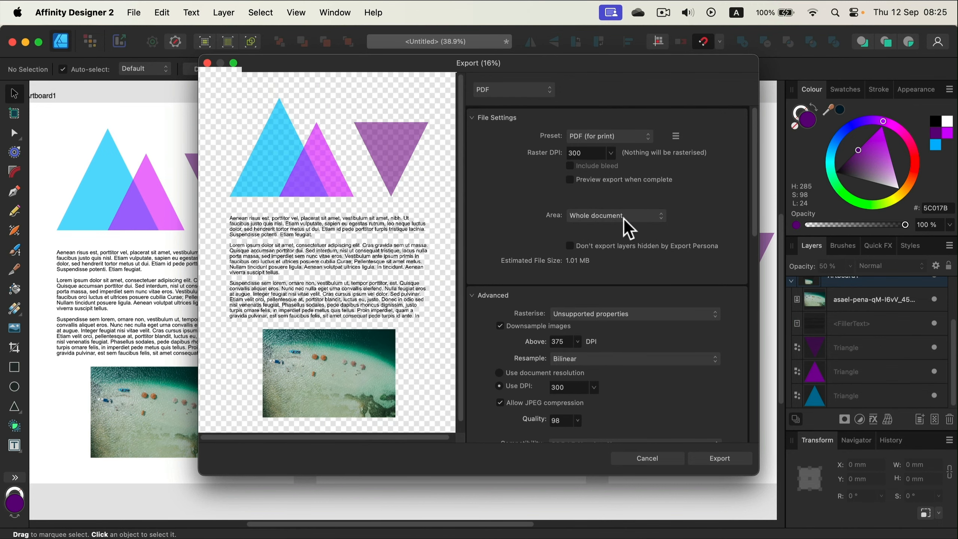
{"action": "left_click", "coordinate": [735, 459]}
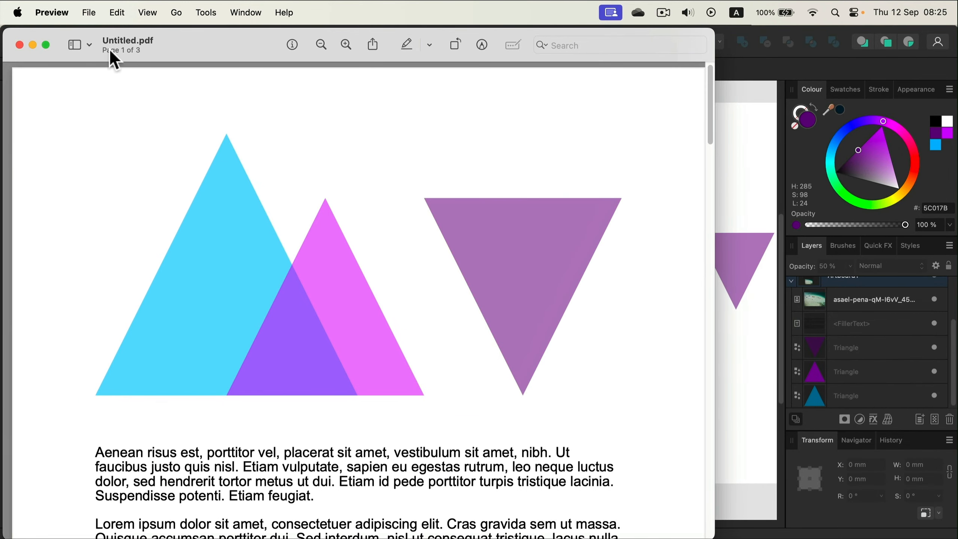
Step: Look through the pages of the exported multi-page PDF in Preview and close the file
{"action": "left_click", "coordinate": [320, 44]}
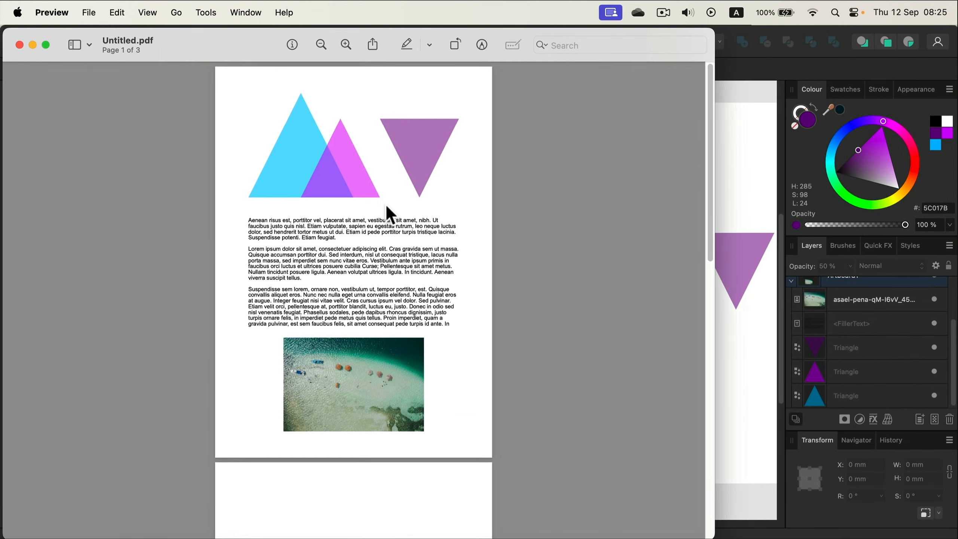
{"action": "scroll", "coordinate": [388, 349], "scroll_direction": "down", "scroll_amount": 10}
{"action": "scroll", "coordinate": [392, 355], "scroll_direction": "down", "scroll_amount": 8}
{"action": "scroll", "coordinate": [391, 368], "scroll_direction": "up", "scroll_amount": 15}
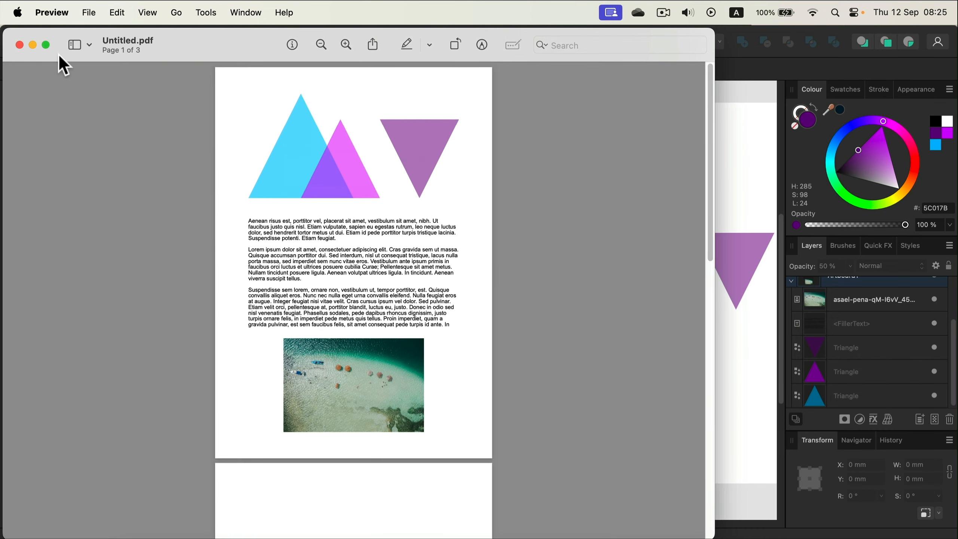
{"action": "left_click", "coordinate": [19, 45]}
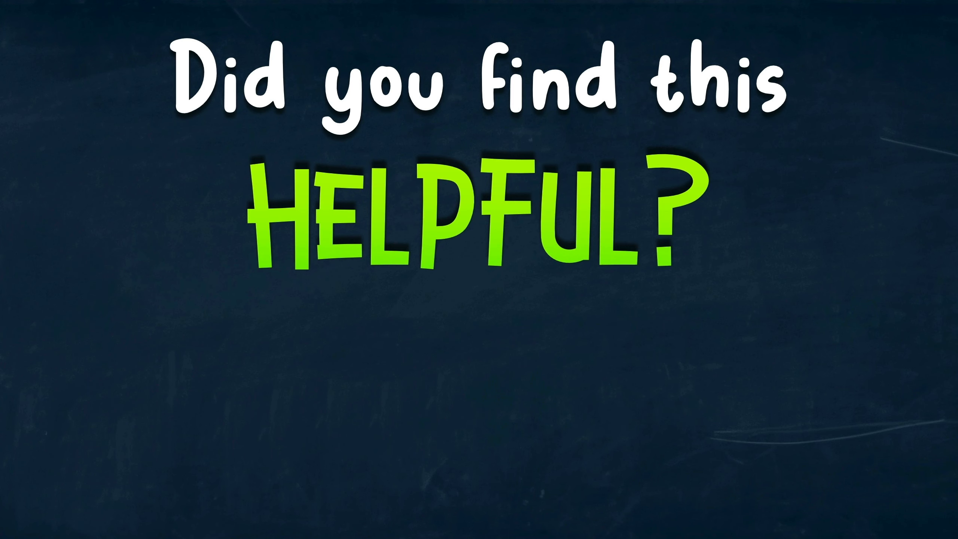